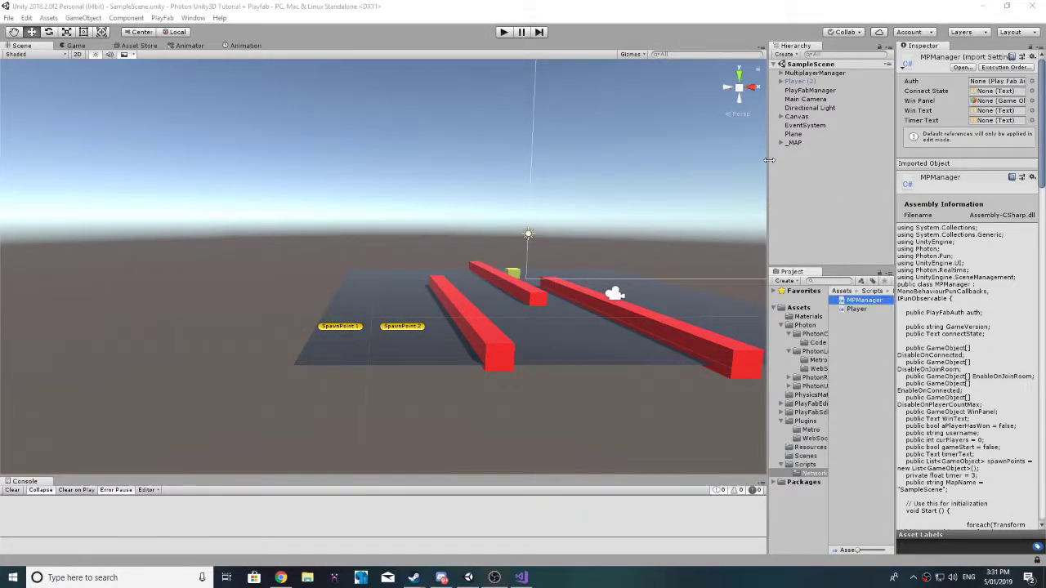
Step: Orbit the scene toward the red bars and briefly check the Animator graph
{"action": "right_click_drag", "start_coordinate": [692, 220], "coordinate": [576, 235]}
{"action": "key", "text": "s"}
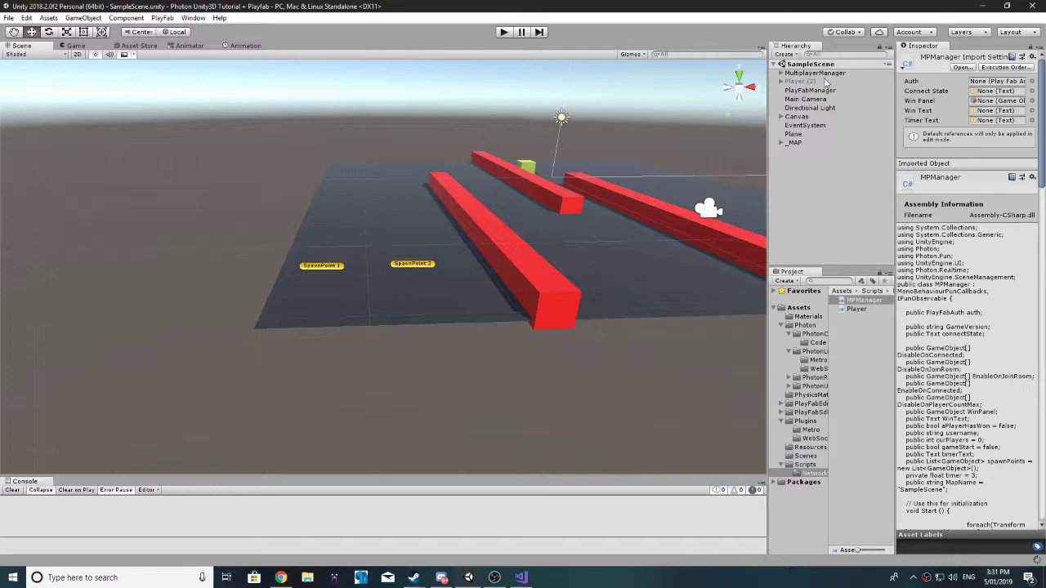
{"action": "left_click", "coordinate": [189, 47]}
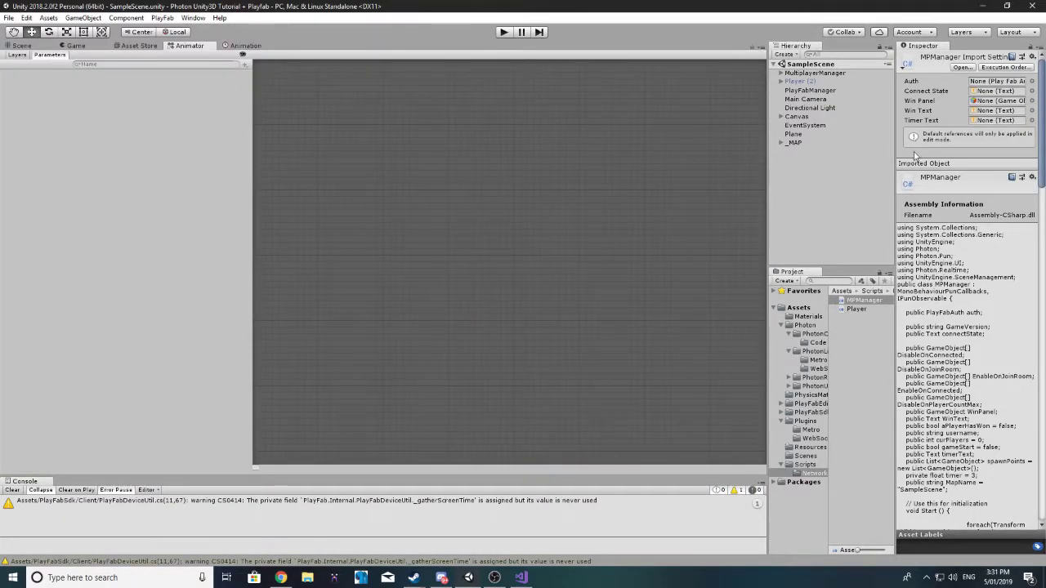
{"action": "left_click", "coordinate": [16, 46]}
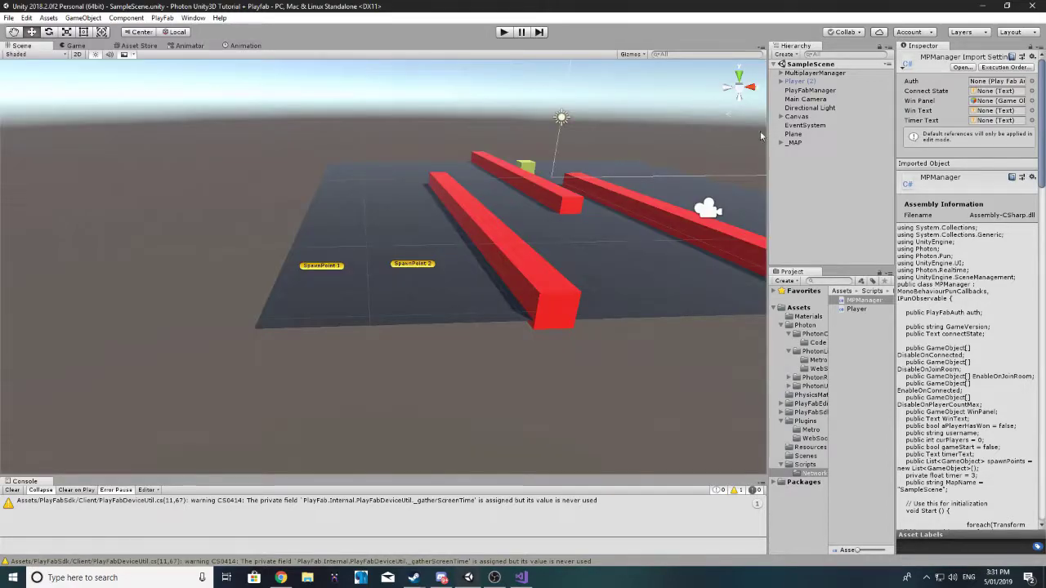
Step: Activate Player (2), lower the cube to Y -0.167, and dock the Animation panel
{"action": "left_click", "coordinate": [797, 83]}
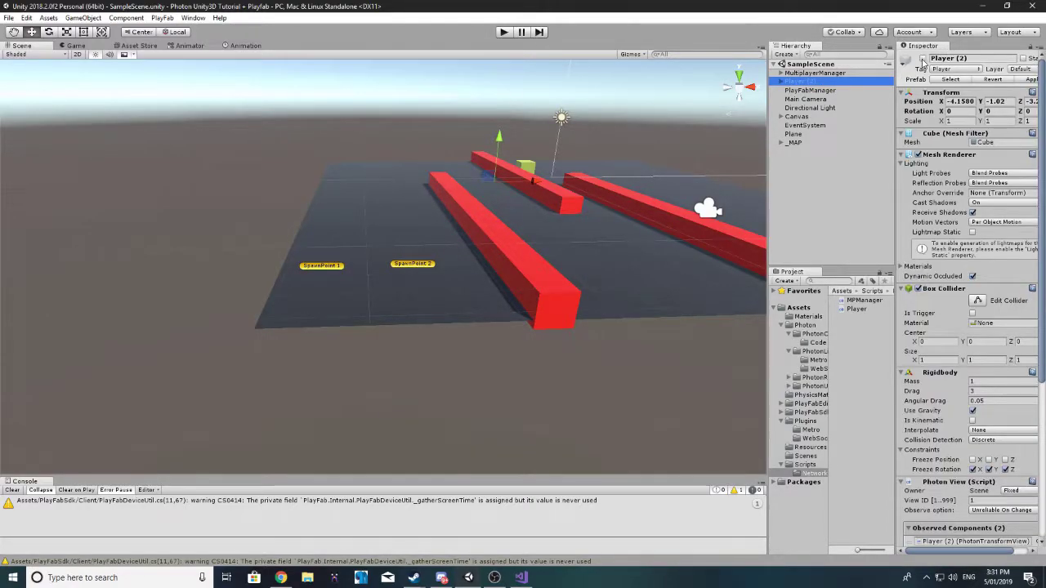
{"action": "left_click", "coordinate": [923, 59]}
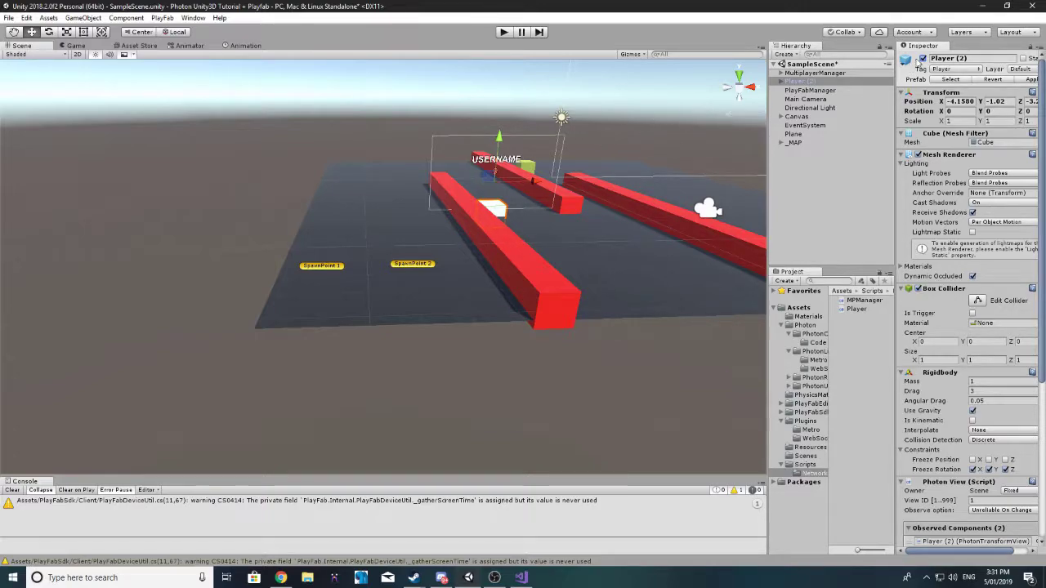
{"action": "mouse_move", "coordinate": [582, 103]}
{"action": "right_mouse_down"}
{"action": "mouse_move", "coordinate": [611, 49]}
{"action": "mouse_move", "coordinate": [579, 89]}
{"action": "right_mouse_up"}
{"action": "scroll", "coordinate": [431, 164], "scroll_direction": "up", "scroll_amount": 3}
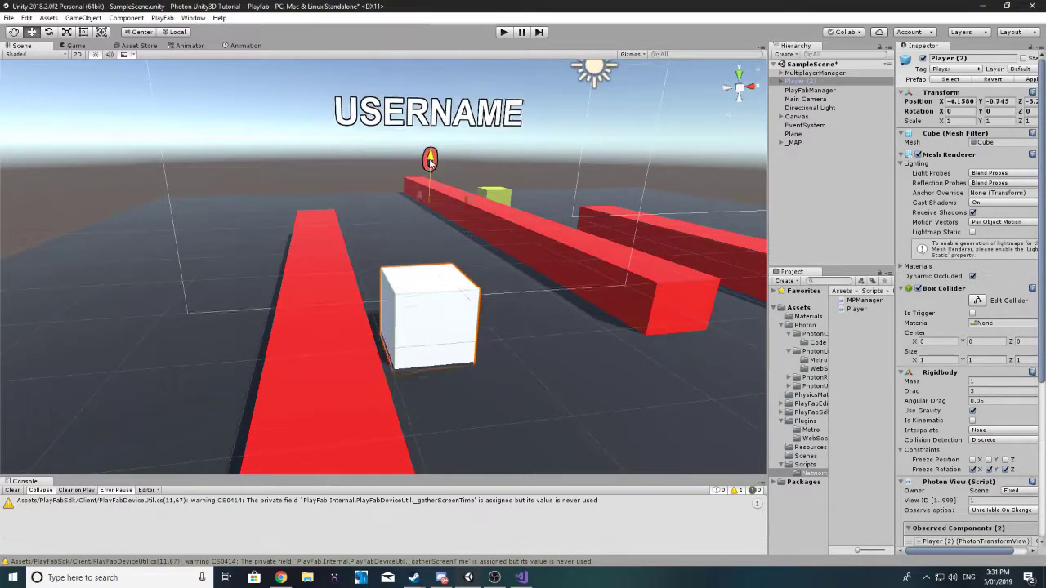
{"action": "left_click_drag", "start_coordinate": [431, 133], "coordinate": [434, 141]}
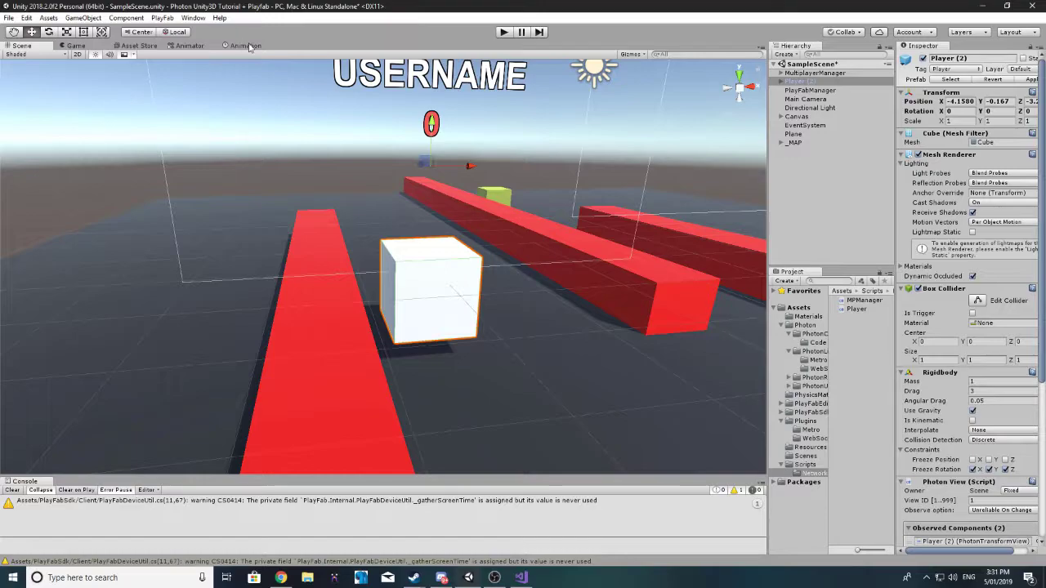
{"action": "left_click_drag", "start_coordinate": [245, 46], "coordinate": [233, 446]}
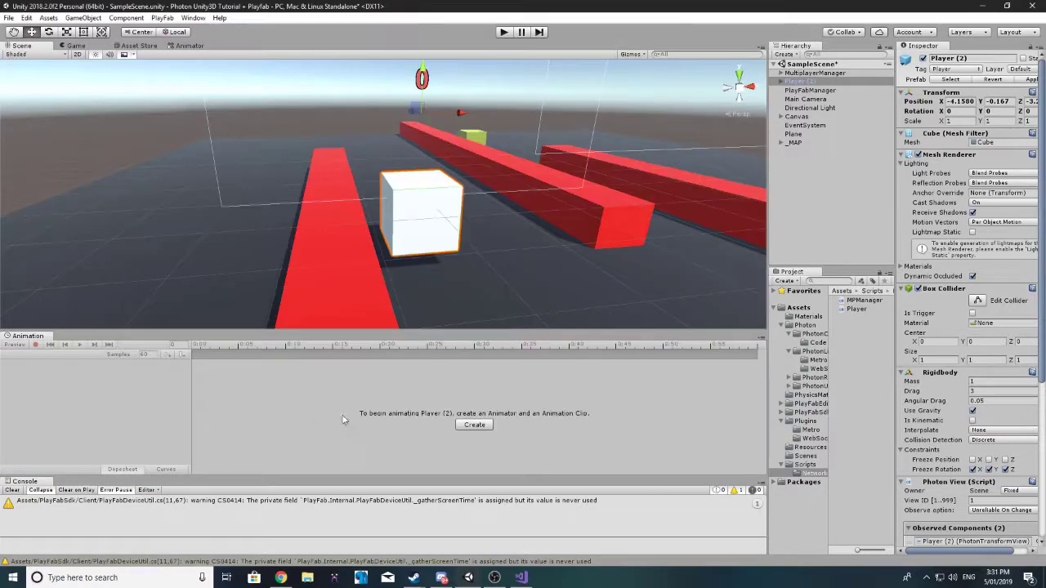
Step: Start a new clip for Player (2) and create an Animation folder under Assets
{"action": "left_click", "coordinate": [474, 425]}
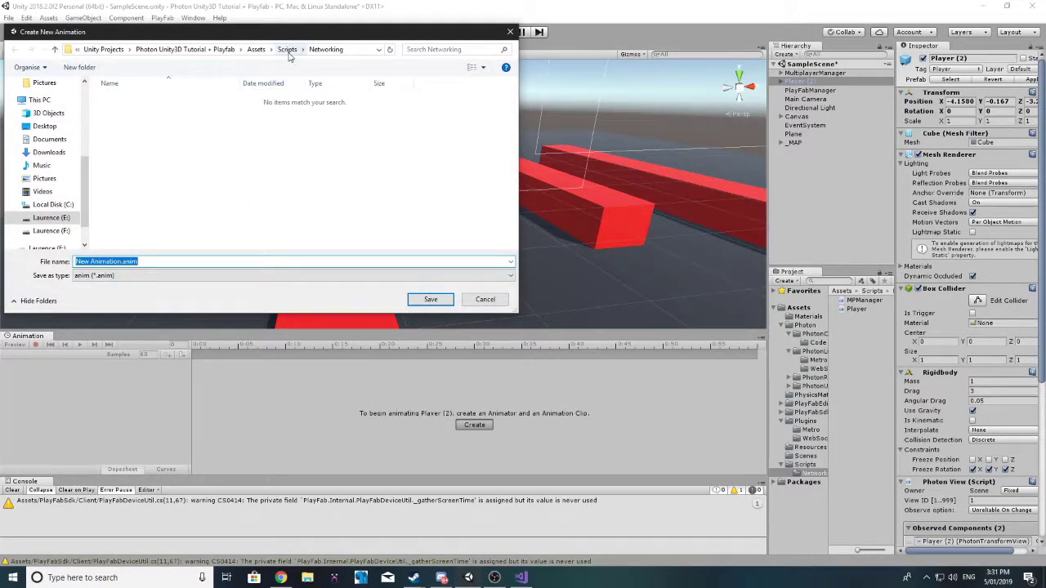
{"action": "left_click", "coordinate": [287, 49]}
{"action": "left_click", "coordinate": [266, 49]}
{"action": "left_click", "coordinate": [80, 67]}
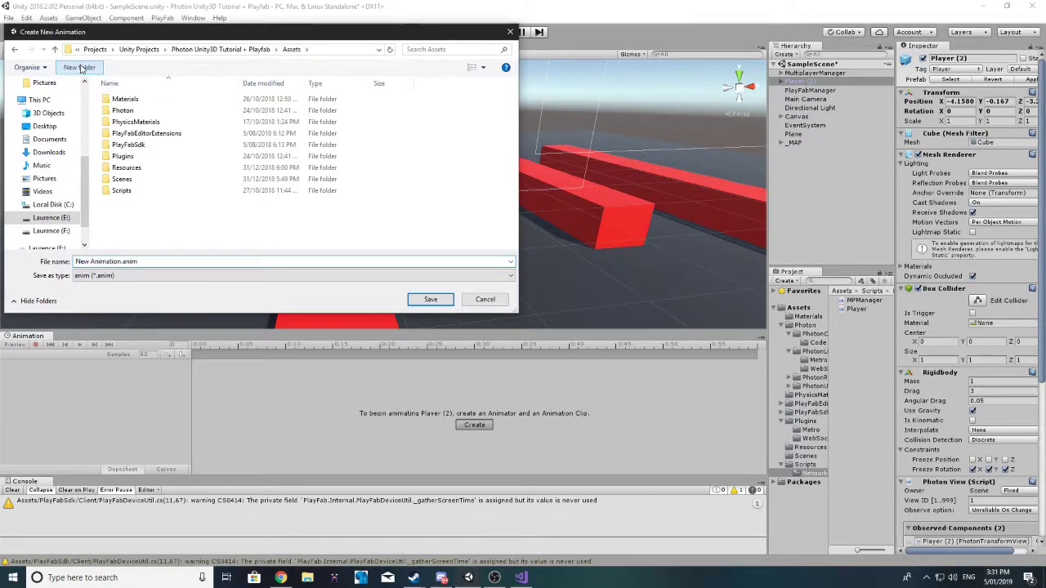
{"action": "type", "text": "Animat"}
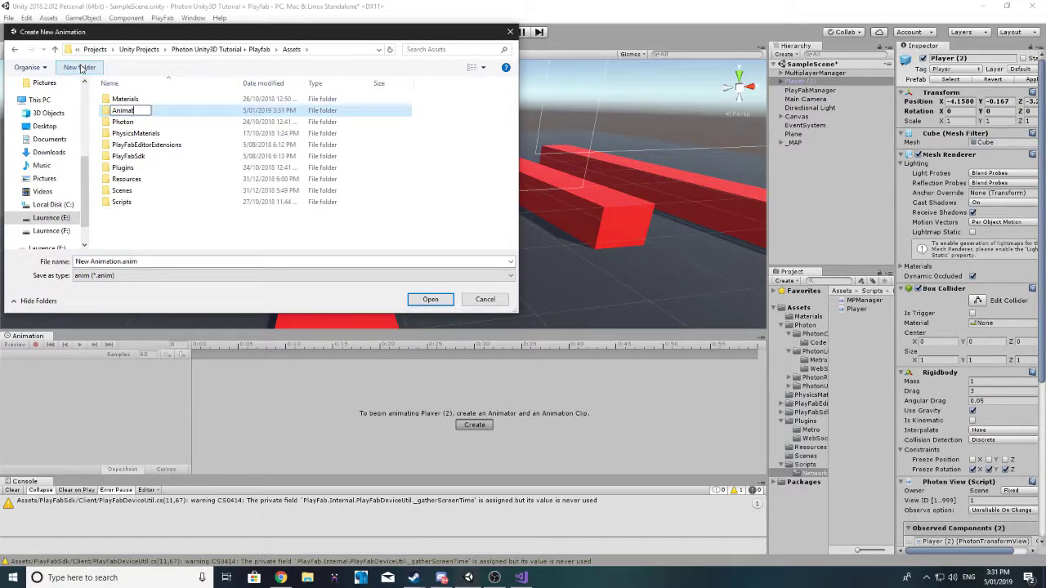
{"action": "type", "text": "ion"}
{"action": "key", "text": "Return"}
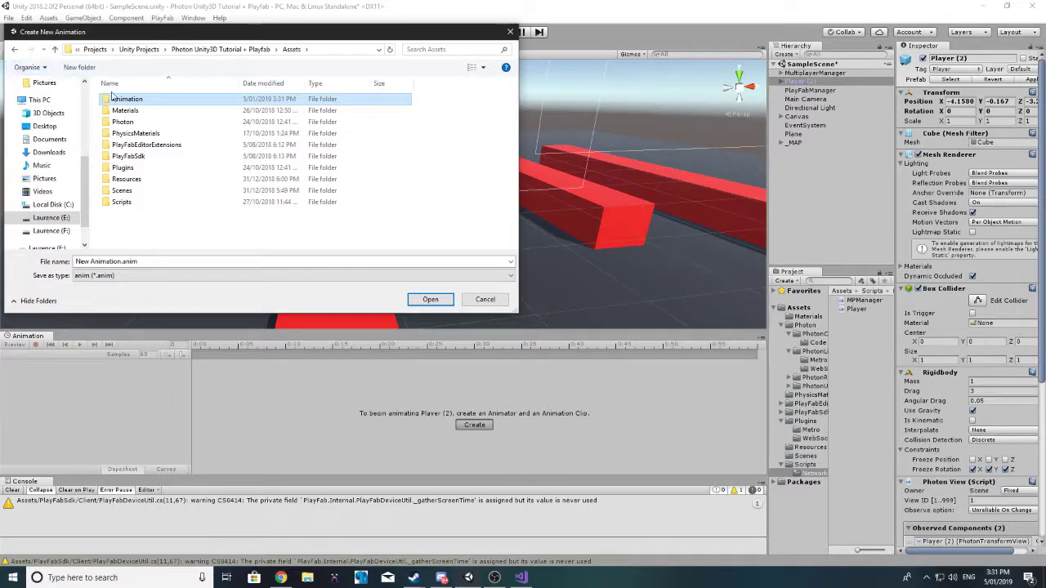
{"action": "double_click", "coordinate": [132, 99]}
Step: Name the clip Idle and save it in the Animation folder
{"action": "left_click", "coordinate": [114, 261]}
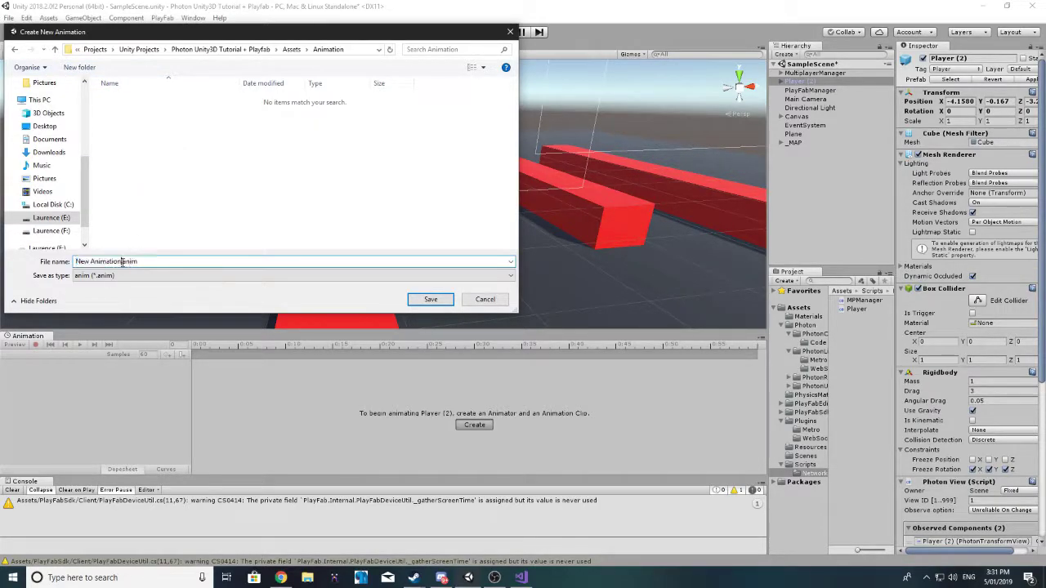
{"action": "left_click_drag", "start_coordinate": [128, 262], "coordinate": [56, 261]}
{"action": "type", "text": "Idle"}
{"action": "key", "text": "Return"}
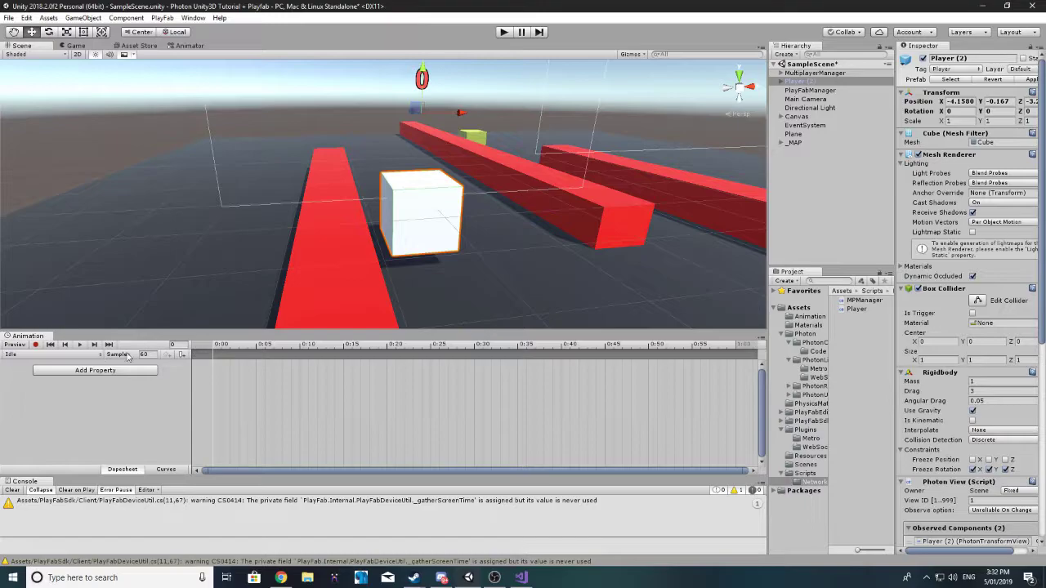
Step: Create a second clip and save it as Hop.anim in the Animation folder
{"action": "left_click", "coordinate": [28, 354]}
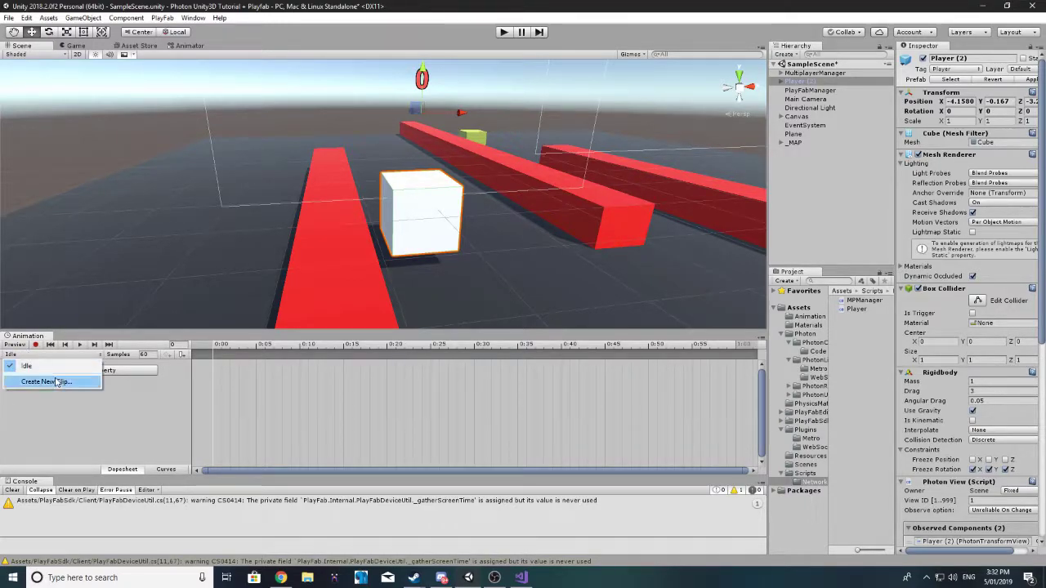
{"action": "left_click", "coordinate": [35, 381]}
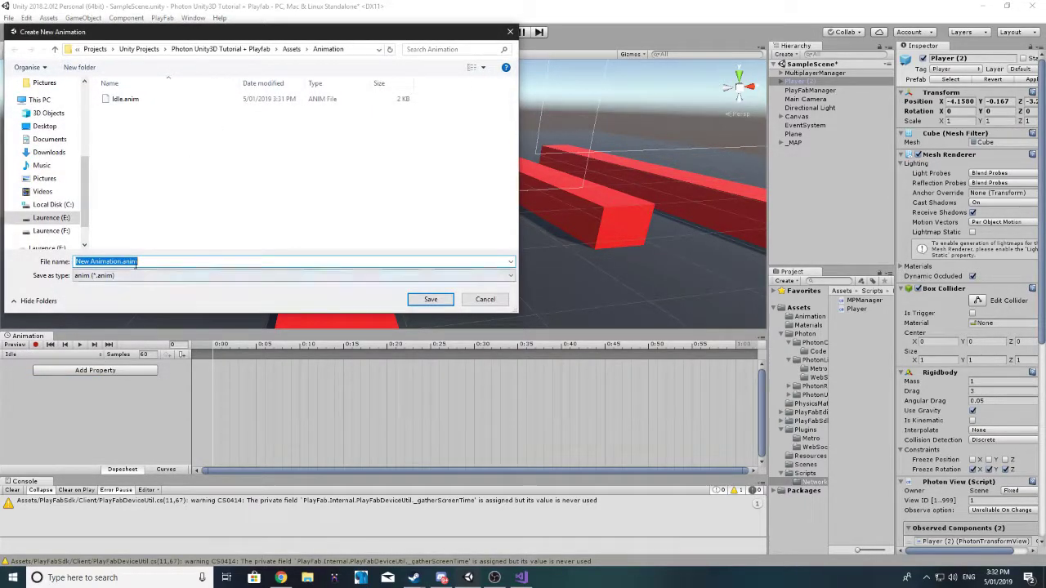
{"action": "left_click", "coordinate": [103, 261]}
{"action": "left_click_drag", "start_coordinate": [123, 262], "coordinate": [75, 261]}
{"action": "key", "text": "BackSpace"}
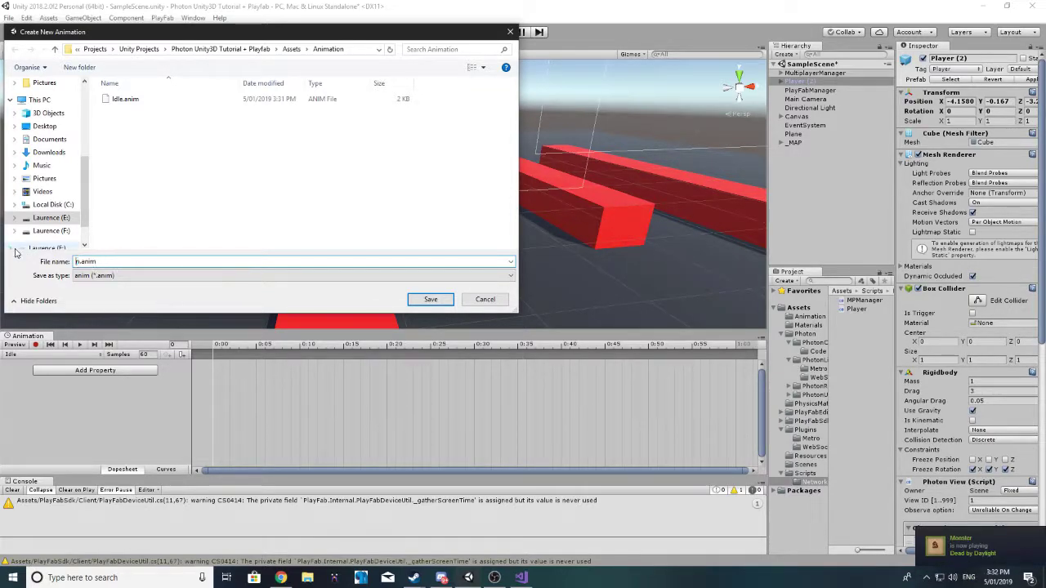
{"action": "key", "text": "Delete"}
{"action": "key", "text": "Return"}
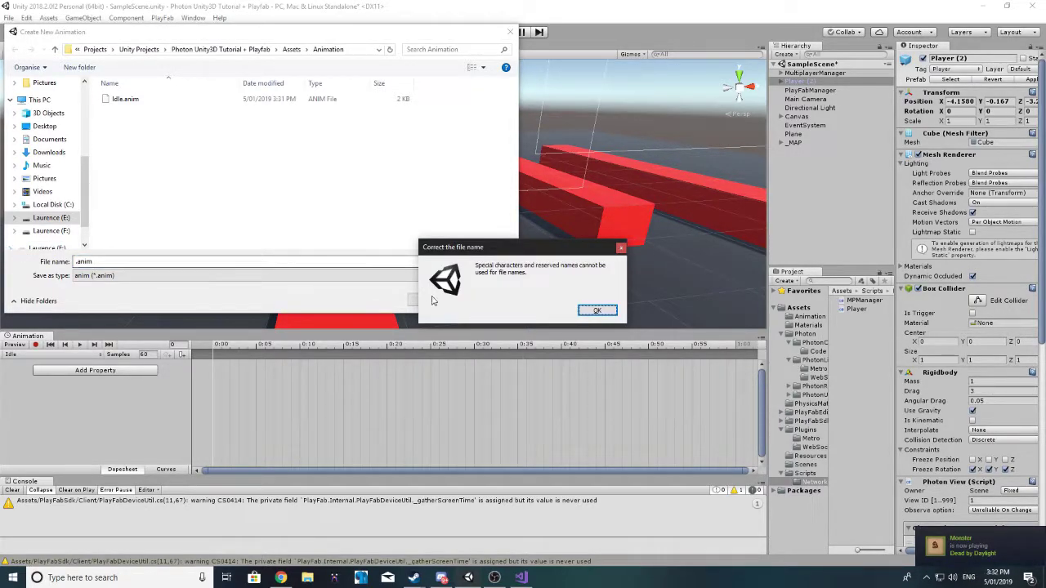
{"action": "left_click", "coordinate": [621, 248]}
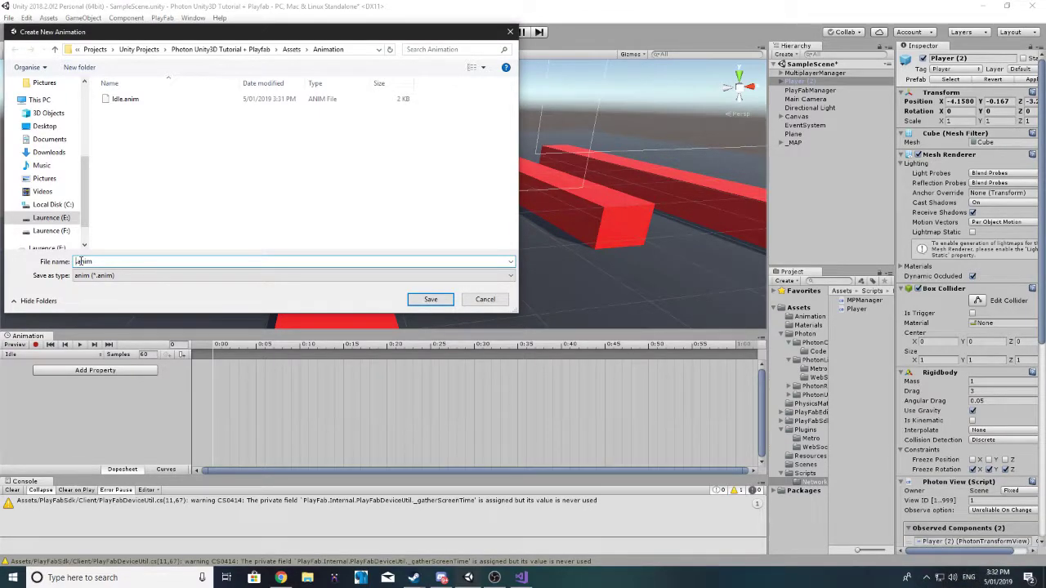
{"action": "type", "text": "Hop"}
{"action": "left_click", "coordinate": [430, 299]}
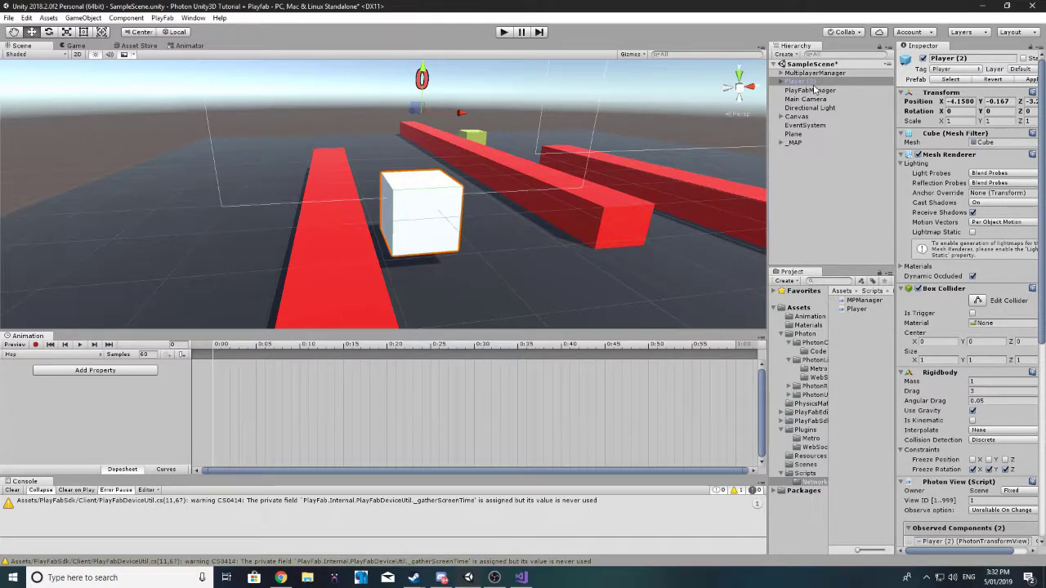
{"action": "left_click", "coordinate": [814, 83]}
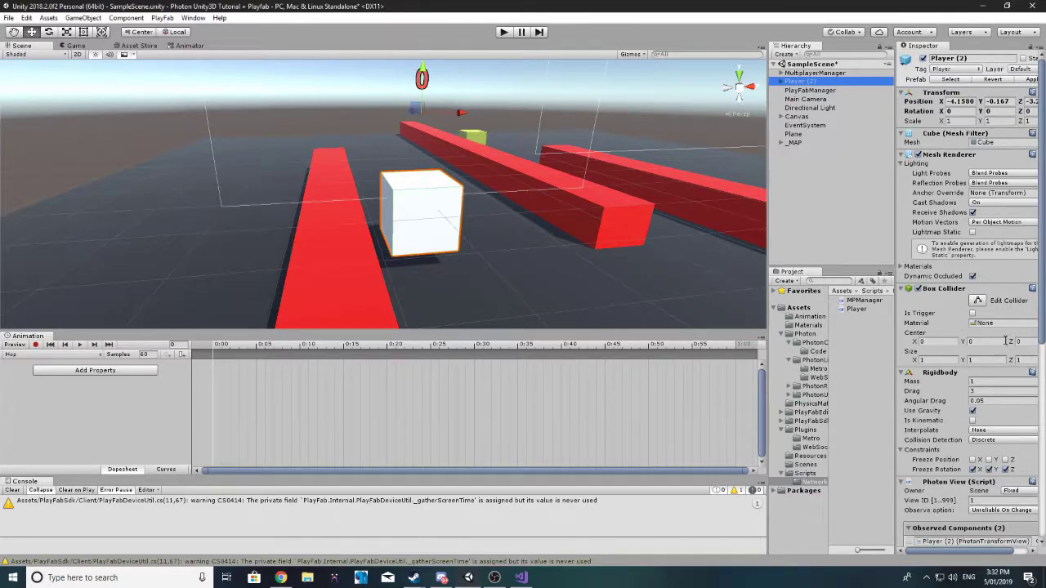
Step: Switch on keyframe recording for the Hop clip on Player (2)
{"action": "scroll", "coordinate": [974, 382], "scroll_direction": "down", "scroll_amount": 10}
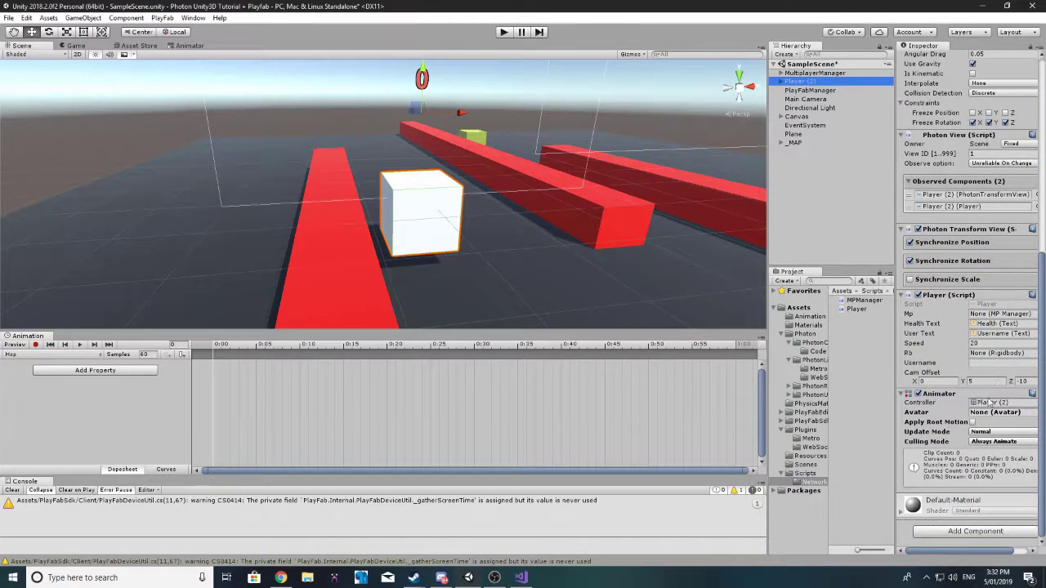
{"action": "scroll", "coordinate": [989, 384], "scroll_direction": "up", "scroll_amount": 8}
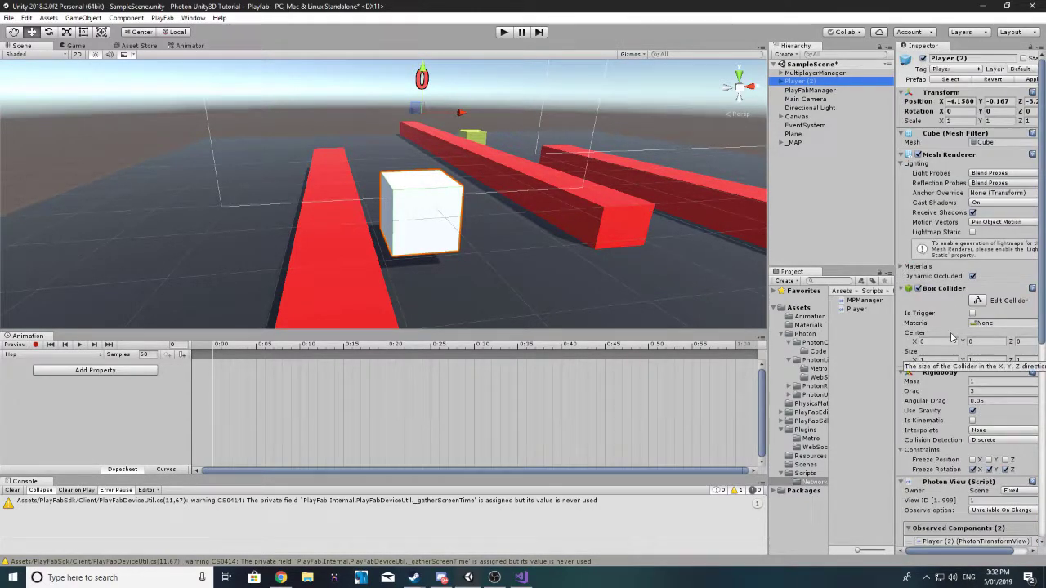
{"action": "left_click", "coordinate": [36, 345]}
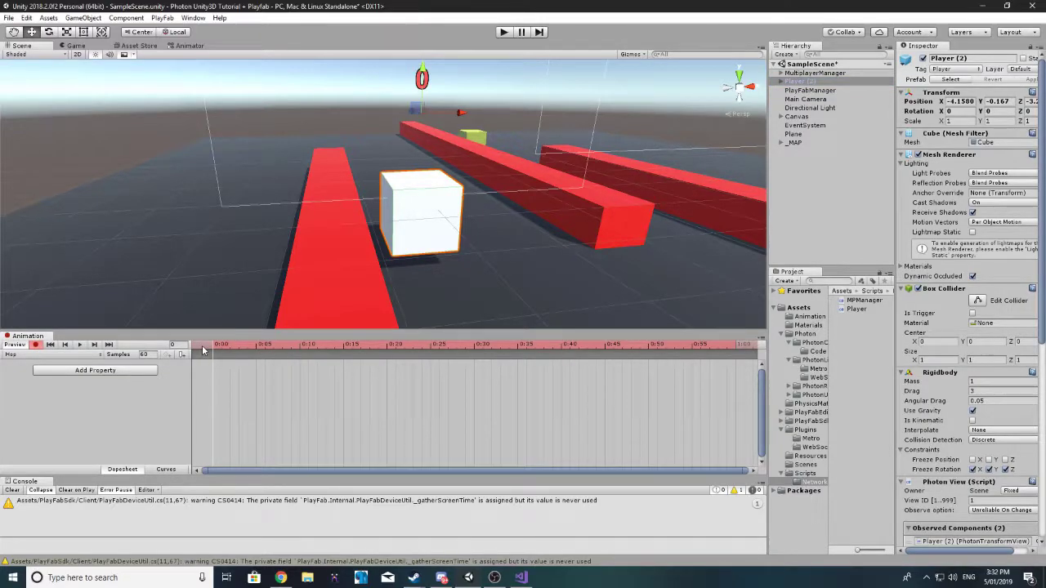
Step: Add the Transform Position property to the Hop clip, testing and undoing a cube move
{"action": "left_click", "coordinate": [69, 373]}
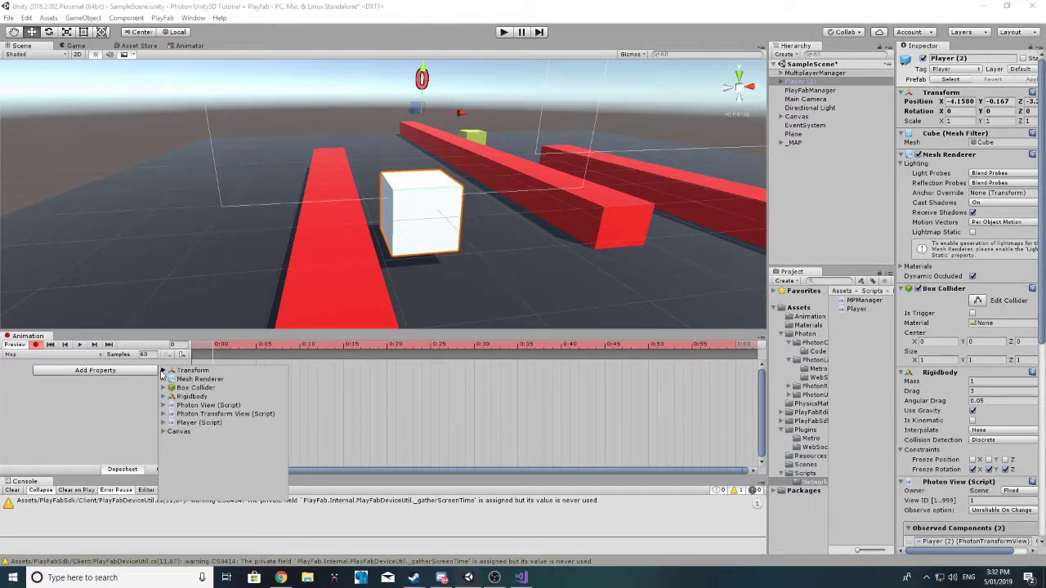
{"action": "left_click", "coordinate": [163, 372]}
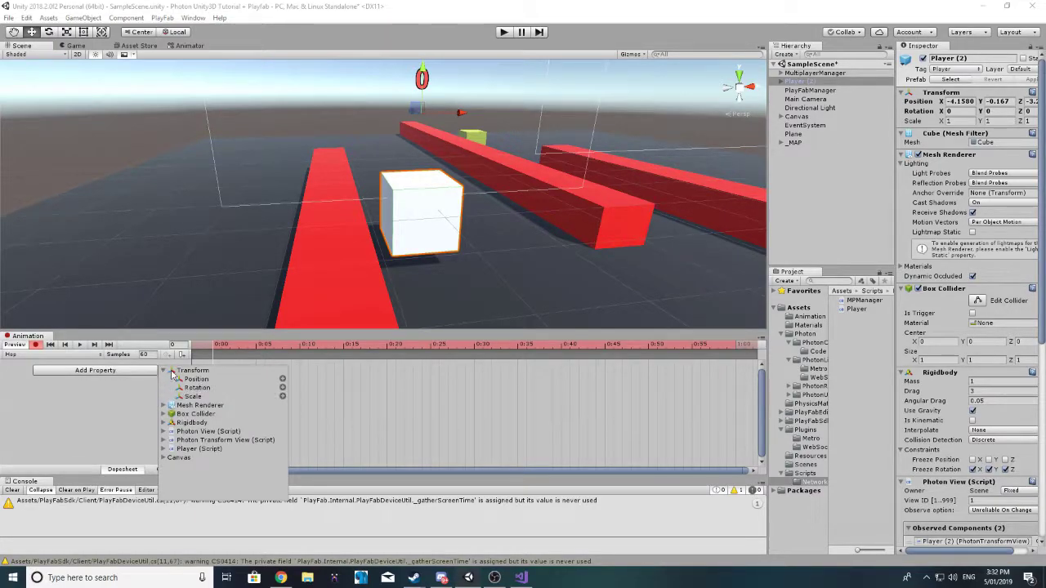
{"action": "left_click", "coordinate": [282, 379]}
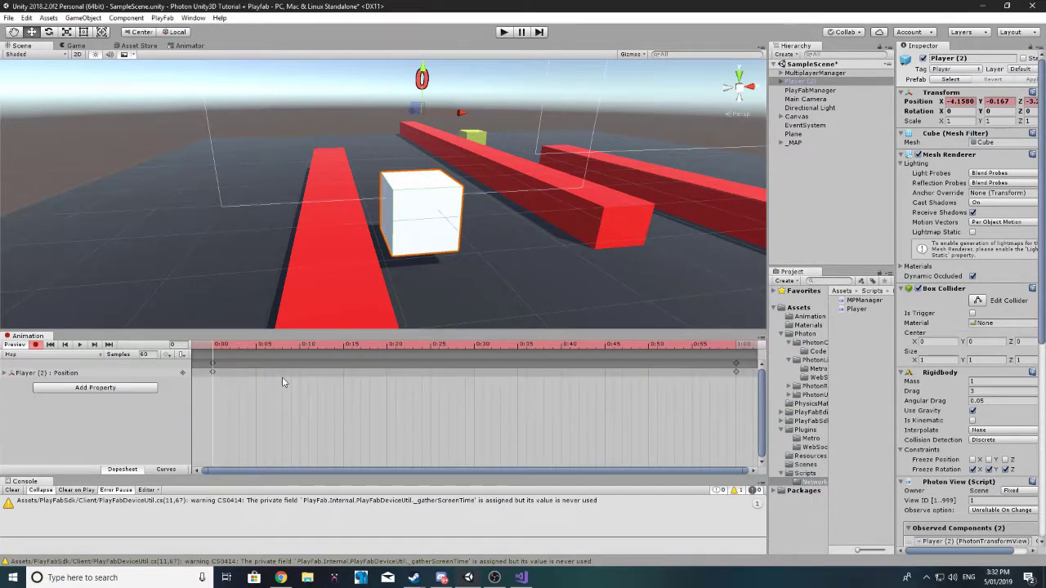
{"action": "left_click", "coordinate": [213, 362]}
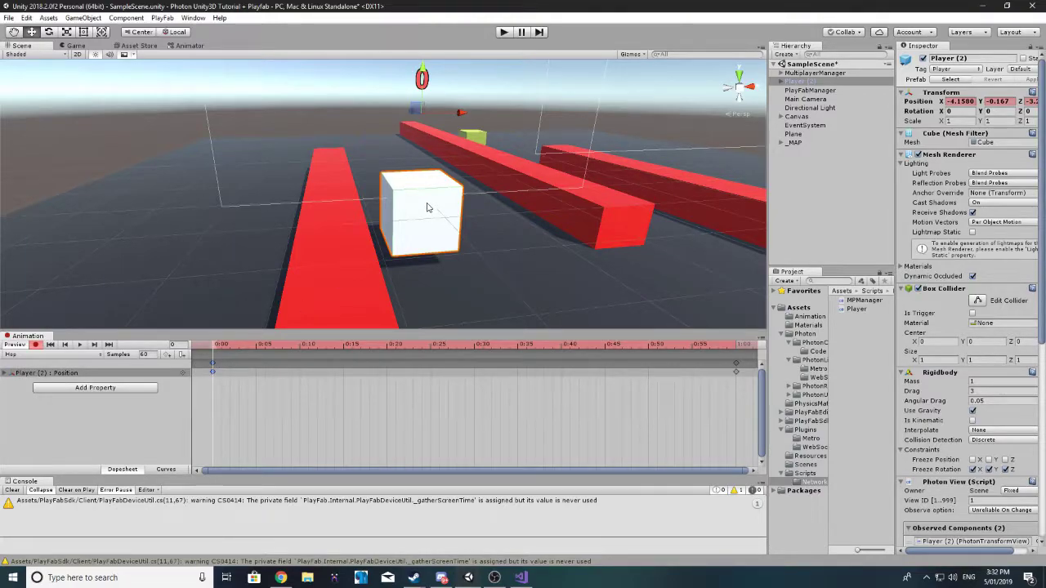
{"action": "left_click_drag", "start_coordinate": [423, 69], "coordinate": [424, 92]}
{"action": "key", "text": "ctrl+z"}
Step: Key the cube raised to Y 0.426 at 0:50 and back at Y -0.167 near 1:15
{"action": "left_click", "coordinate": [735, 369]}
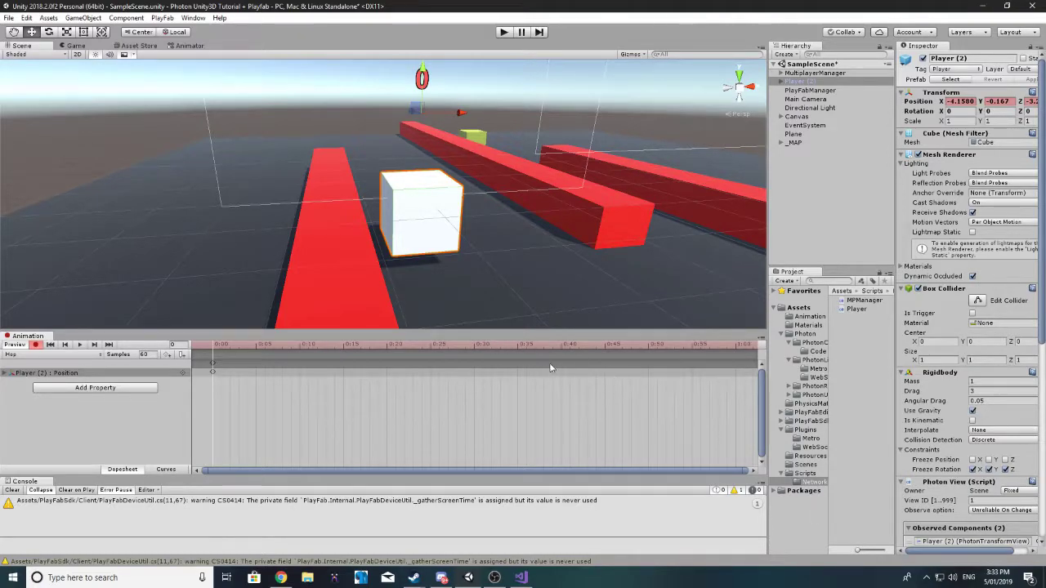
{"action": "left_click", "coordinate": [648, 345]}
{"action": "left_click_drag", "start_coordinate": [422, 78], "coordinate": [419, 31]}
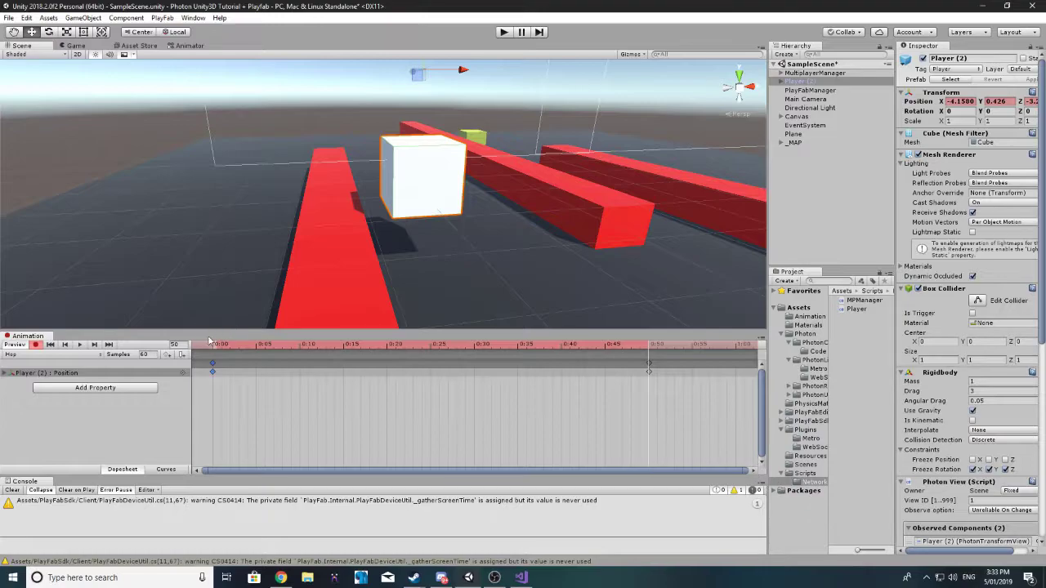
{"action": "middle_click_drag", "start_coordinate": [696, 379], "coordinate": [561, 357]}
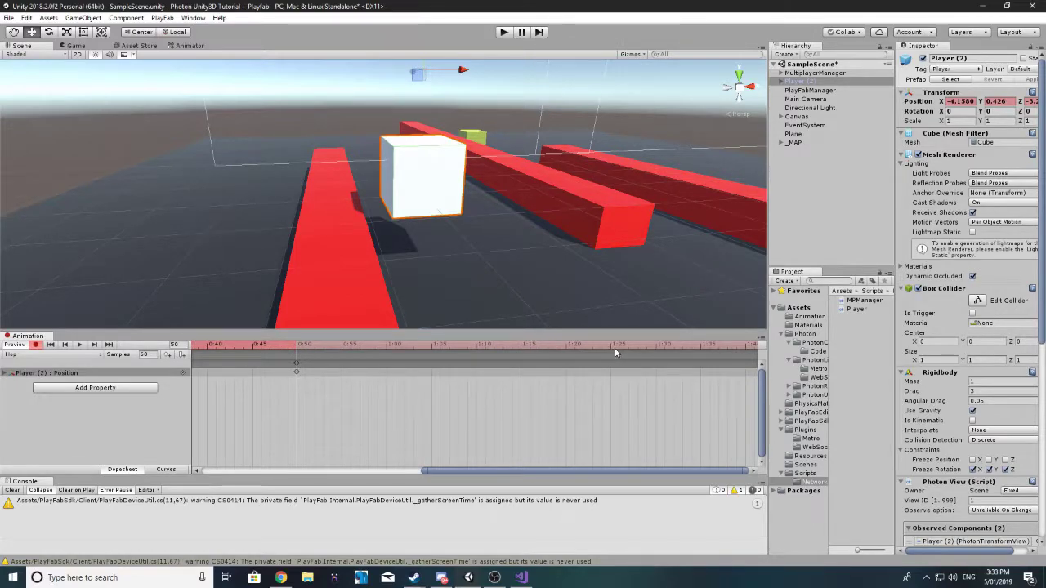
{"action": "left_click", "coordinate": [521, 346]}
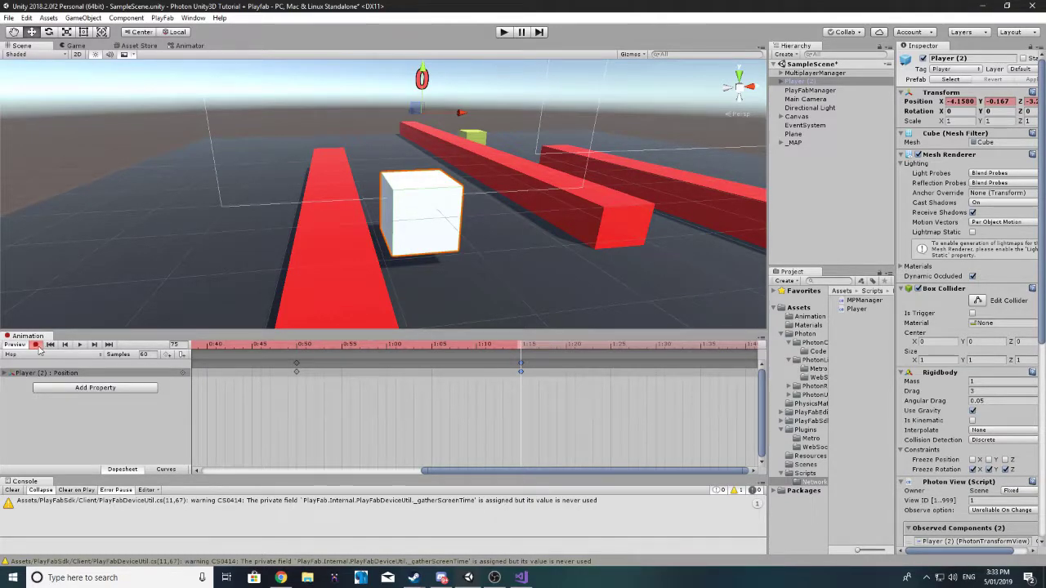
Step: Preview the hop and drag its keyframes earlier, landing at about 0:40
{"action": "left_click", "coordinate": [78, 344]}
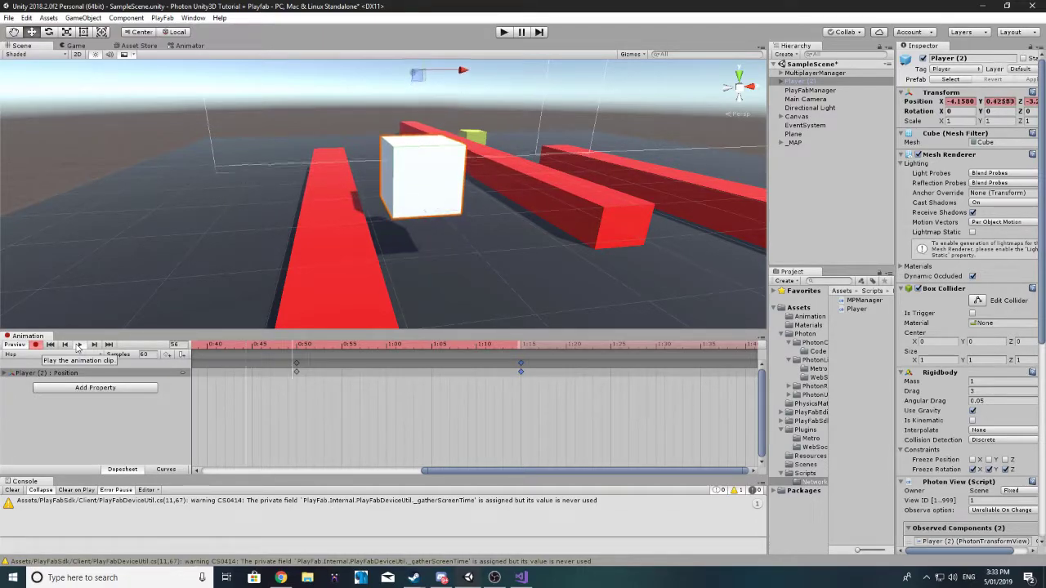
{"action": "left_click", "coordinate": [79, 344]}
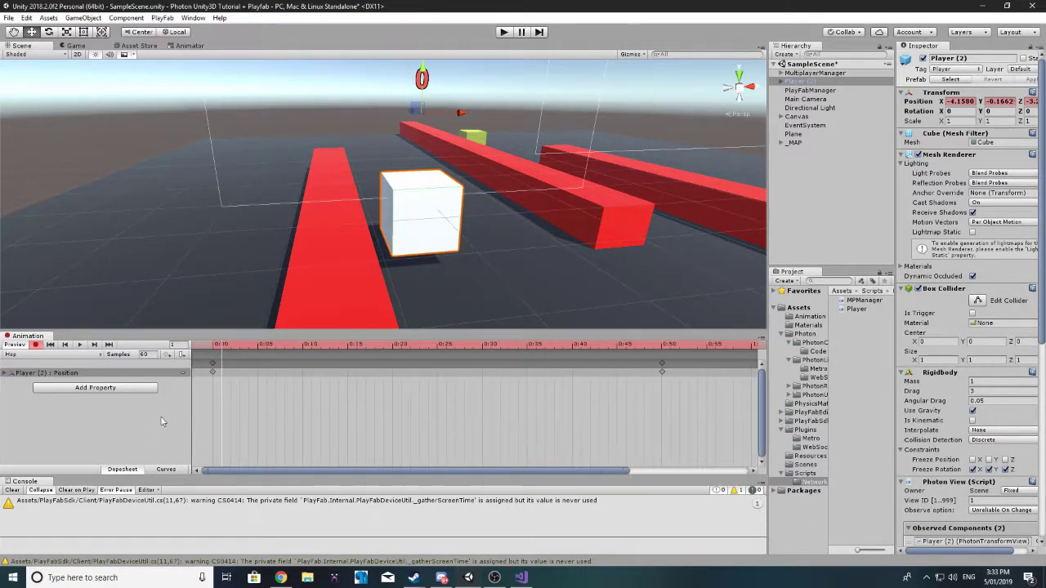
{"action": "left_click_drag", "start_coordinate": [664, 365], "coordinate": [392, 366]}
{"action": "left_click_drag", "start_coordinate": [520, 472], "coordinate": [640, 471]}
{"action": "left_click_drag", "start_coordinate": [737, 365], "coordinate": [431, 365]}
Step: Move the landing keyframe to about 0:28, preview the hop, and stop recording
{"action": "left_click", "coordinate": [79, 344]}
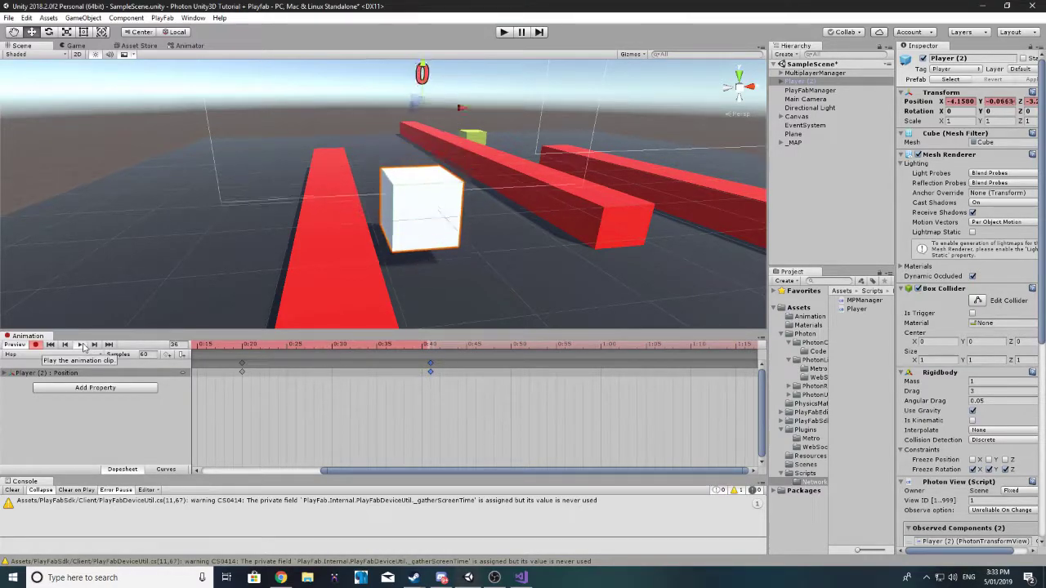
{"action": "left_click_drag", "start_coordinate": [430, 366], "coordinate": [322, 366]}
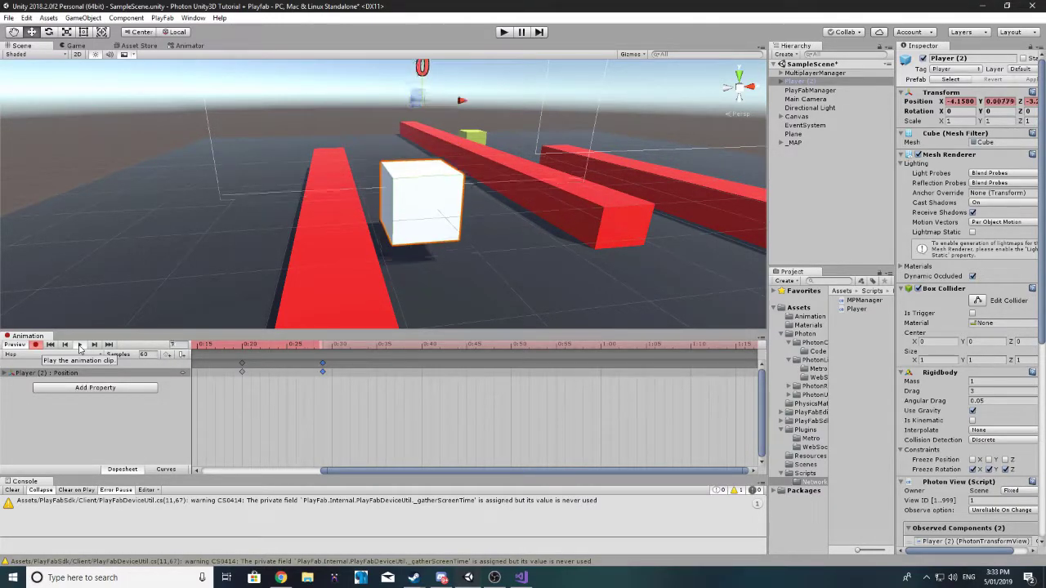
{"action": "left_click", "coordinate": [79, 344]}
{"action": "left_click_drag", "start_coordinate": [473, 476], "coordinate": [354, 475]}
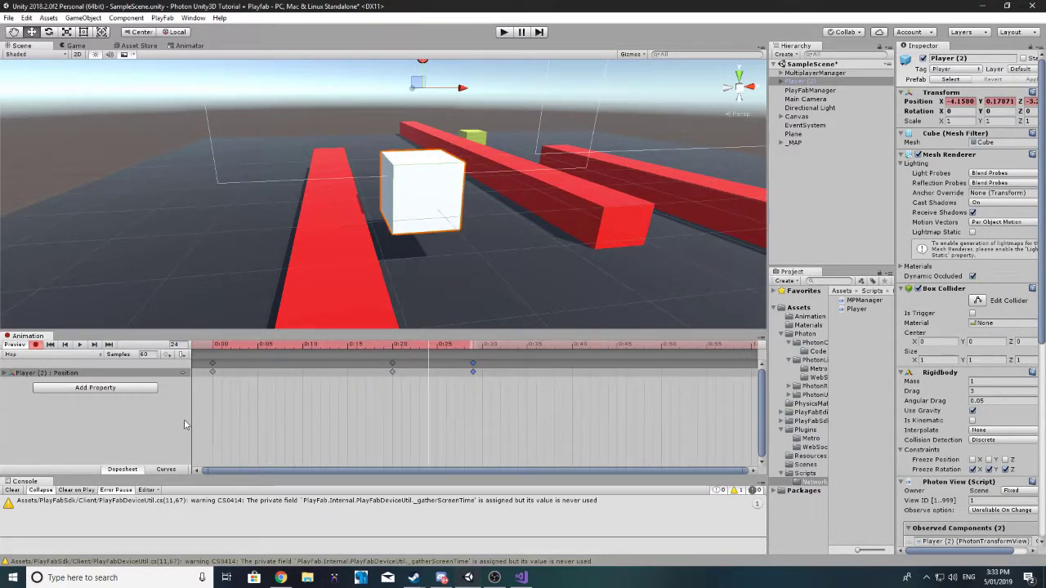
{"action": "left_click", "coordinate": [36, 344]}
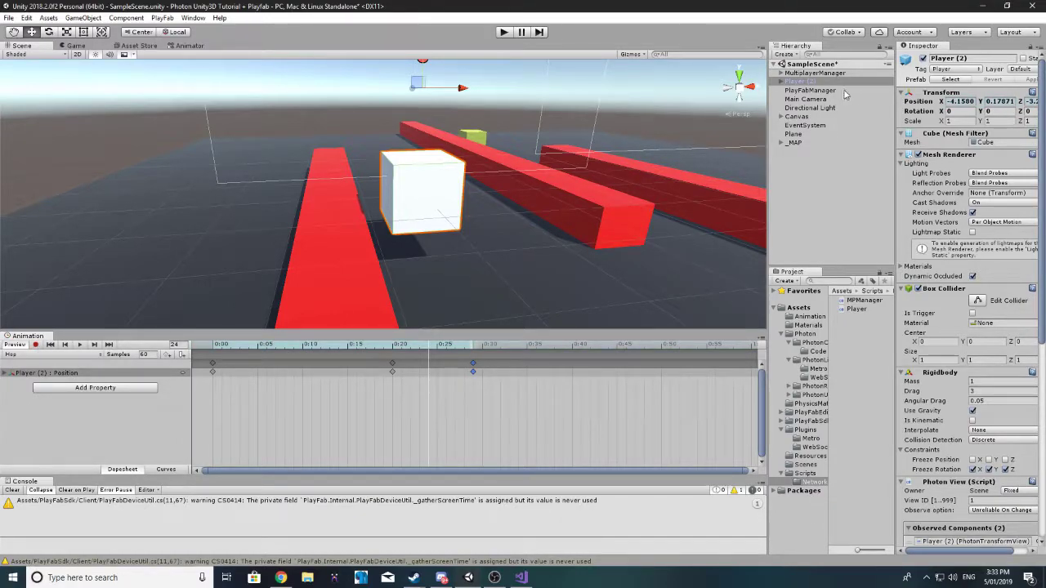
Step: Apply Player (2)'s changes to the Player prefab, then show the Animator state graph
{"action": "left_click", "coordinate": [810, 73]}
{"action": "left_click", "coordinate": [799, 82]}
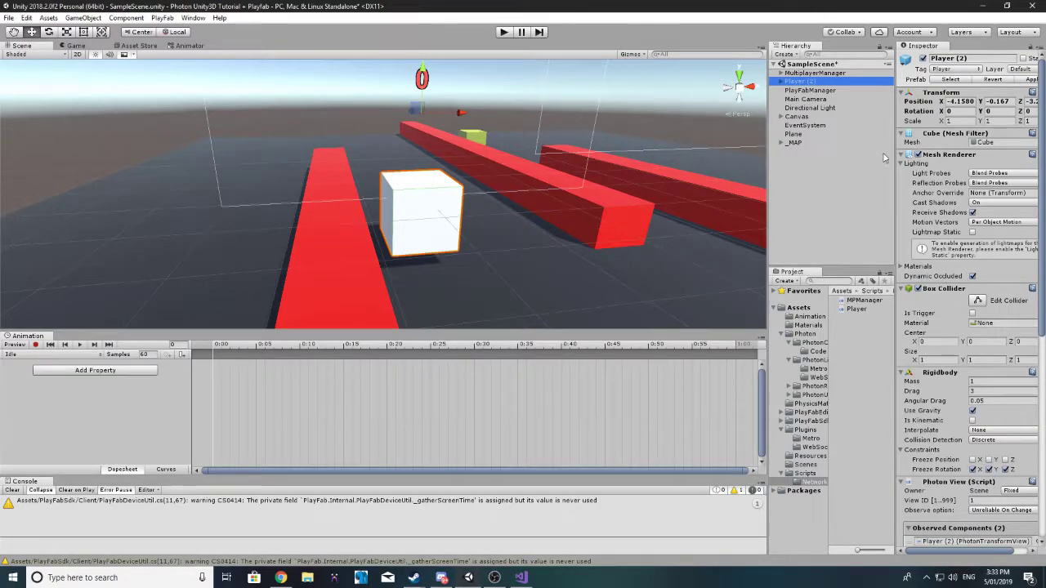
{"action": "left_click", "coordinate": [1032, 79]}
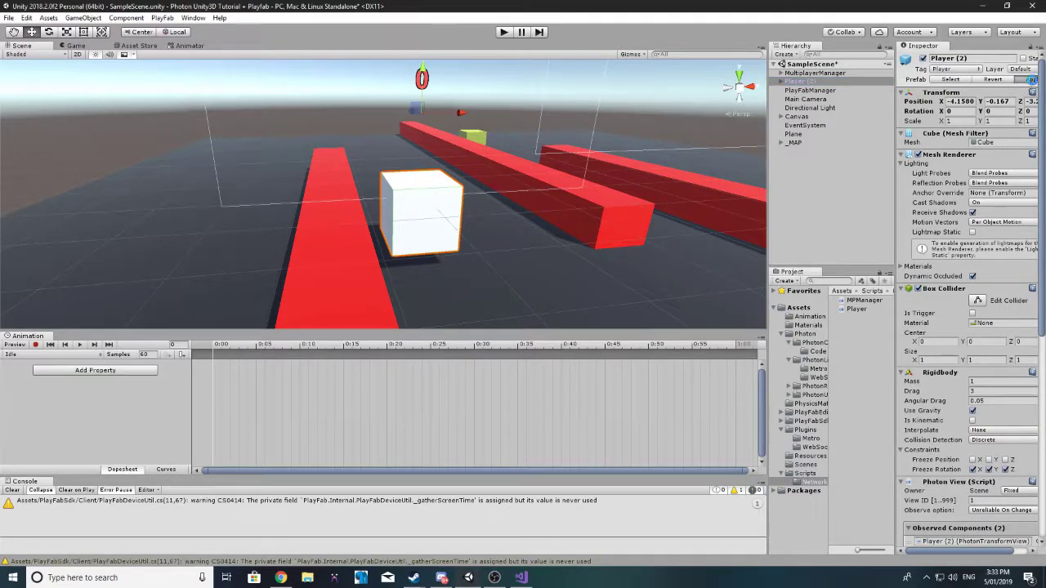
{"action": "scroll", "coordinate": [899, 205], "scroll_direction": "down", "scroll_amount": 10}
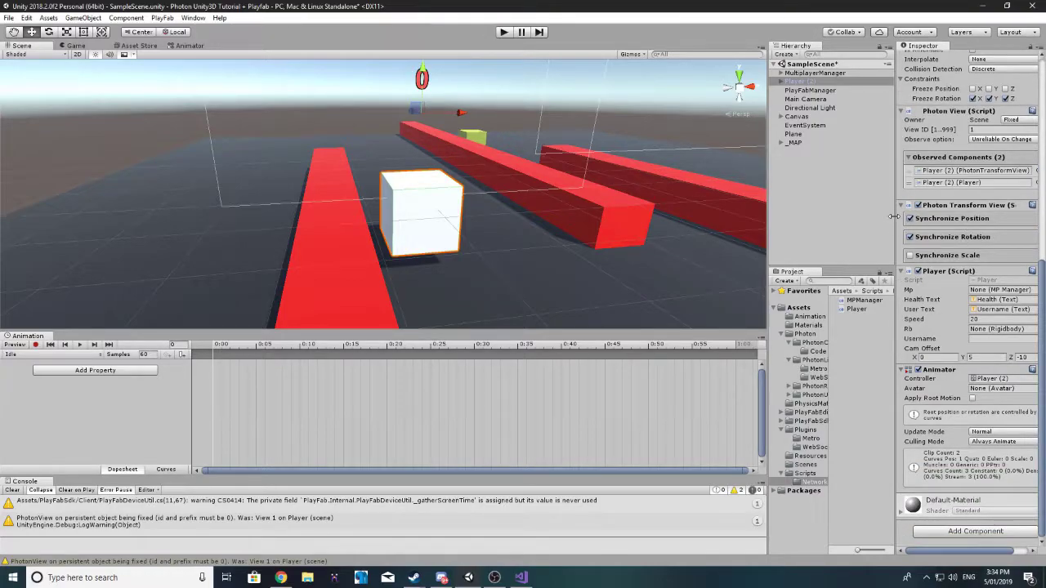
{"action": "left_click_drag", "start_coordinate": [894, 217], "coordinate": [783, 217]}
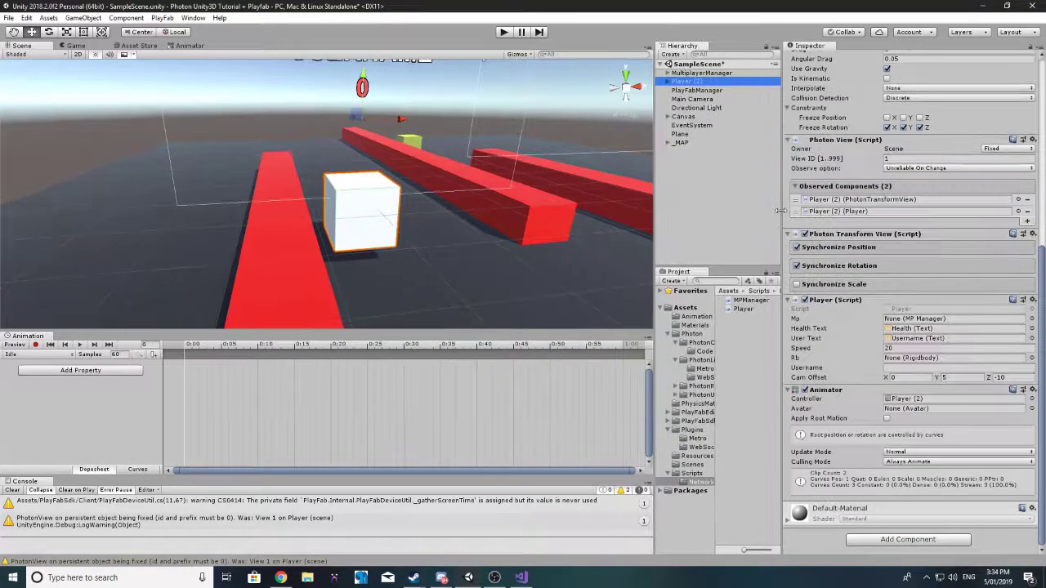
{"action": "left_click", "coordinate": [187, 45]}
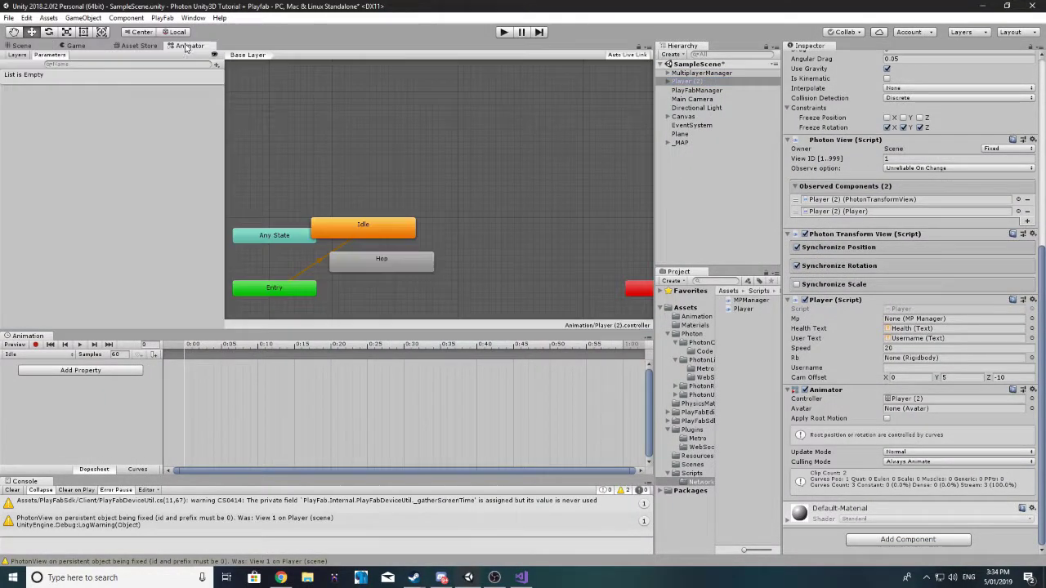
Step: Dock the Animation window beside the Animator and place the Idle state below Entry
{"action": "left_click", "coordinate": [492, 323]}
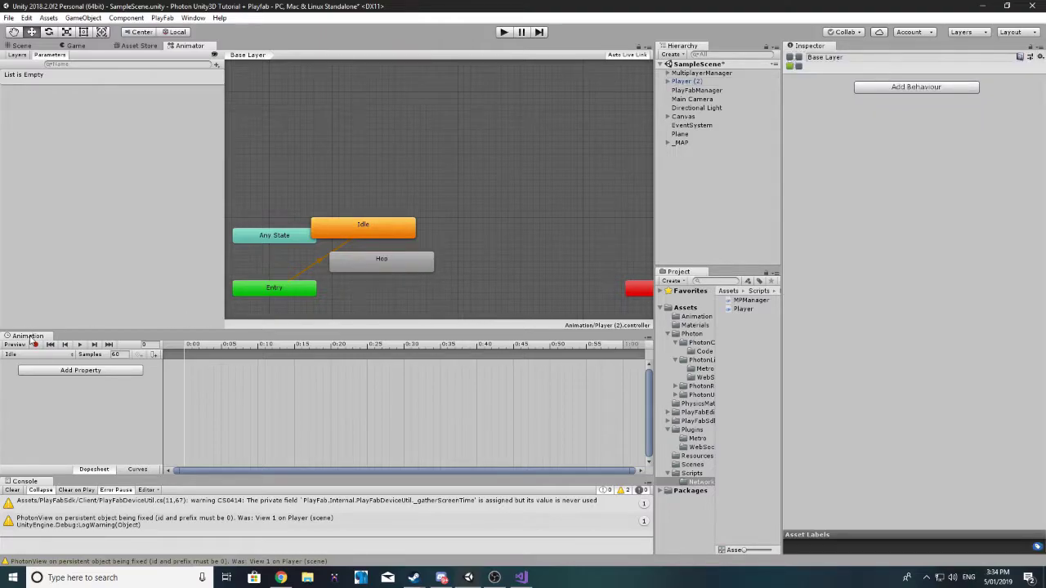
{"action": "left_click_drag", "start_coordinate": [28, 336], "coordinate": [249, 53]}
{"action": "left_click", "coordinate": [174, 46]}
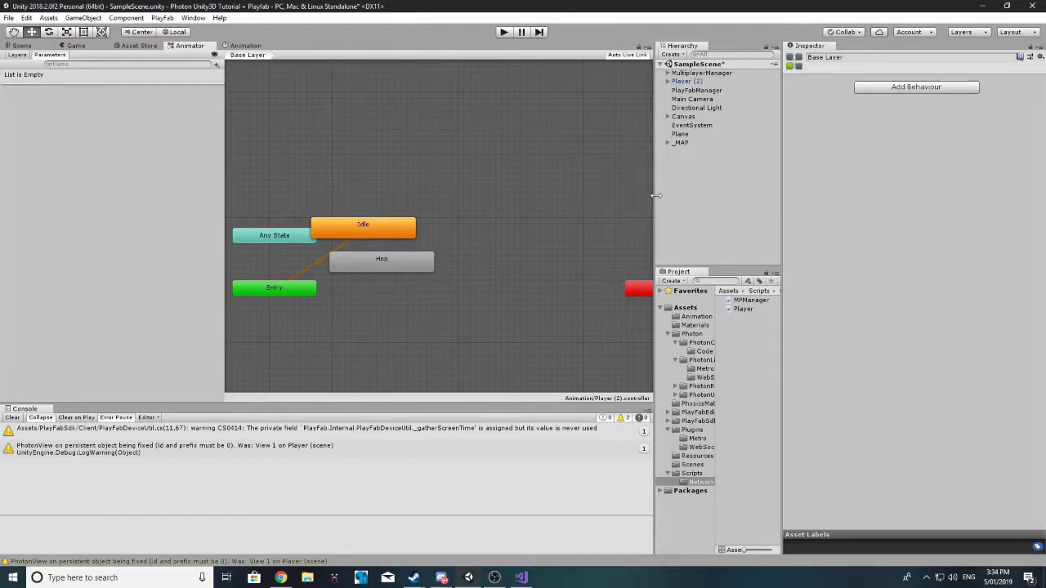
{"action": "left_click_drag", "start_coordinate": [654, 208], "coordinate": [767, 232]}
{"action": "left_click_drag", "start_coordinate": [411, 233], "coordinate": [429, 325]}
{"action": "mouse_move", "coordinate": [424, 261]}
{"action": "left_mouse_down"}
{"action": "mouse_move", "coordinate": [446, 257]}
{"action": "mouse_move", "coordinate": [434, 260]}
{"action": "left_mouse_up"}
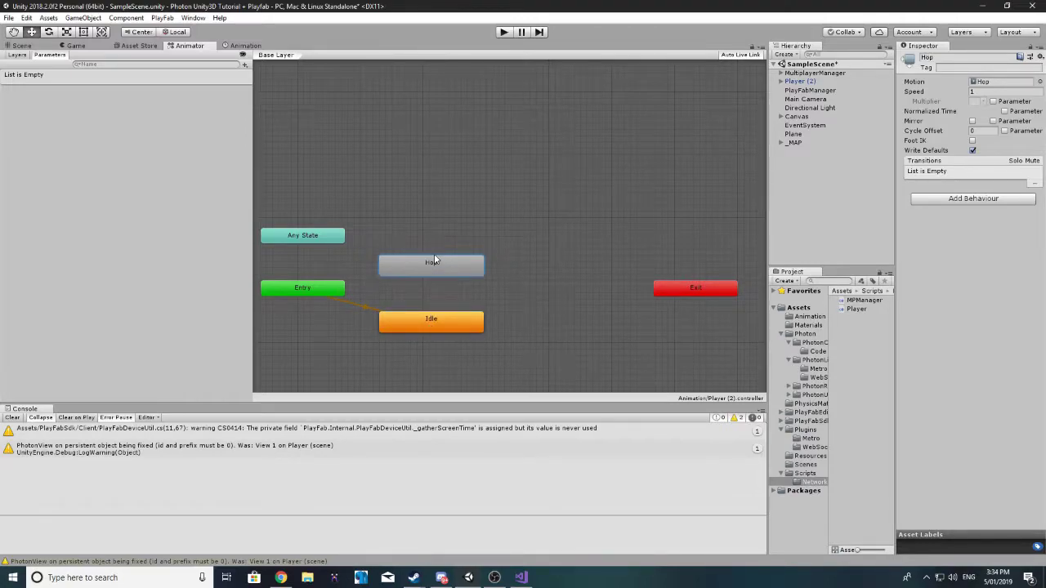
{"action": "left_click", "coordinate": [244, 66]}
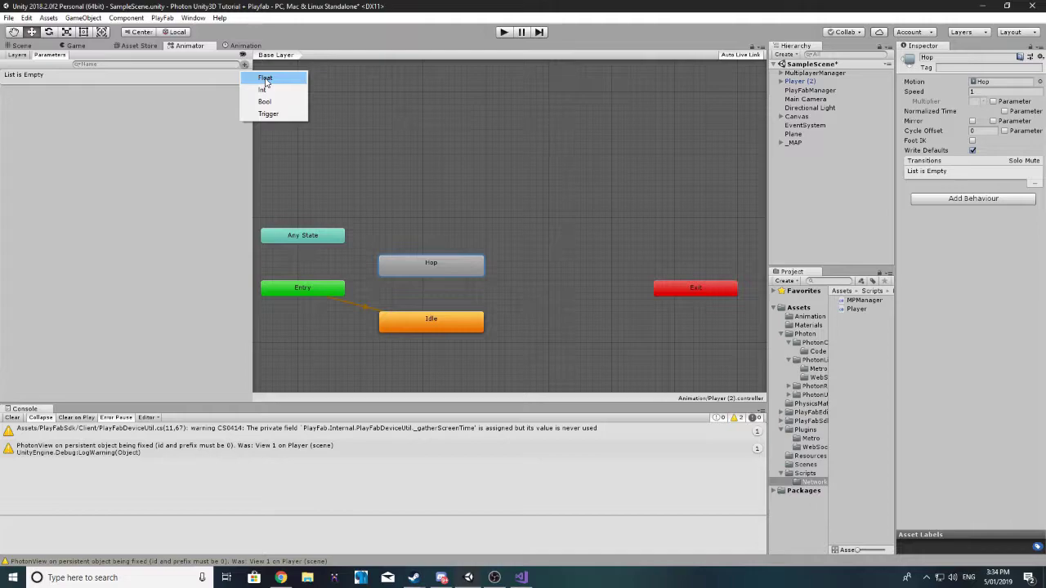
Step: Add a float parameter named hop
{"action": "left_click", "coordinate": [266, 79]}
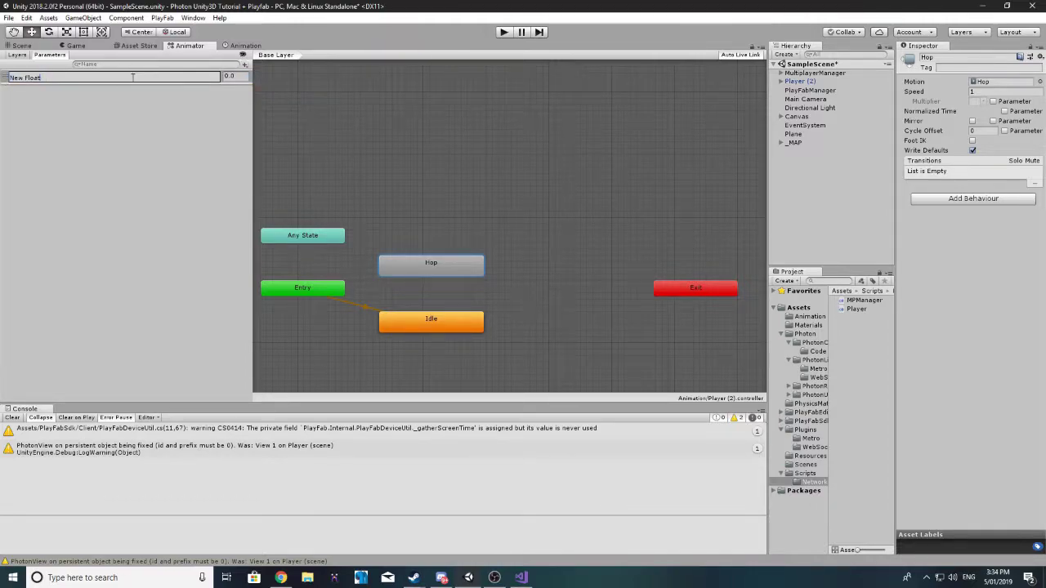
{"action": "left_click_drag", "start_coordinate": [132, 77], "coordinate": [1, 72]}
{"action": "type", "text": "hop"}
Step: Create an Idle-to-Hop transition with Exit Time 1
{"action": "right_click", "coordinate": [423, 310]}
{"action": "right_click", "coordinate": [411, 317]}
{"action": "left_click", "coordinate": [441, 319]}
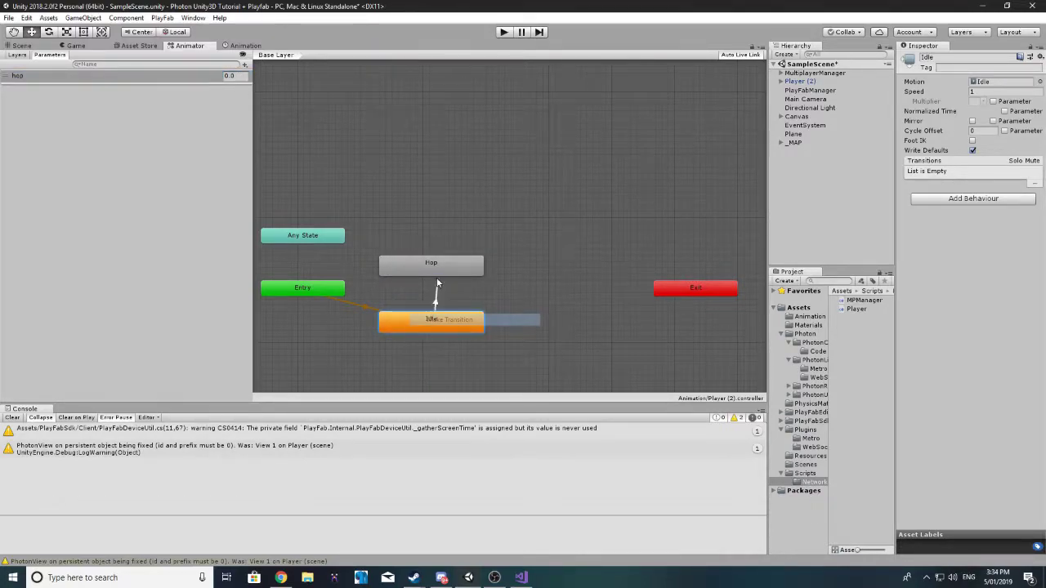
{"action": "left_click", "coordinate": [436, 270]}
{"action": "left_click", "coordinate": [434, 292]}
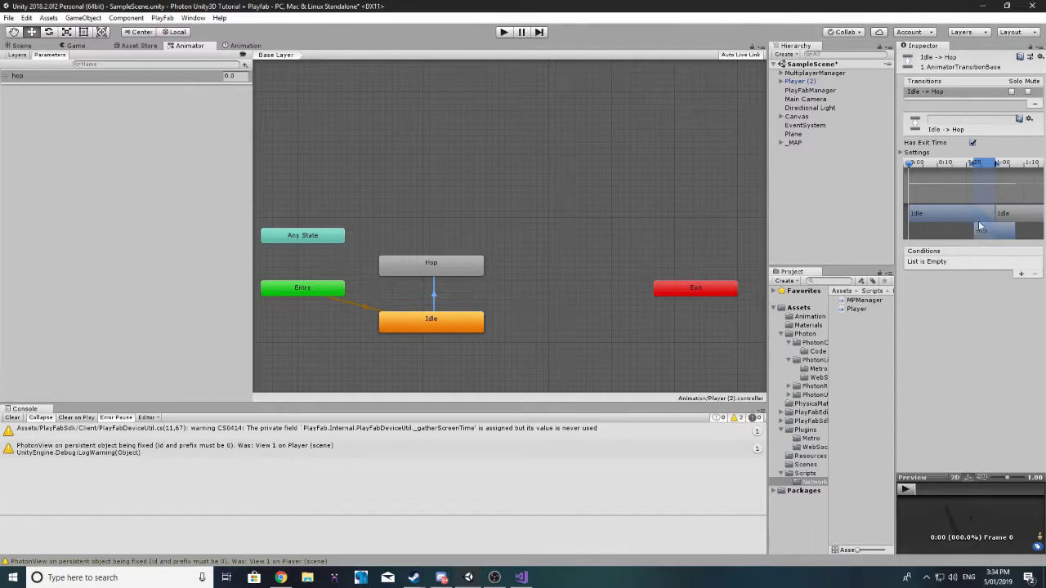
{"action": "left_click", "coordinate": [902, 153]}
{"action": "left_click", "coordinate": [995, 162]}
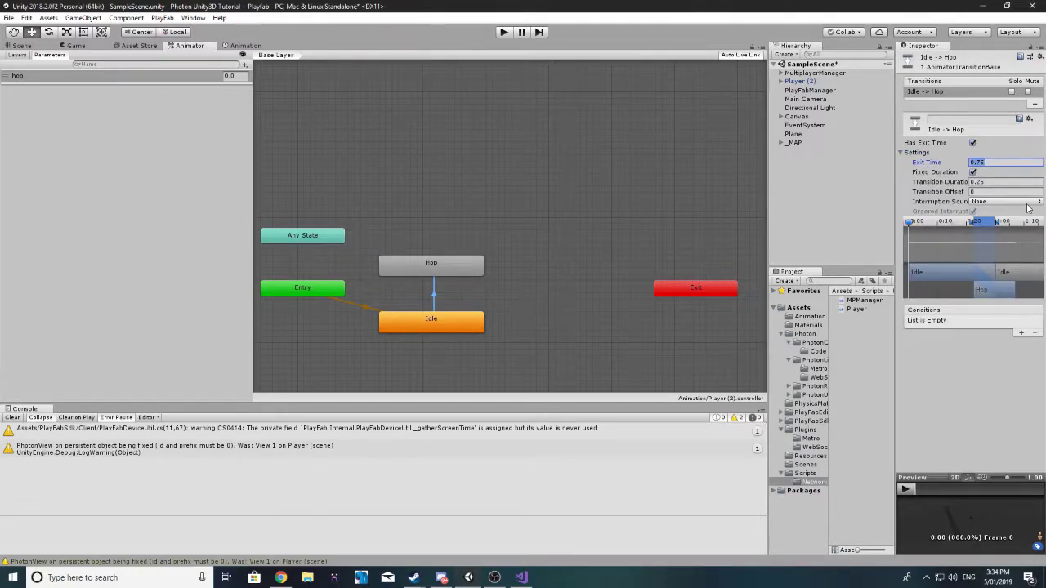
{"action": "type", "text": "1"}
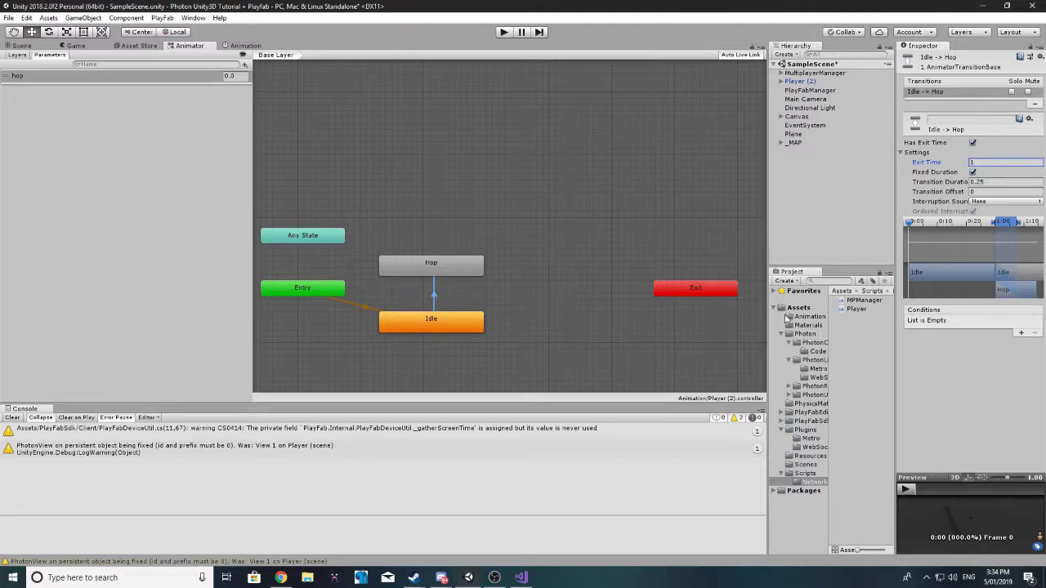
Step: Give the Idle-to-Hop transition a single hop Greater condition
{"action": "left_click", "coordinate": [1021, 332]}
{"action": "left_click", "coordinate": [1020, 333]}
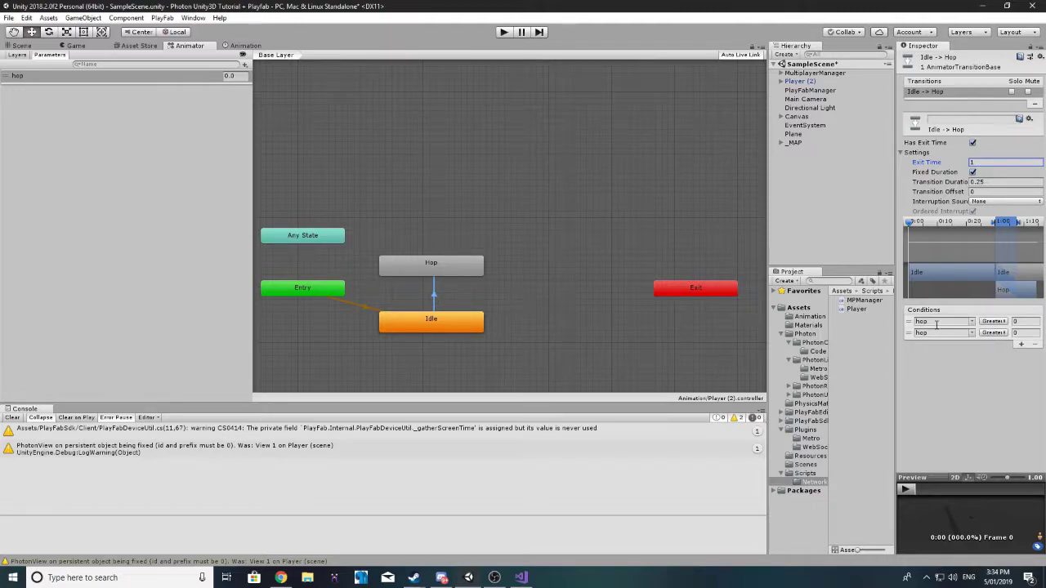
{"action": "left_click", "coordinate": [977, 335]}
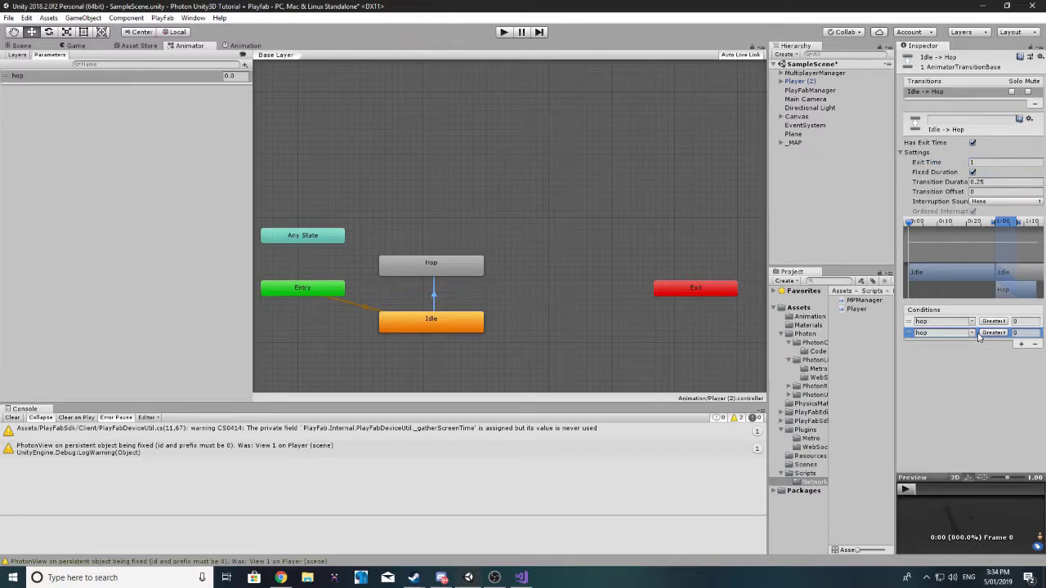
{"action": "left_click", "coordinate": [1035, 344]}
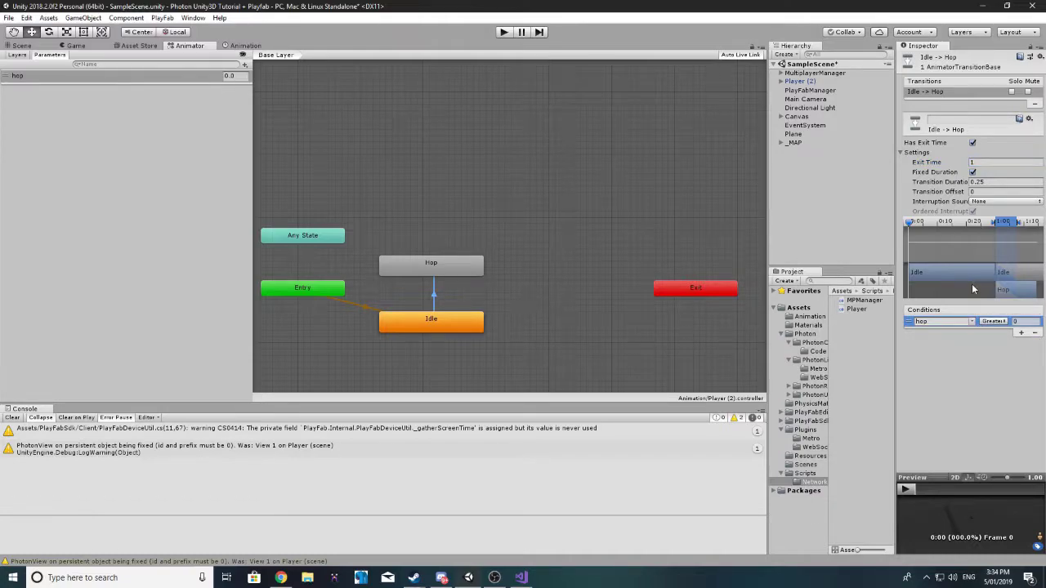
{"action": "left_click", "coordinate": [1016, 321]}
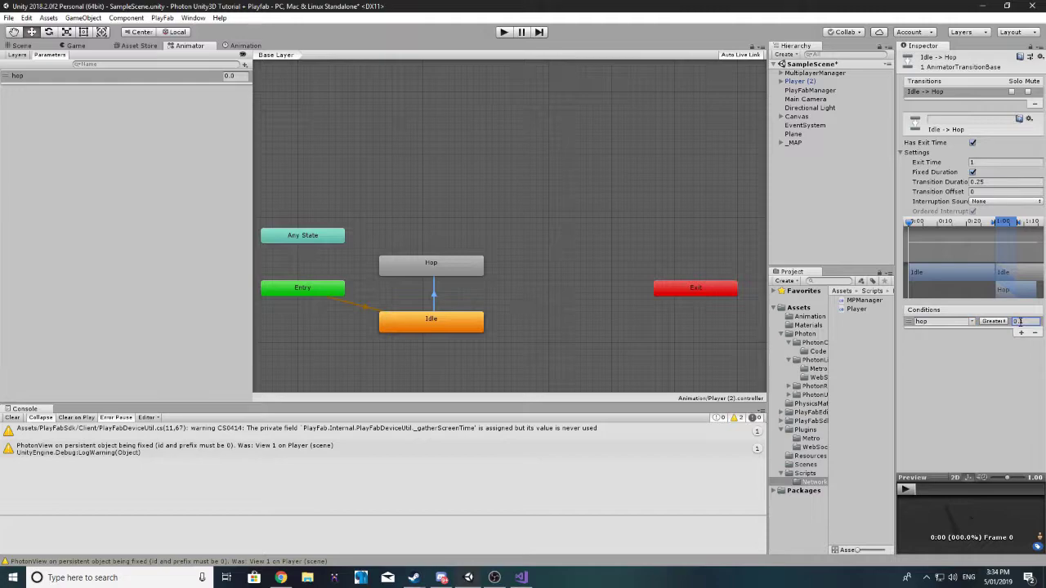
Step: Create a transition from the Hop state back to Idle
{"action": "left_click", "coordinate": [415, 272]}
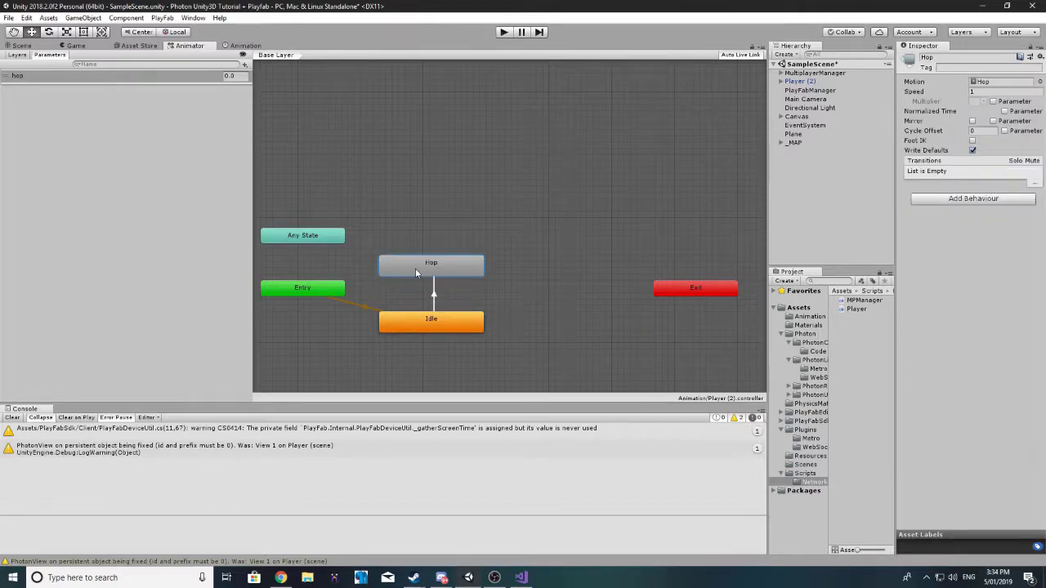
{"action": "right_click", "coordinate": [415, 272]}
{"action": "left_click", "coordinate": [445, 276]}
{"action": "left_click", "coordinate": [419, 324]}
{"action": "left_click", "coordinate": [432, 299]}
Step: Give Hop-to-Idle a hop Less 0.1 condition and Exit Time 1, then return to Scene
{"action": "left_click", "coordinate": [1023, 333]}
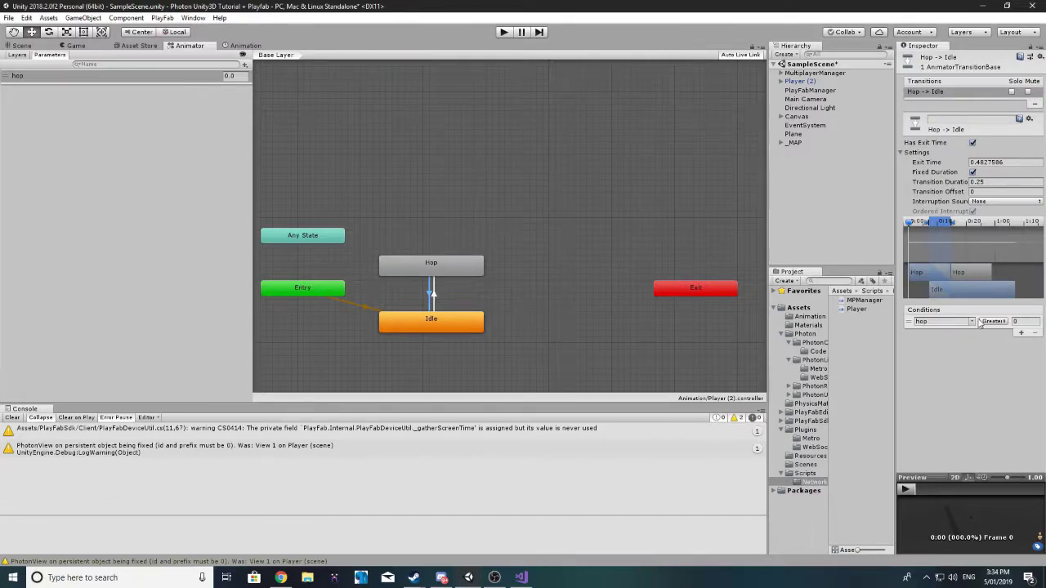
{"action": "left_click", "coordinate": [994, 321]}
{"action": "left_click", "coordinate": [996, 341]}
{"action": "left_click", "coordinate": [1022, 326]}
{"action": "left_click", "coordinate": [996, 164]}
{"action": "type", "text": "1"}
{"action": "key", "text": "Return"}
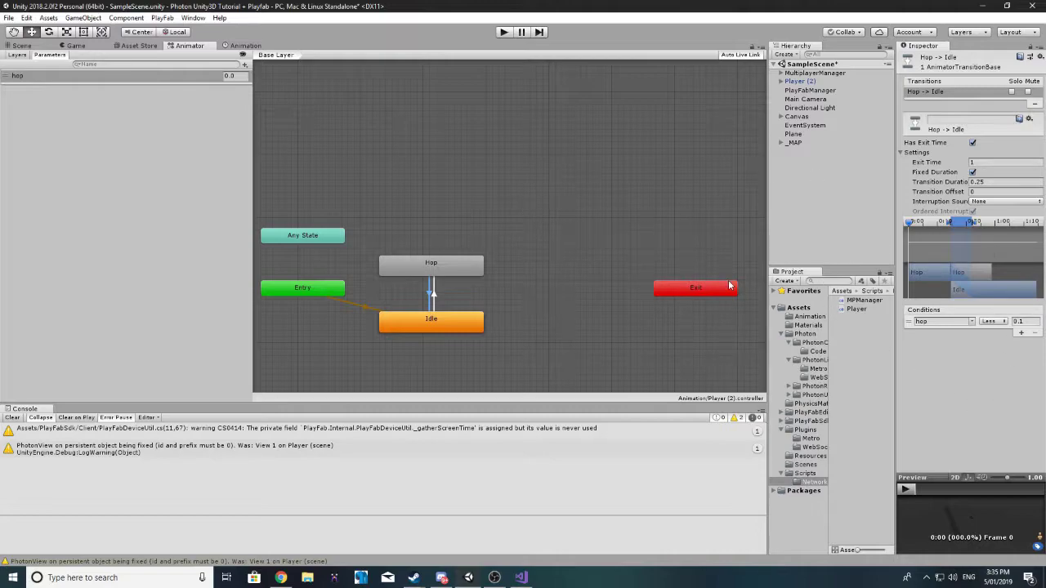
{"action": "left_click", "coordinate": [20, 47]}
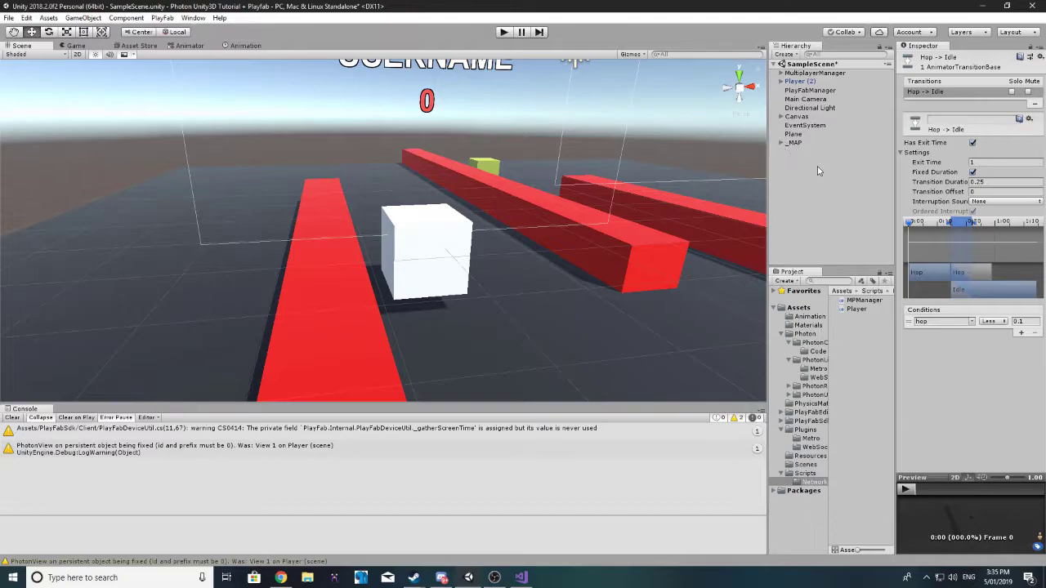
Step: Add a Photon Animator View component to Player (2), searching 'pho', and widen the Inspector
{"action": "left_click", "coordinate": [801, 81]}
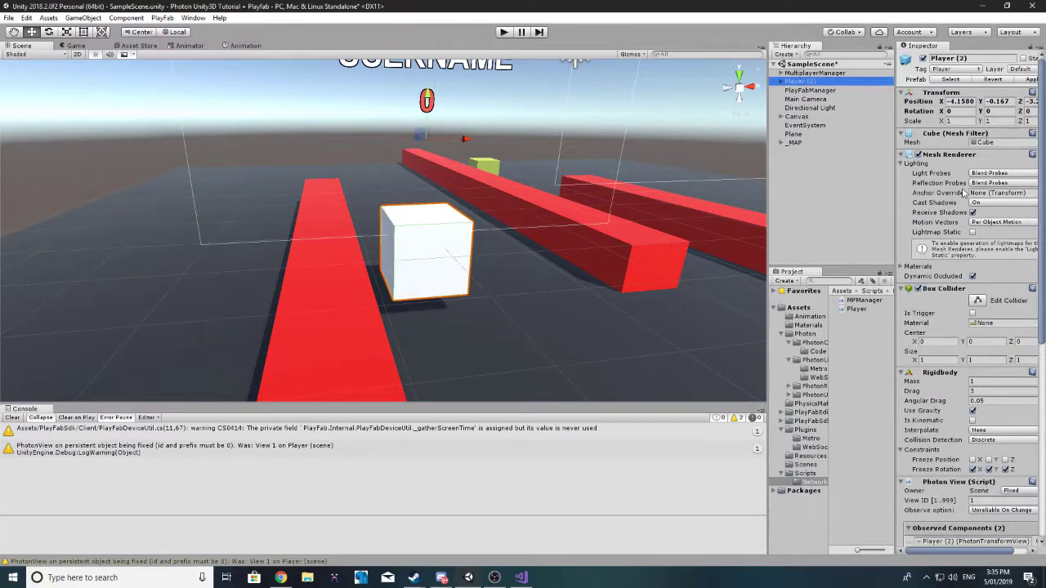
{"action": "scroll", "coordinate": [962, 193], "scroll_direction": "down", "scroll_amount": 10}
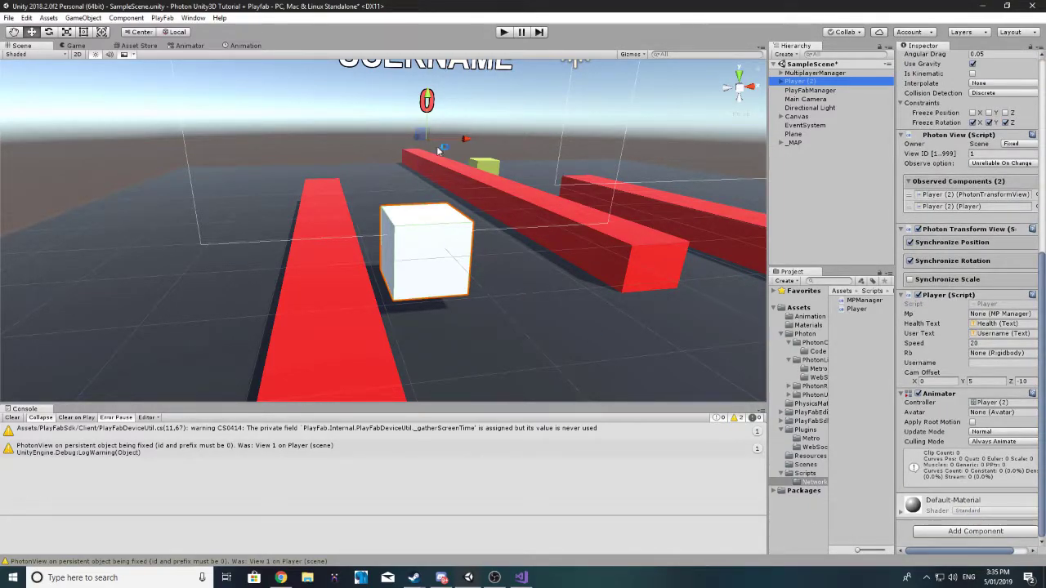
{"action": "left_click", "coordinate": [979, 531]}
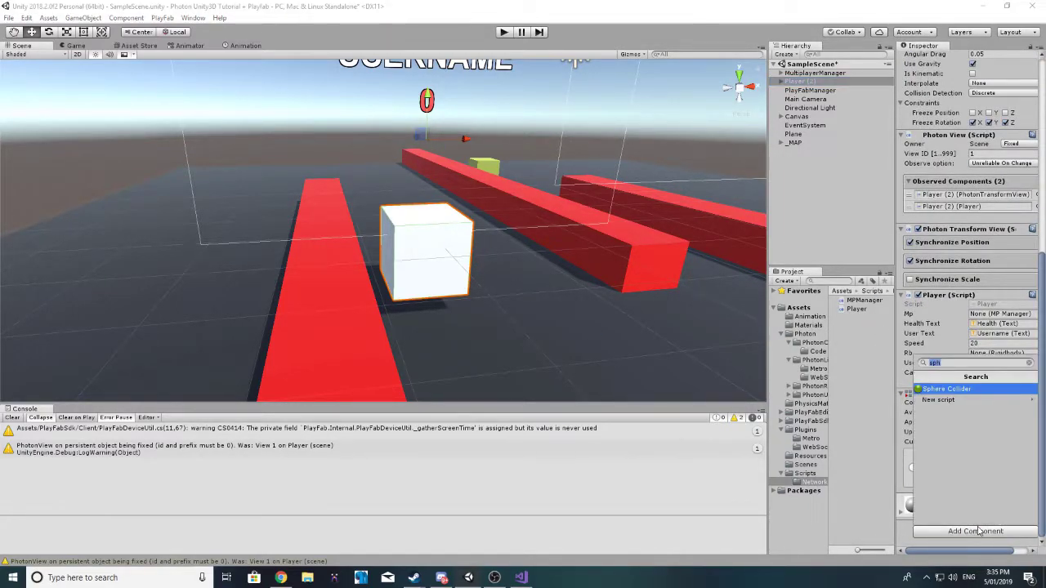
{"action": "type", "text": "pho"}
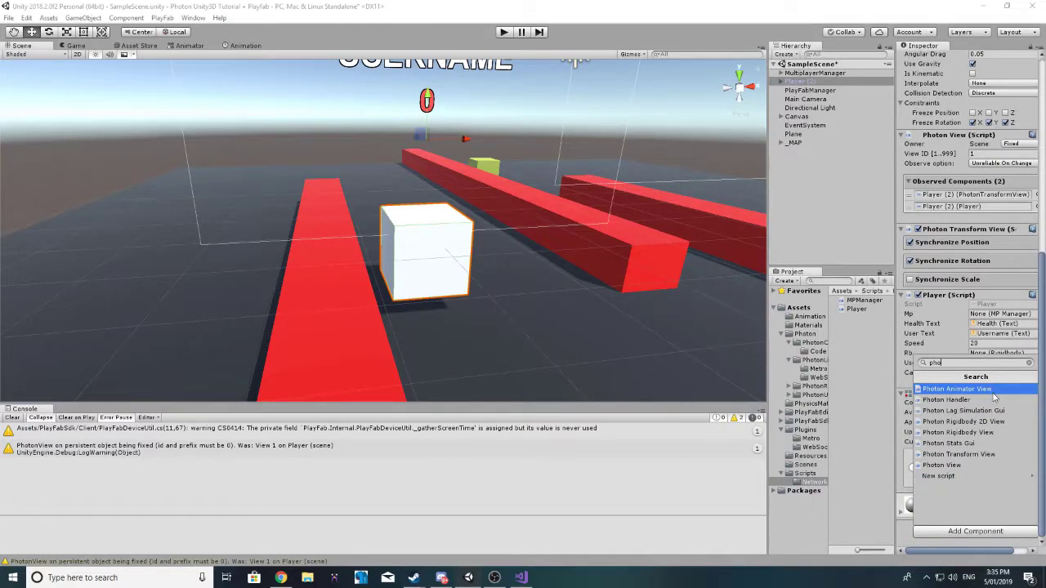
{"action": "left_click", "coordinate": [993, 393]}
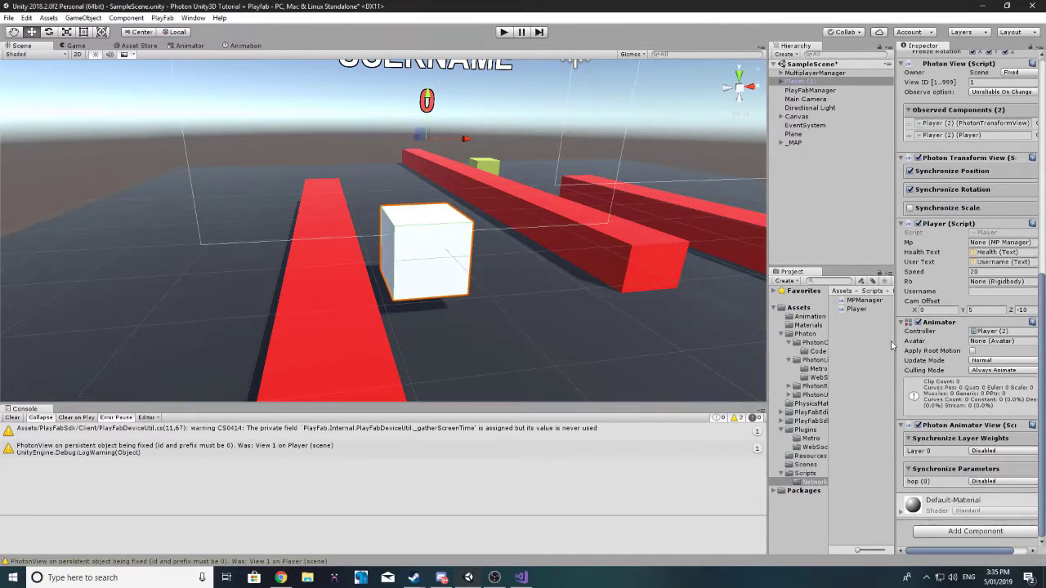
{"action": "left_click_drag", "start_coordinate": [893, 341], "coordinate": [791, 336]}
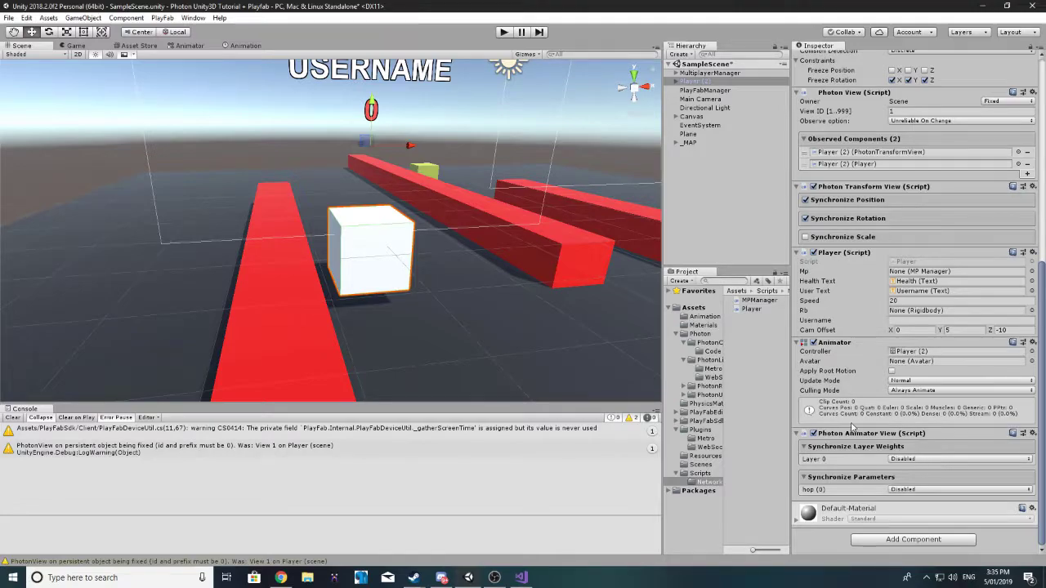
{"action": "left_click", "coordinate": [245, 46]}
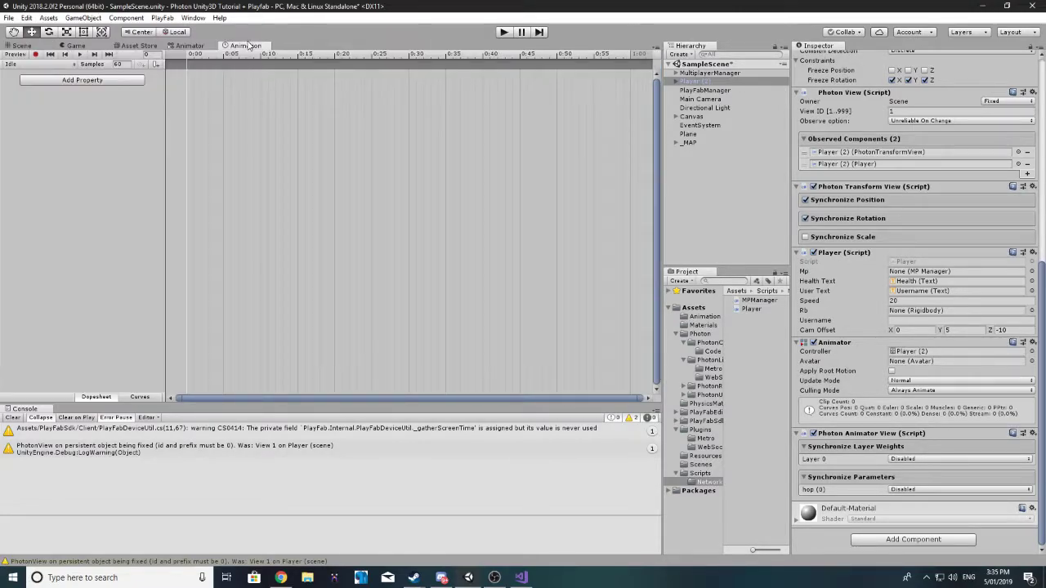
Step: Set the hop parameter's sync mode to Discrete in the Photon Animator View
{"action": "left_click", "coordinate": [184, 45]}
{"action": "left_click", "coordinate": [48, 78]}
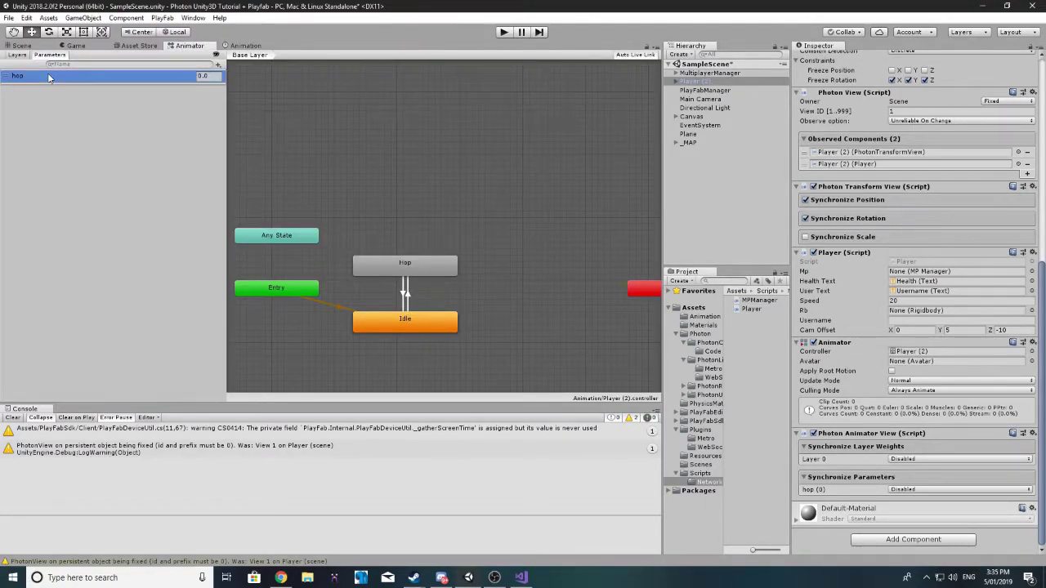
{"action": "left_click", "coordinate": [947, 489]}
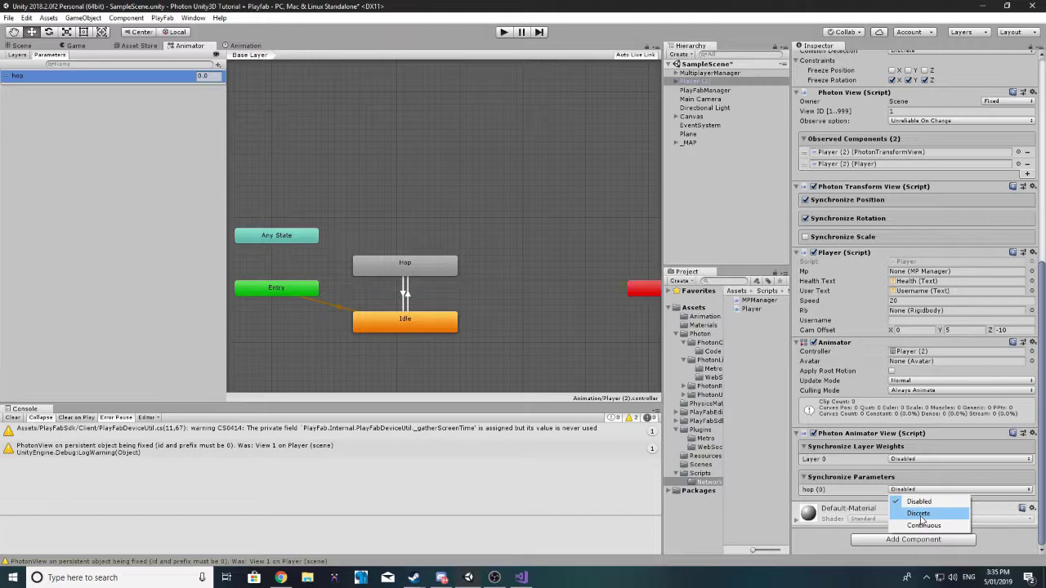
{"action": "left_click", "coordinate": [917, 513]}
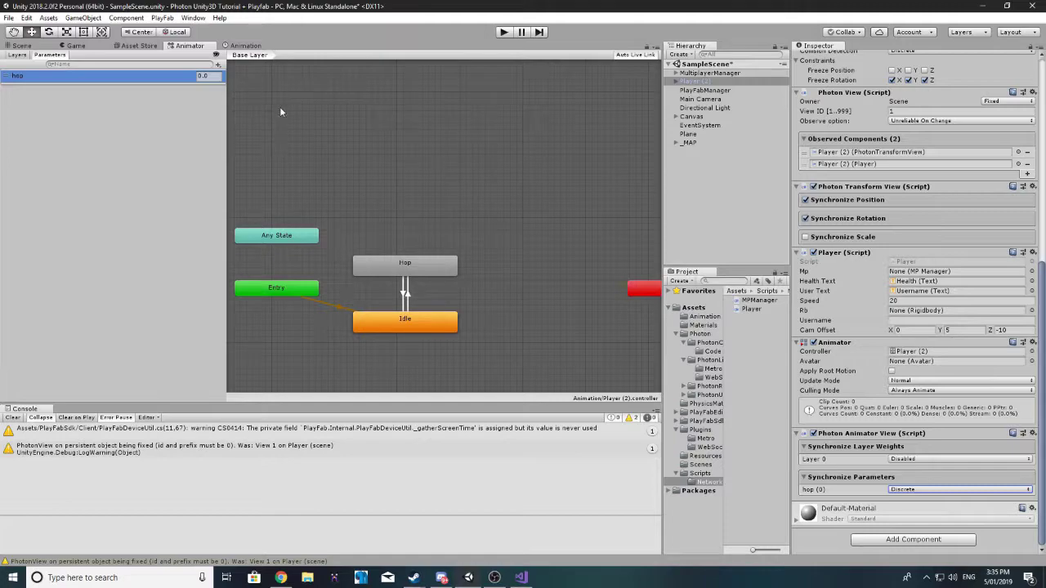
Step: Inspect the Hop and Idle animator states, then return to the Scene view
{"action": "left_click", "coordinate": [413, 272]}
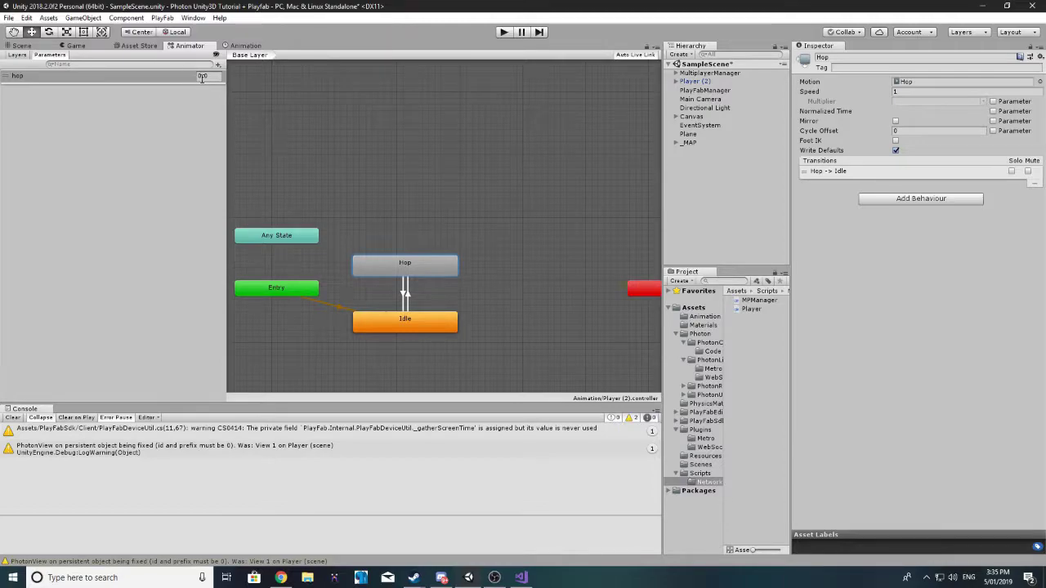
{"action": "left_click", "coordinate": [426, 324]}
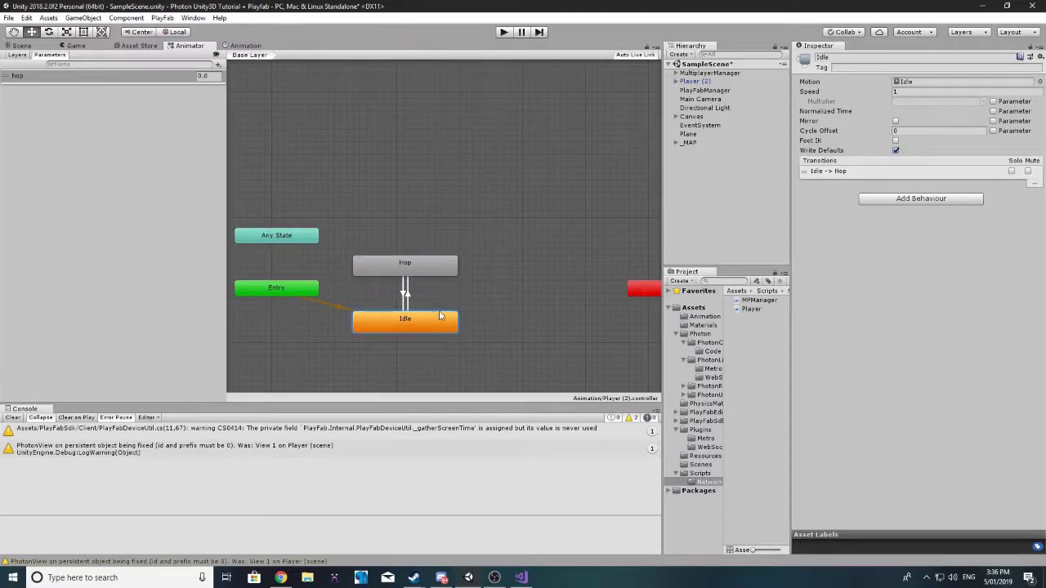
{"action": "left_click", "coordinate": [21, 45]}
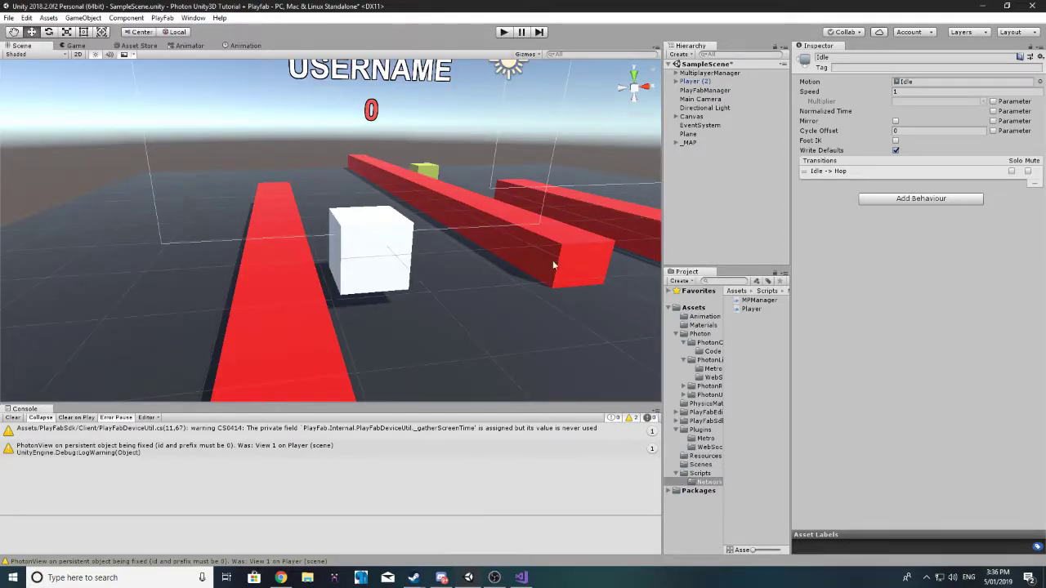
Step: Switch to Visual Studio and bring up the Player.cs script
{"action": "left_click", "coordinate": [521, 578]}
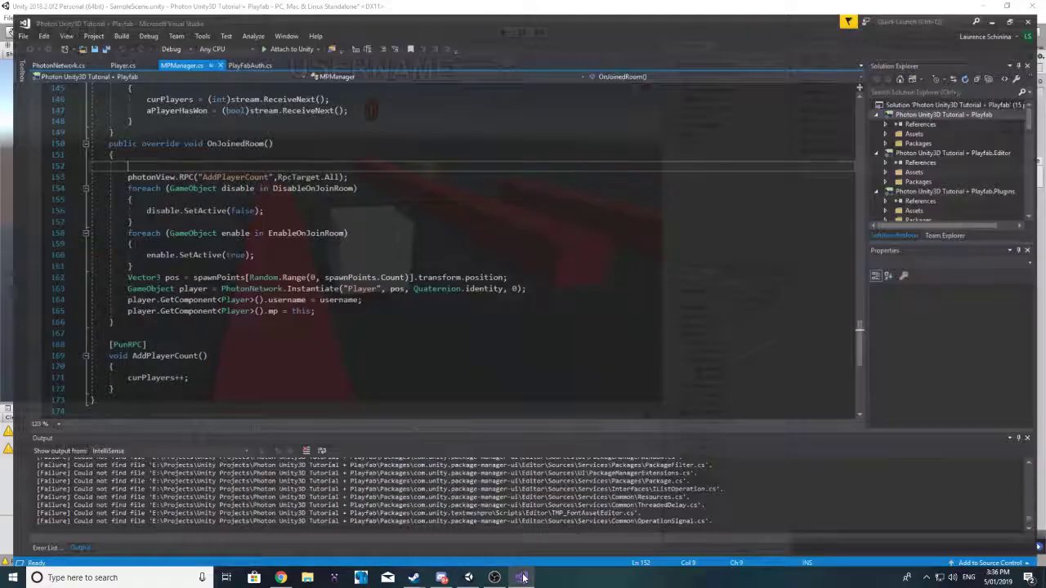
{"action": "left_click", "coordinate": [112, 51]}
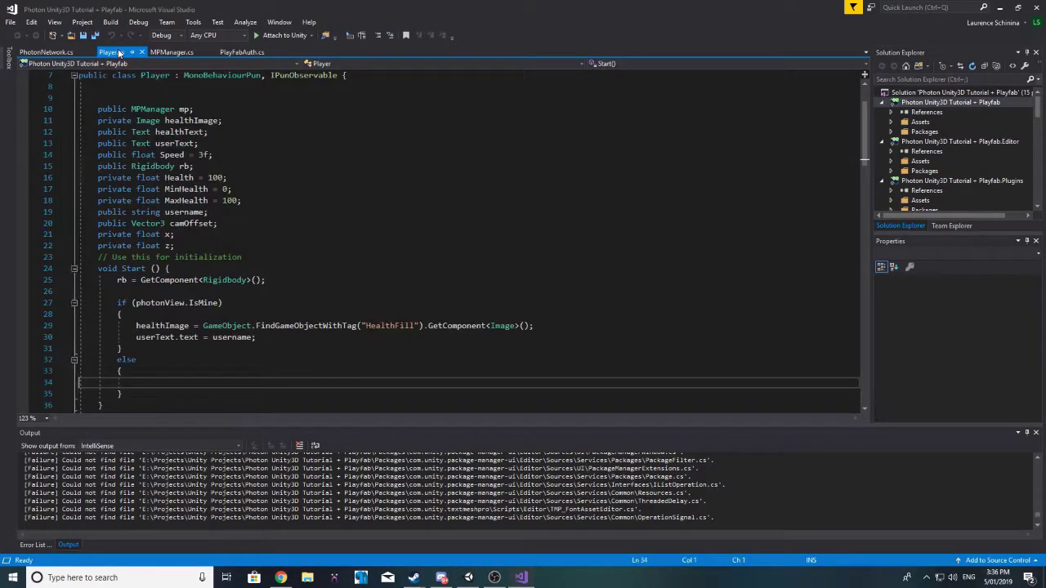
{"action": "scroll", "coordinate": [259, 216], "scroll_direction": "up", "scroll_amount": 1}
{"action": "scroll", "coordinate": [259, 217], "scroll_direction": "down", "scroll_amount": 4}
{"action": "scroll", "coordinate": [260, 215], "scroll_direction": "down", "scroll_amount": 17}
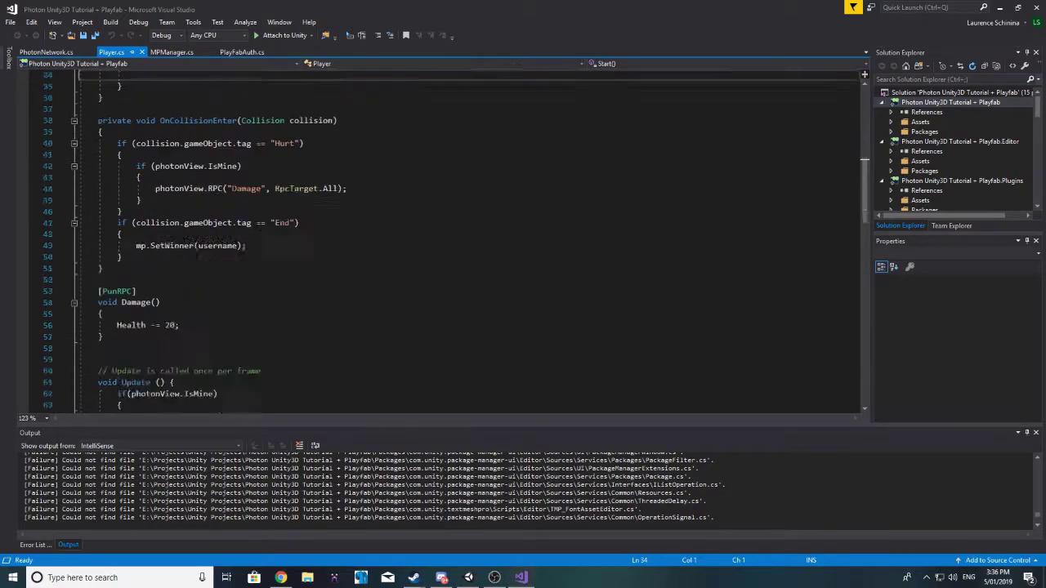
{"action": "scroll", "coordinate": [254, 216], "scroll_direction": "up", "scroll_amount": 3}
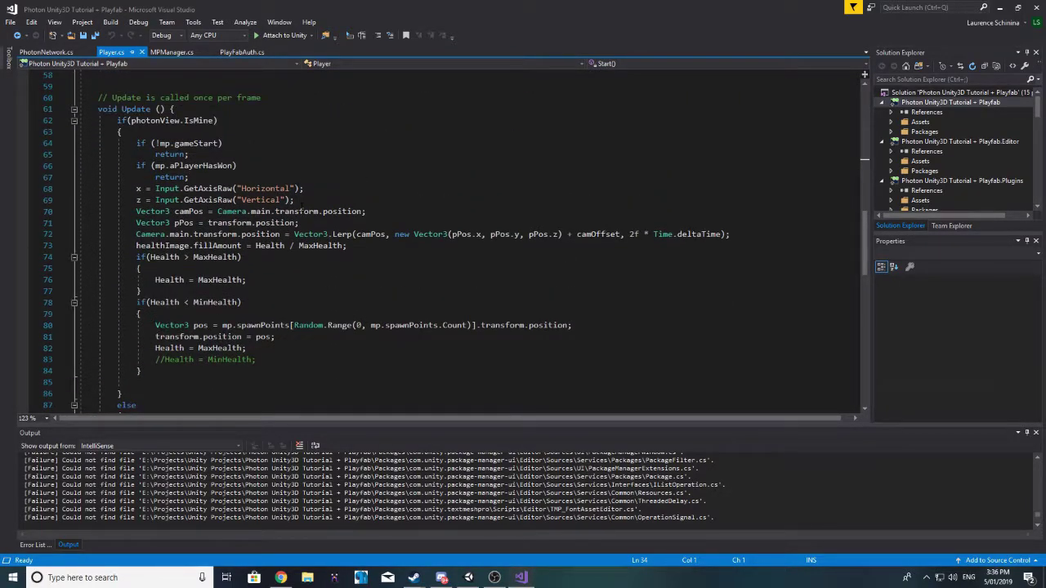
Step: Add 'float move = x + z;' below the Vertical input line in Update
{"action": "left_click", "coordinate": [304, 199]}
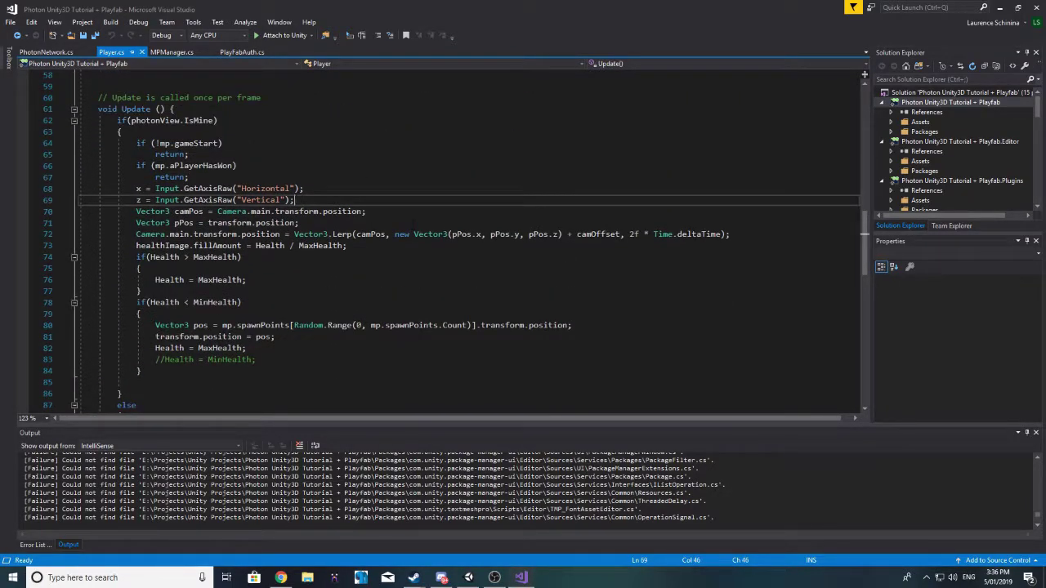
{"action": "key", "text": "Return"}
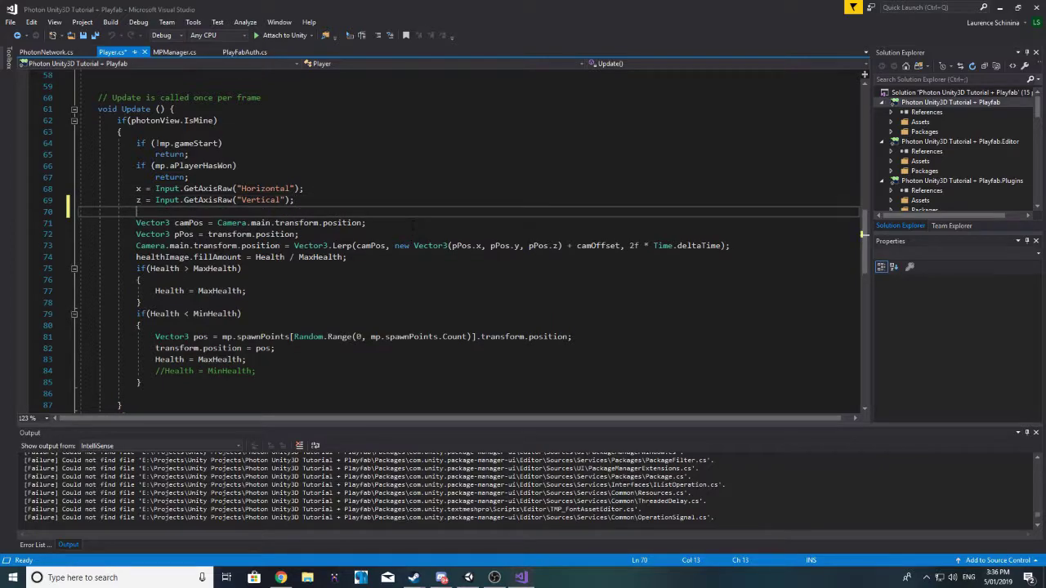
{"action": "type", "text": "float move = x + YieldInstruction;"}
{"action": "key", "text": "Left"}
{"action": "key", "text": "Left"}
{"action": "key", "text": "Left"}
{"action": "key", "text": "Left"}
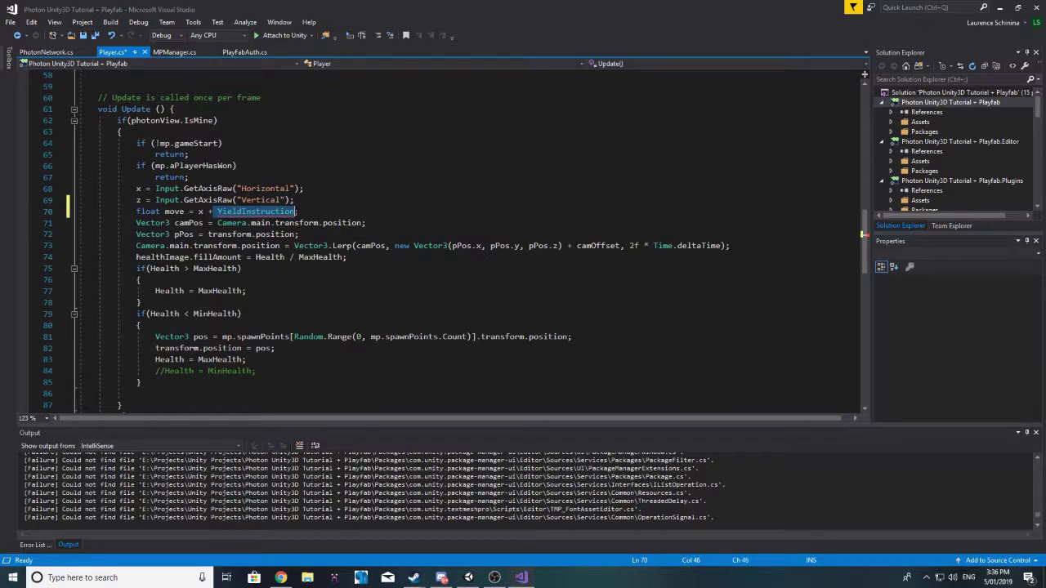
{"action": "key", "text": "ctrl+BackSpace"}
{"action": "type", "text": "z"}
{"action": "key", "text": "End"}
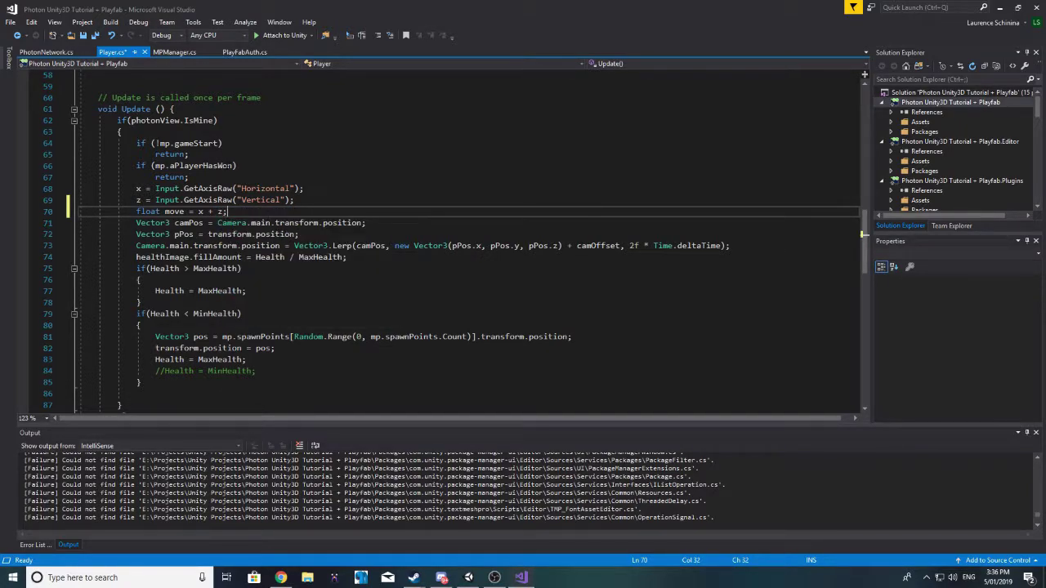
Step: Check where x is used and select the new move = x + z line
{"action": "double_click", "coordinate": [172, 211]}
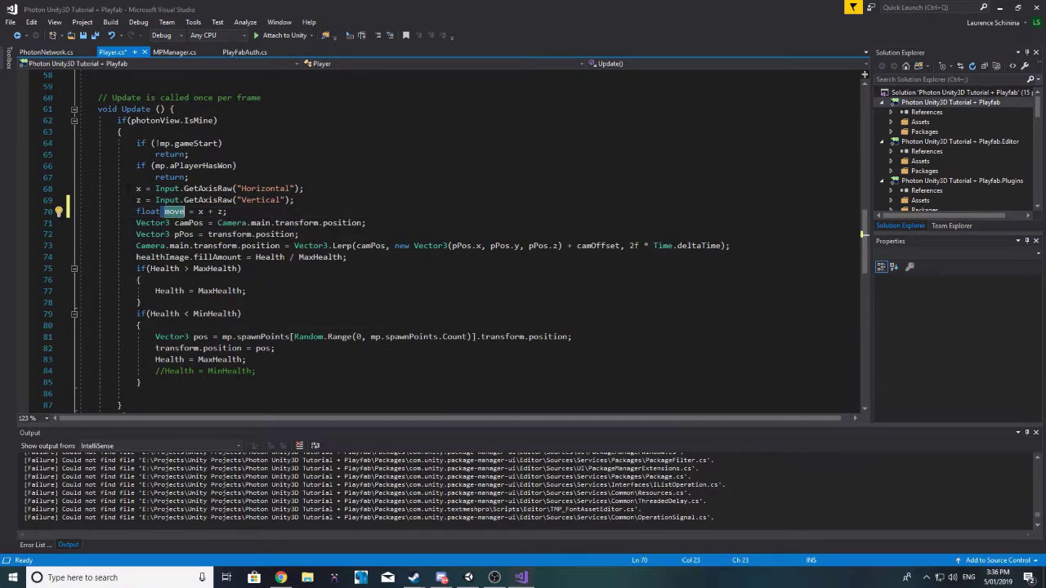
{"action": "left_click", "coordinate": [137, 188]}
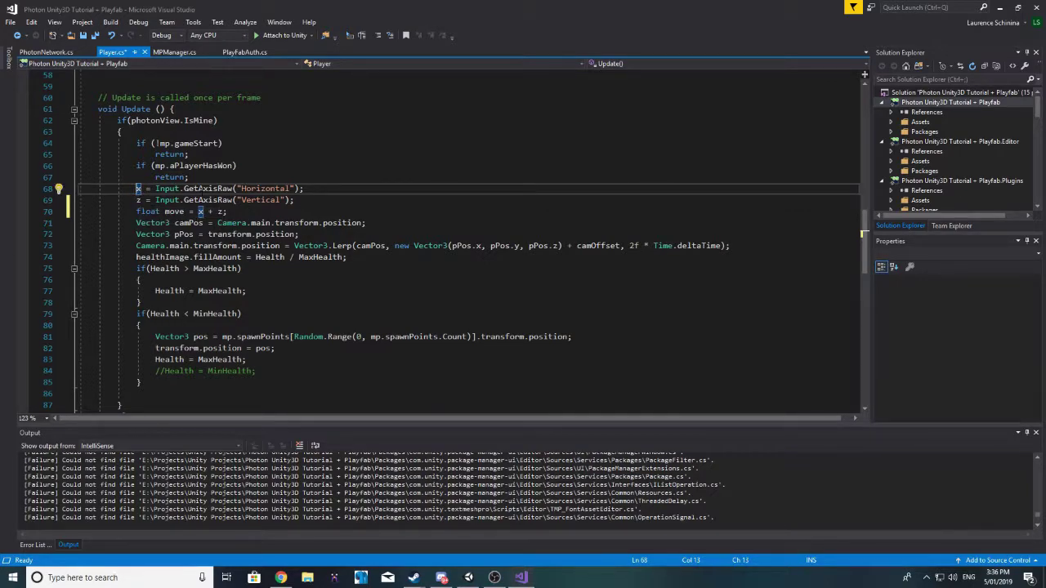
{"action": "left_click", "coordinate": [199, 188]}
{"action": "left_click_drag", "start_coordinate": [164, 212], "coordinate": [184, 211]}
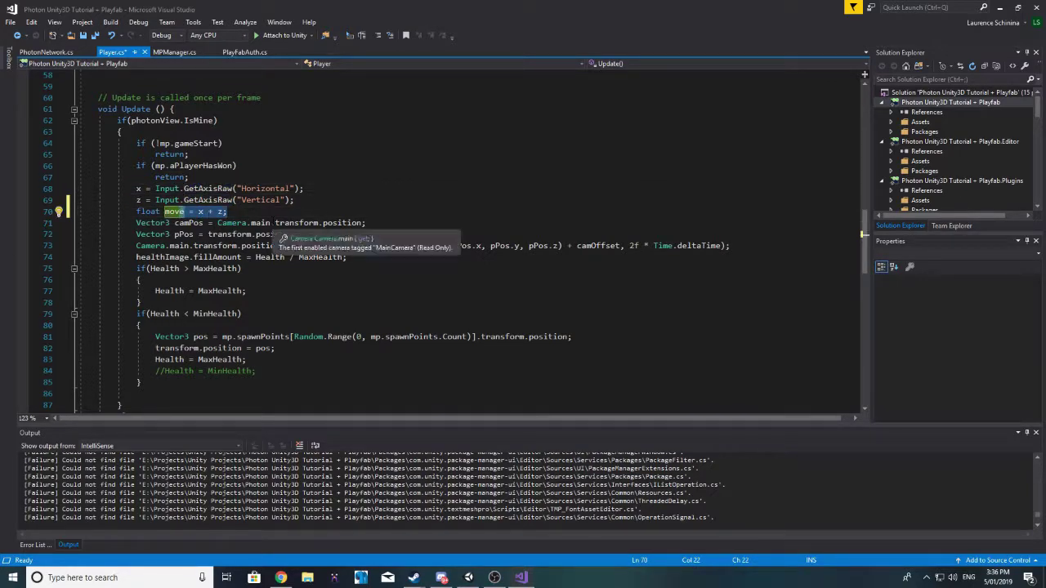
{"action": "scroll", "coordinate": [441, 245], "scroll_direction": "up", "scroll_amount": 19}
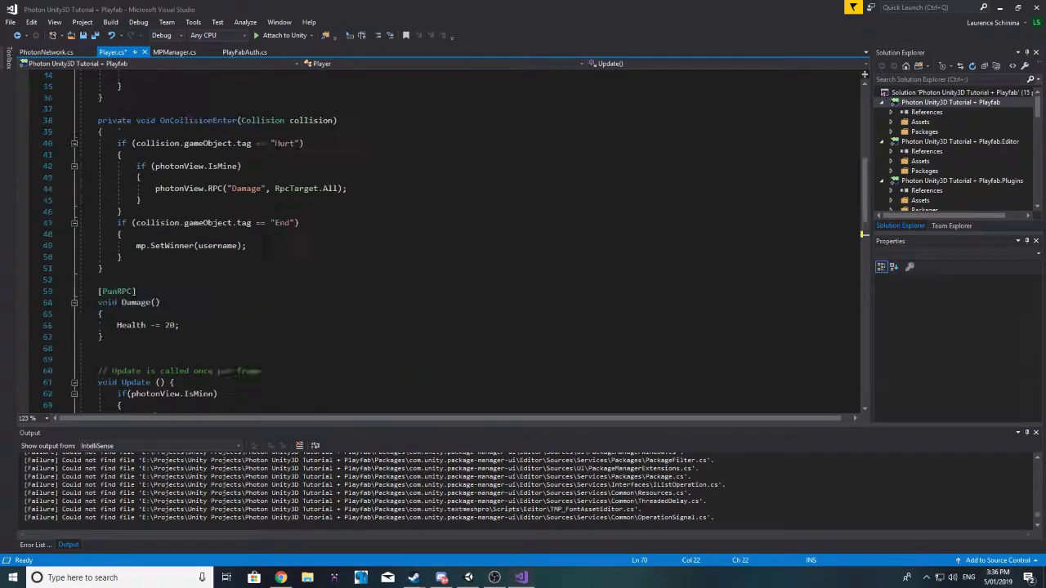
Step: Declare a private Animator anim field below the float z field
{"action": "left_click", "coordinate": [186, 314]}
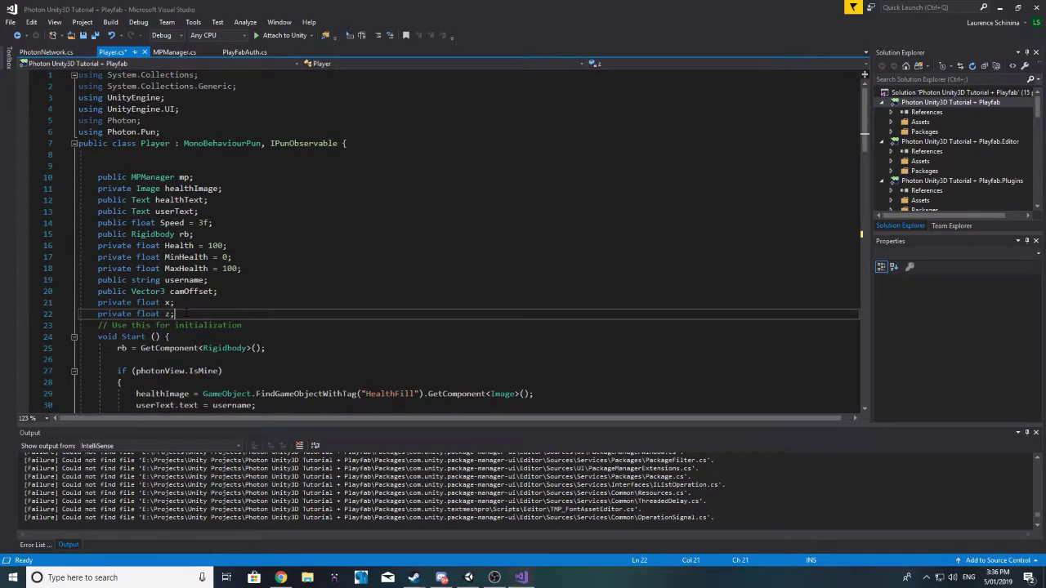
{"action": "key", "text": "Return"}
{"action": "type", "text": "private anim"}
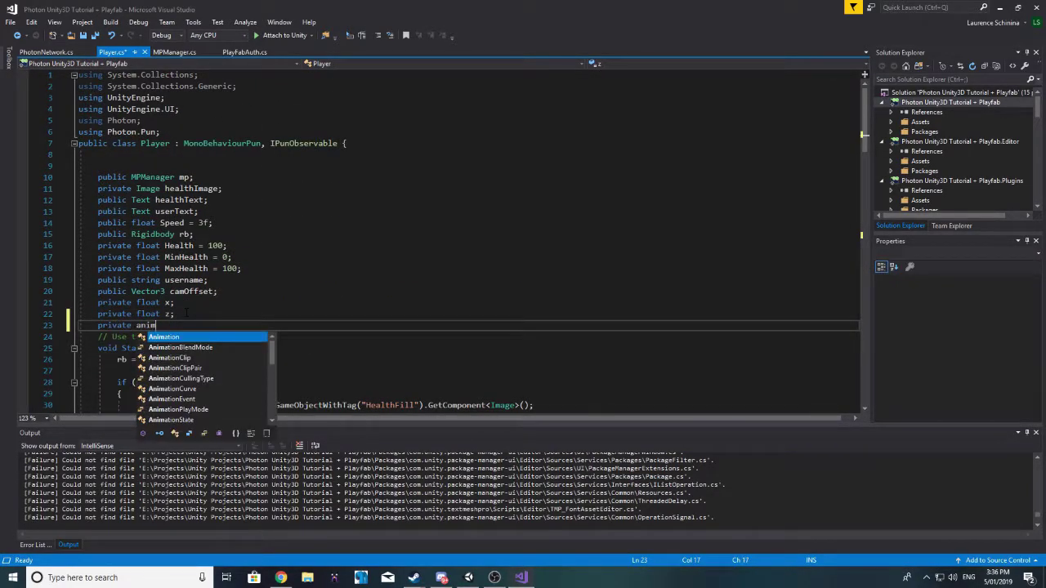
{"action": "type", "text": "ator "}
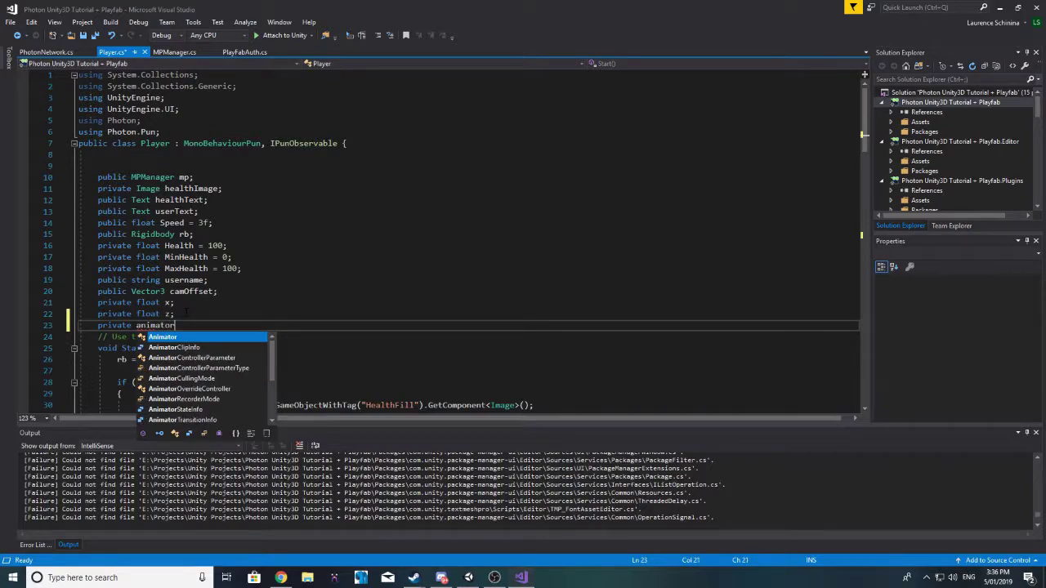
{"action": "type", "text": "anim;"}
{"action": "scroll", "coordinate": [442, 245], "scroll_direction": "down", "scroll_amount": 2}
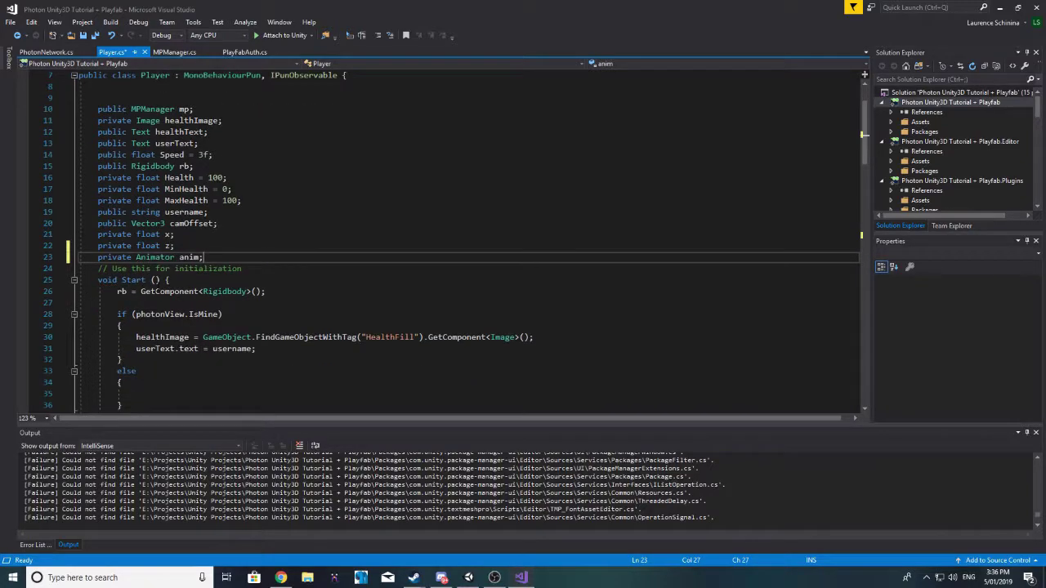
Step: Assign anim = GetComponent<Animator>() in Start() and save the script
{"action": "left_click", "coordinate": [138, 314]}
{"action": "key", "text": "Up"}
{"action": "type", "text": "an"}
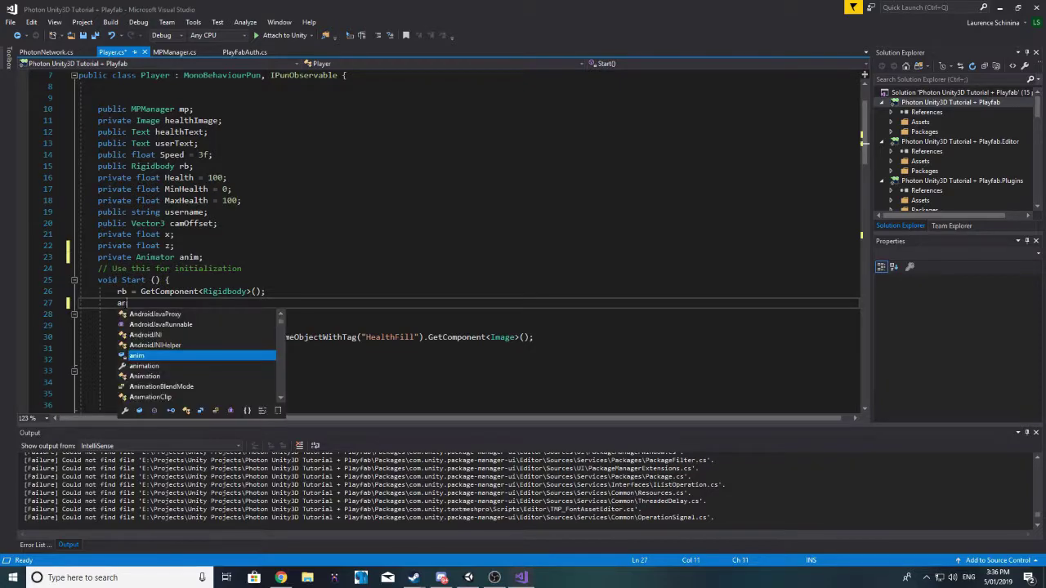
{"action": "type", "text": "im = GetComponent<anima"}
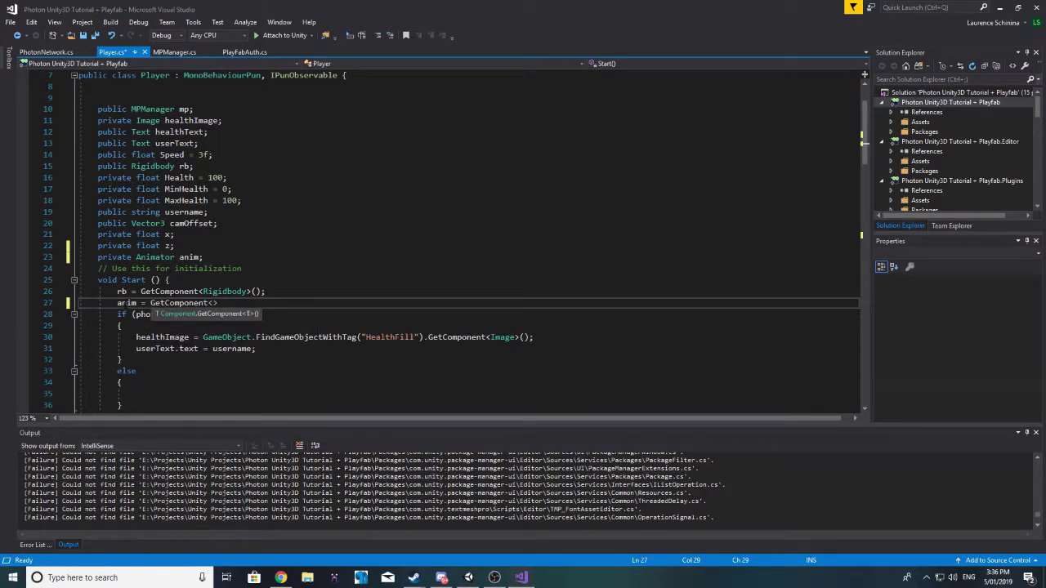
{"action": "type", "text": ">();"}
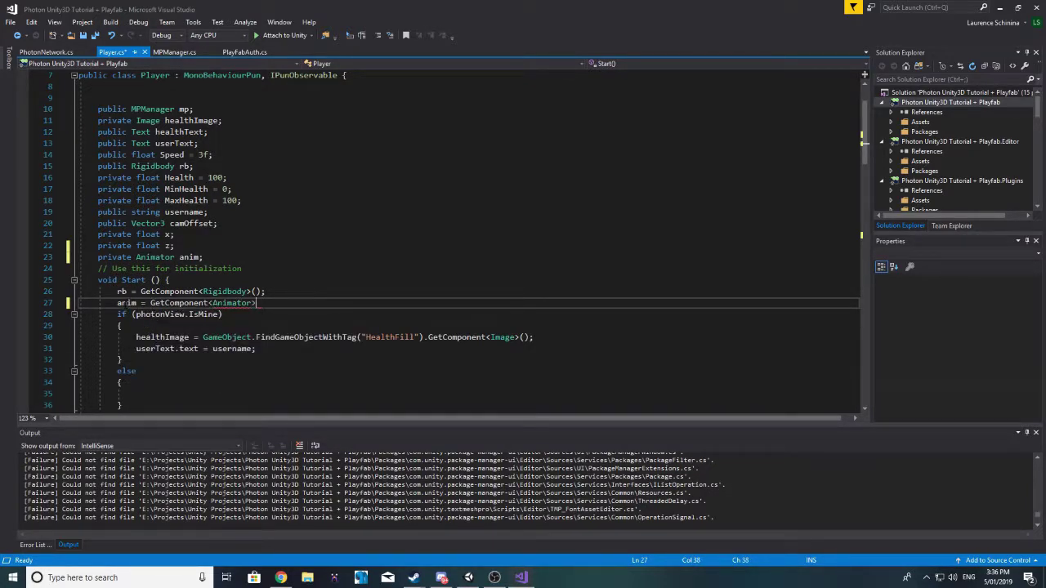
{"action": "key", "text": "ctrl+s"}
{"action": "scroll", "coordinate": [287, 256], "scroll_direction": "down", "scroll_amount": 19}
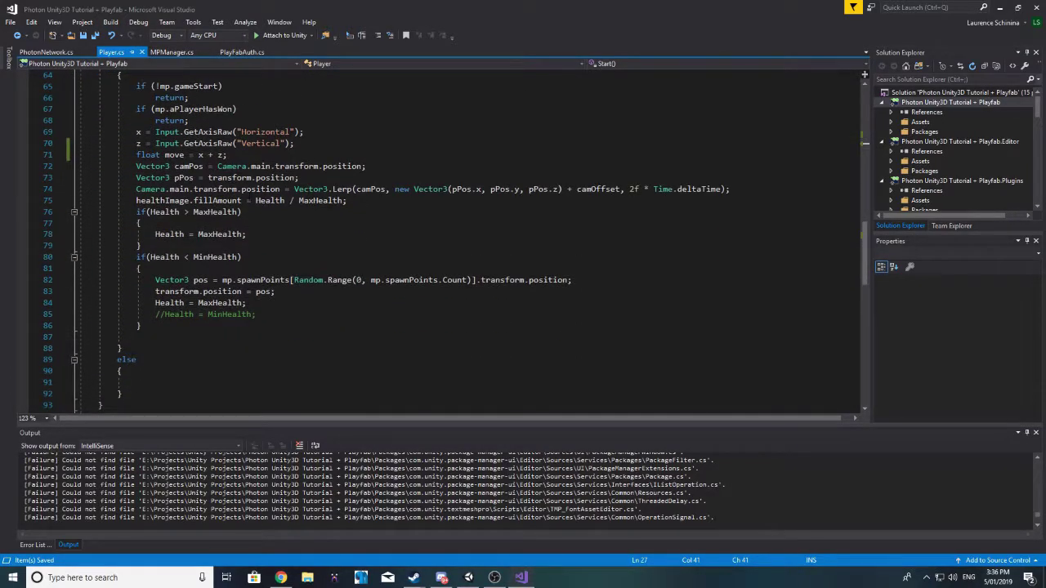
{"action": "left_click", "coordinate": [242, 155]}
Step: Add anim.SetFloat("hop", move); to Update, save Player.cs, and return to Unity
{"action": "key", "text": "Return"}
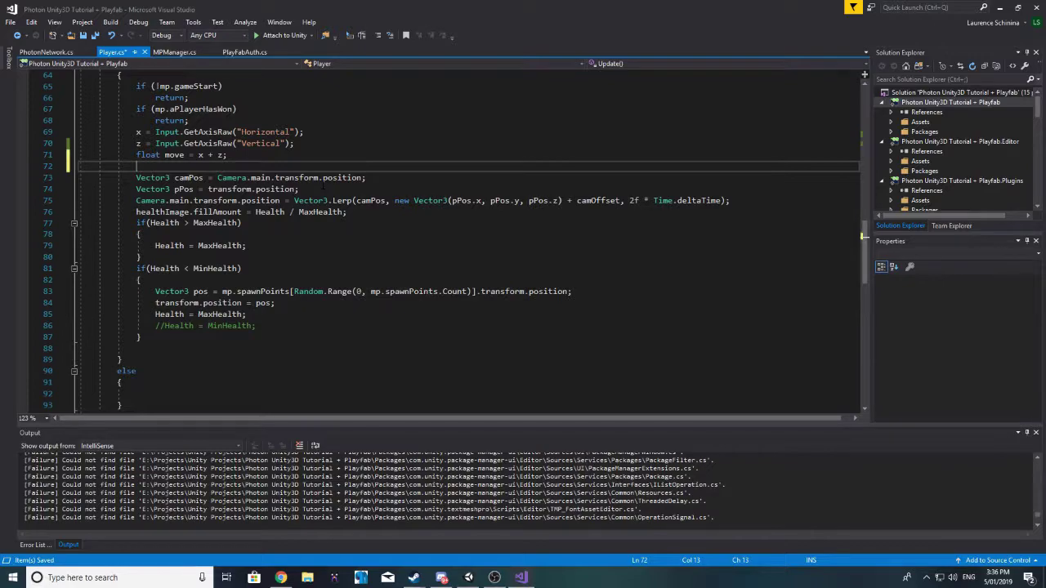
{"action": "type", "text": "anim.SetFloat("}
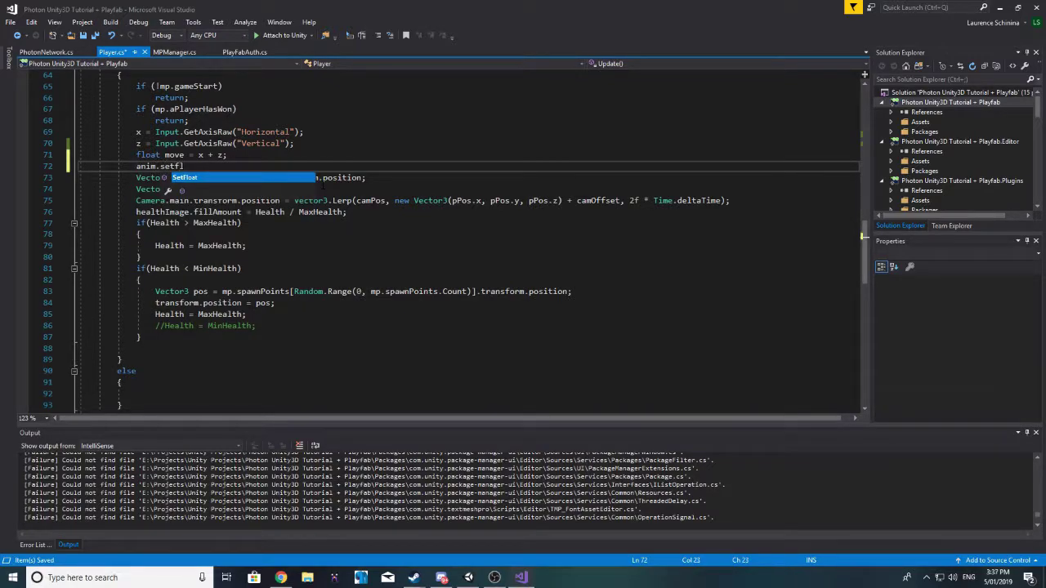
{"action": "type", "text": "\"hop"}
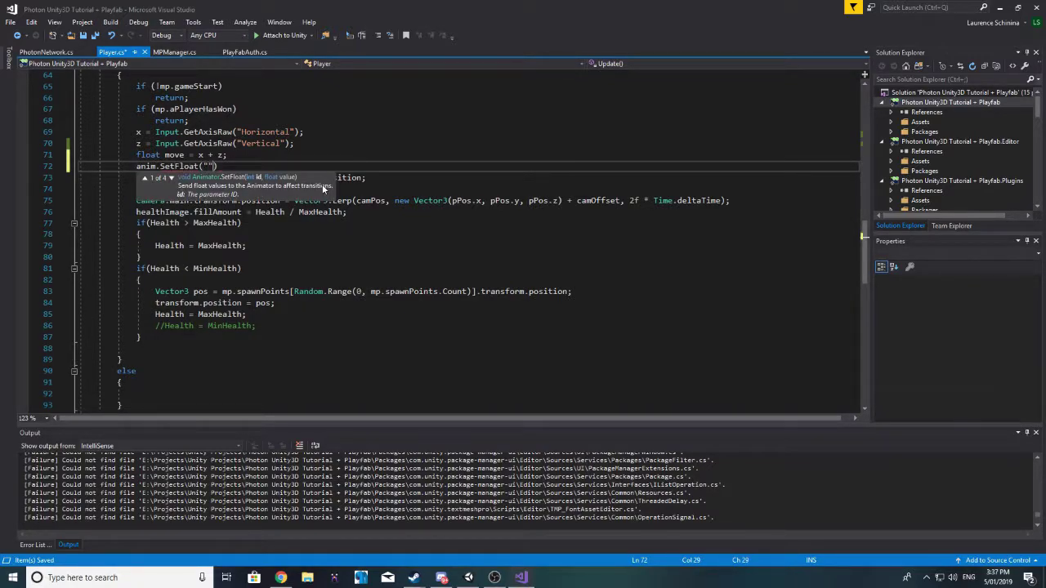
{"action": "type", "text": "\""}
{"action": "type", "text": ", move"}
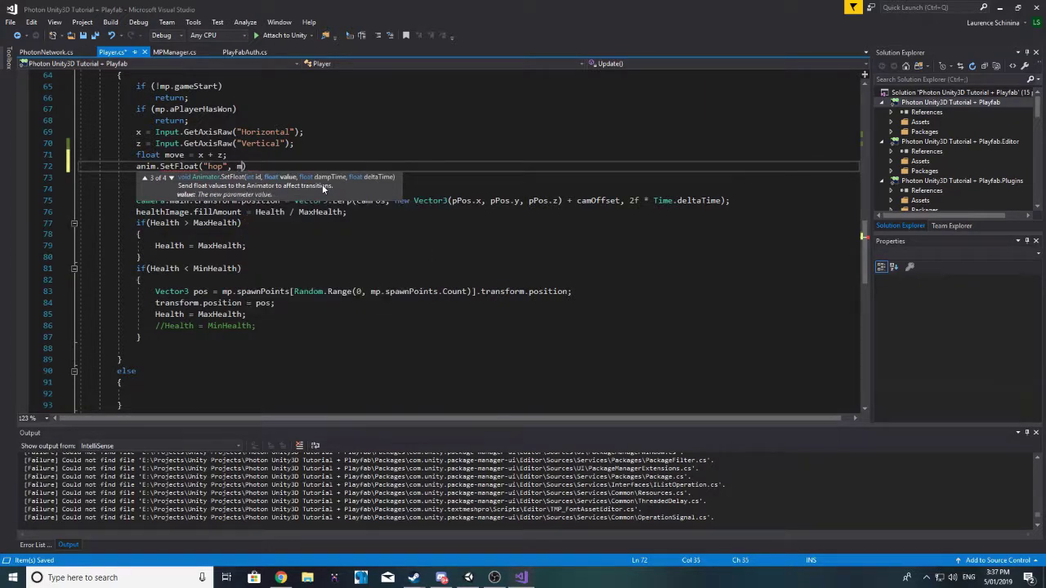
{"action": "type", "text": ");"}
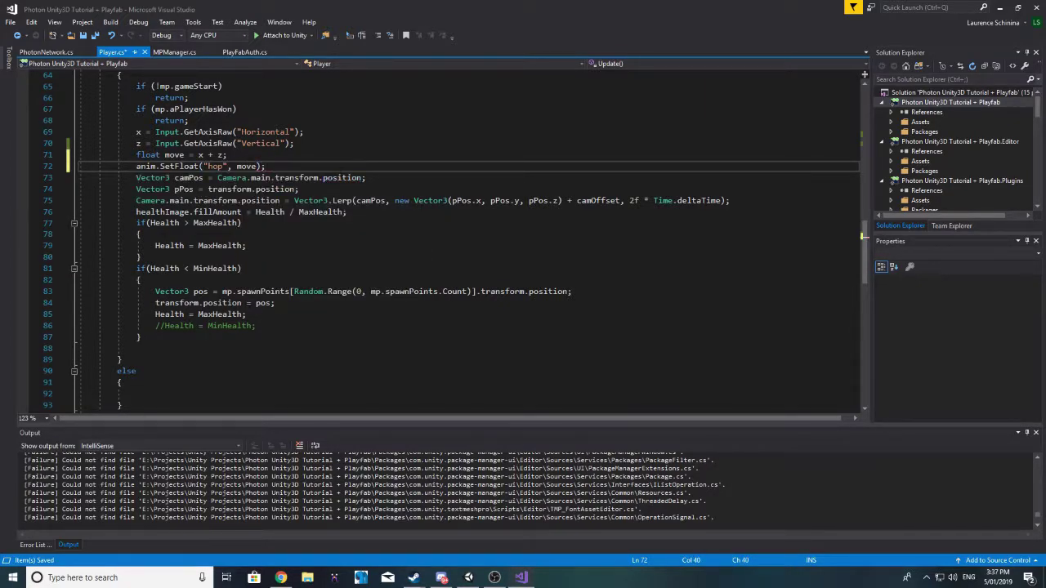
{"action": "key", "text": "ctrl+s"}
{"action": "key", "text": "alt+Tab"}
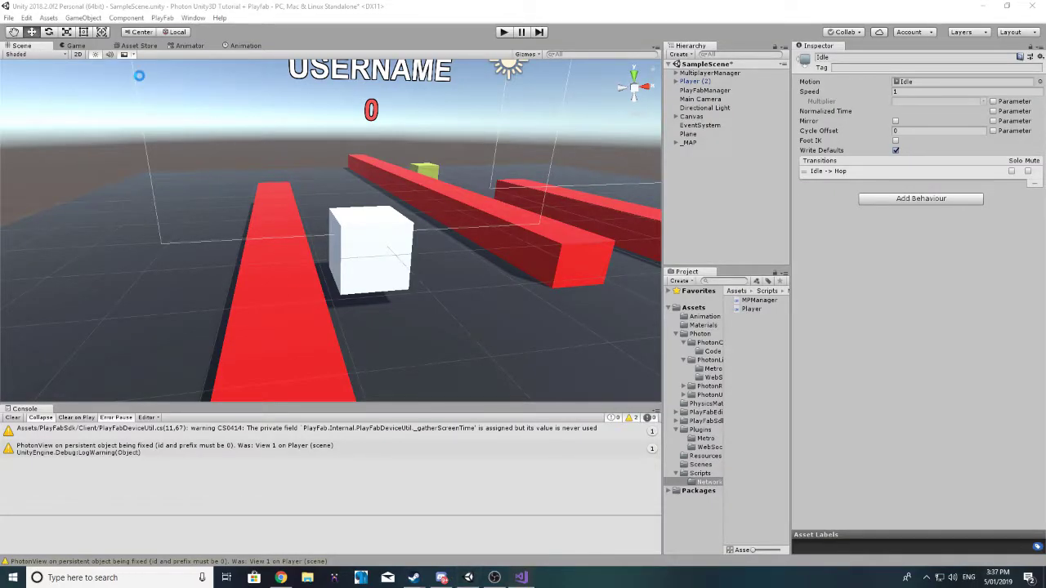
Step: Review the hop parameter in the Animator and the code in Visual Studio, then minimize Visual Studio
{"action": "left_click", "coordinate": [190, 45]}
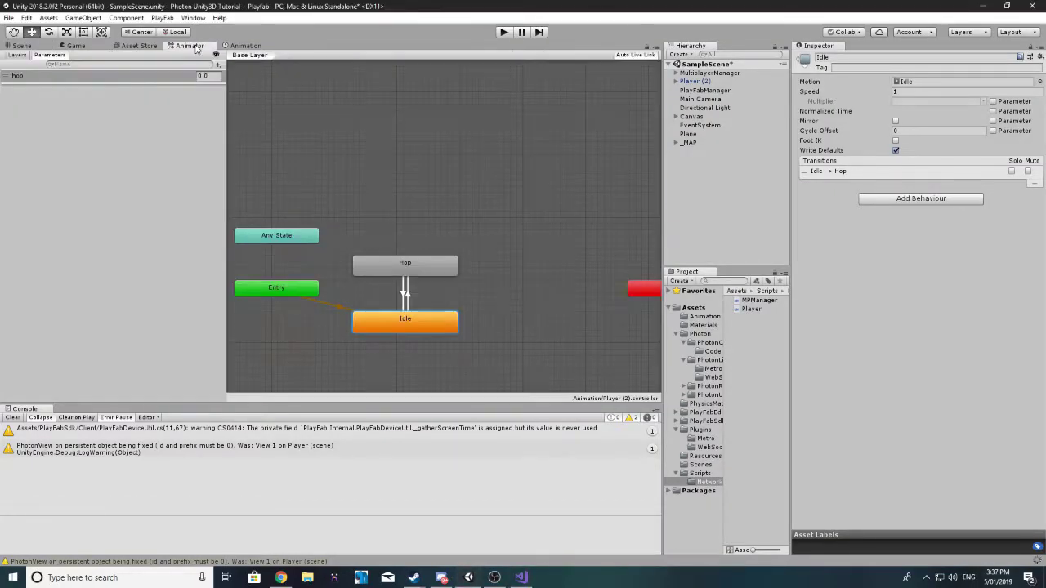
{"action": "left_click", "coordinate": [22, 46]}
{"action": "key", "text": "alt+Tab"}
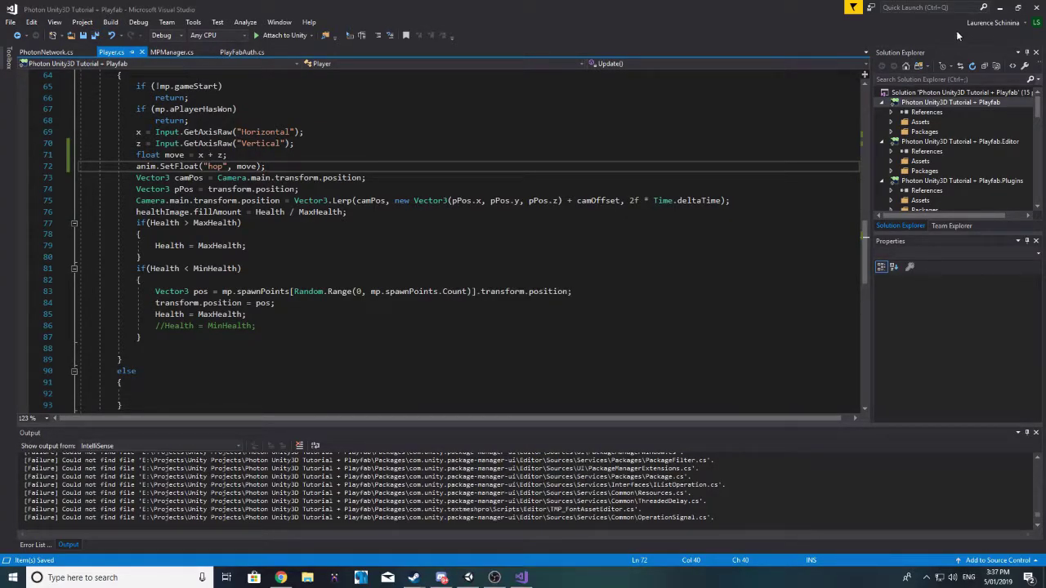
{"action": "left_click", "coordinate": [997, 6]}
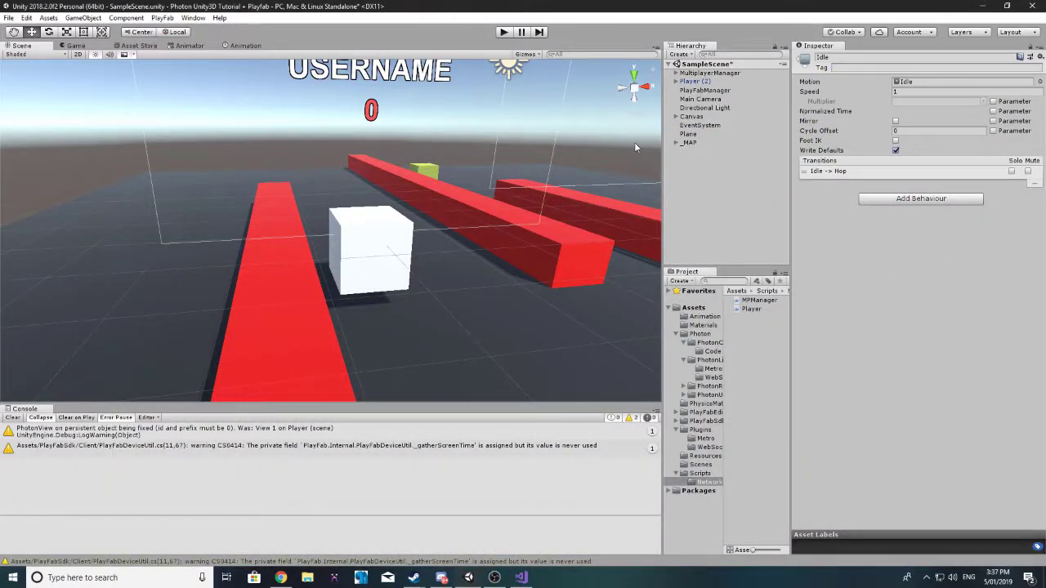
Step: Apply Player (2)'s changes to its prefab and deactivate Player (2)
{"action": "left_click", "coordinate": [694, 82]}
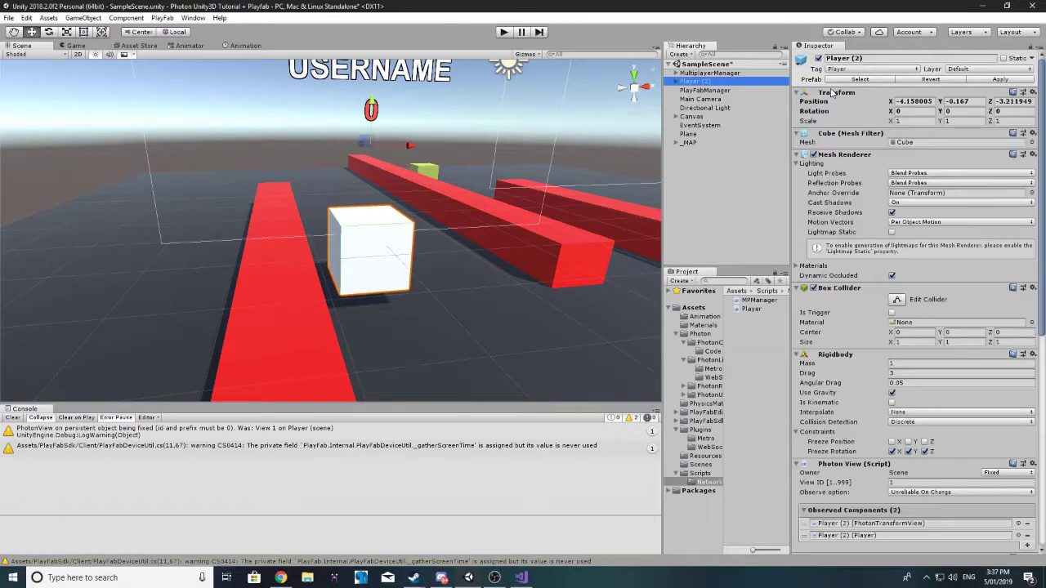
{"action": "scroll", "coordinate": [876, 248], "scroll_direction": "down", "scroll_amount": 10}
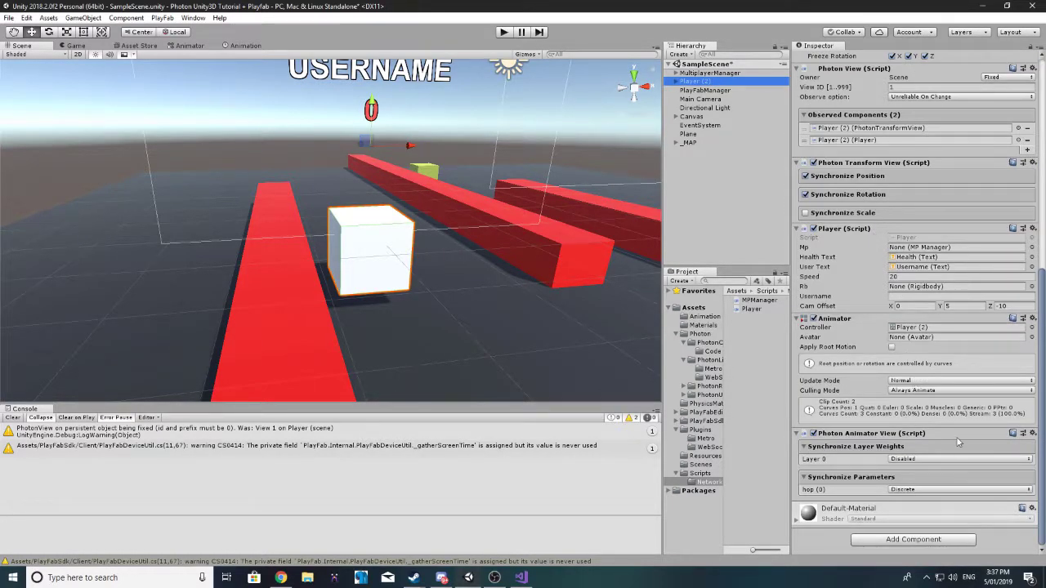
{"action": "scroll", "coordinate": [938, 344], "scroll_direction": "up", "scroll_amount": 10}
{"action": "left_click", "coordinate": [808, 49]}
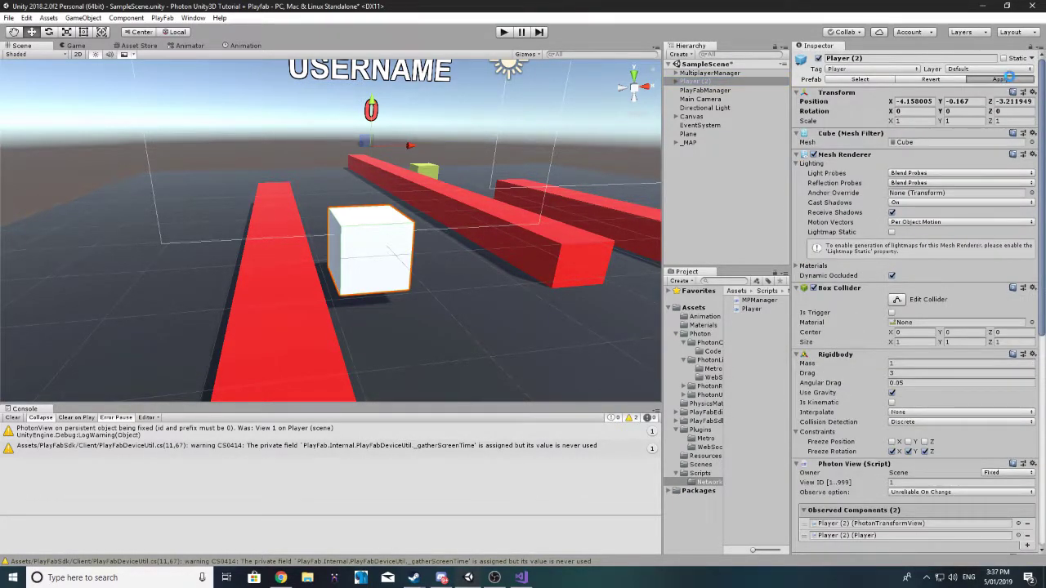
{"action": "left_click", "coordinate": [819, 58]}
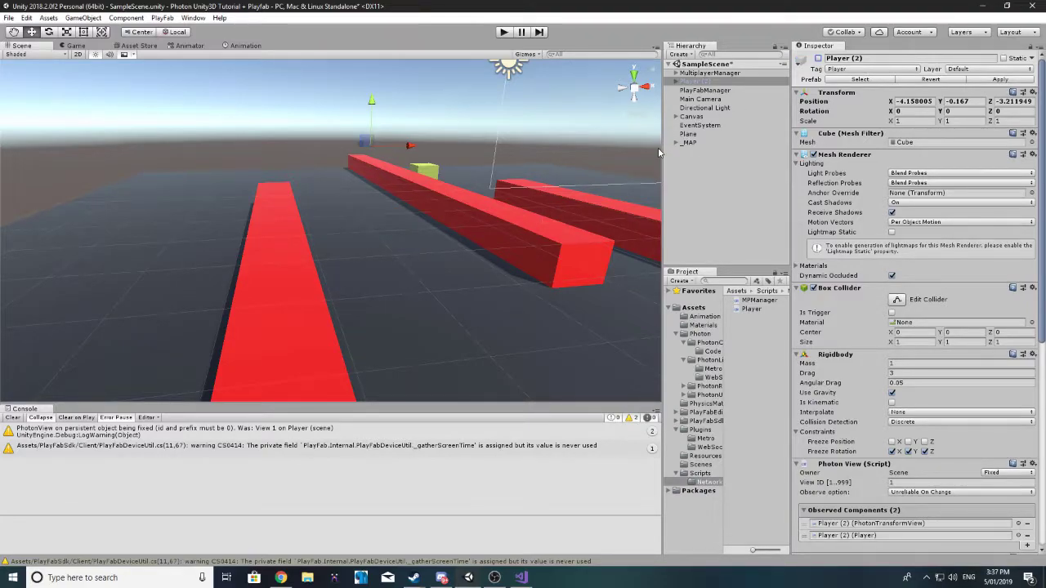
{"action": "left_click_drag", "start_coordinate": [664, 150], "coordinate": [768, 150]}
Step: Save the scene, run Build And Run, and launch the first built game
{"action": "left_click", "coordinate": [8, 17]}
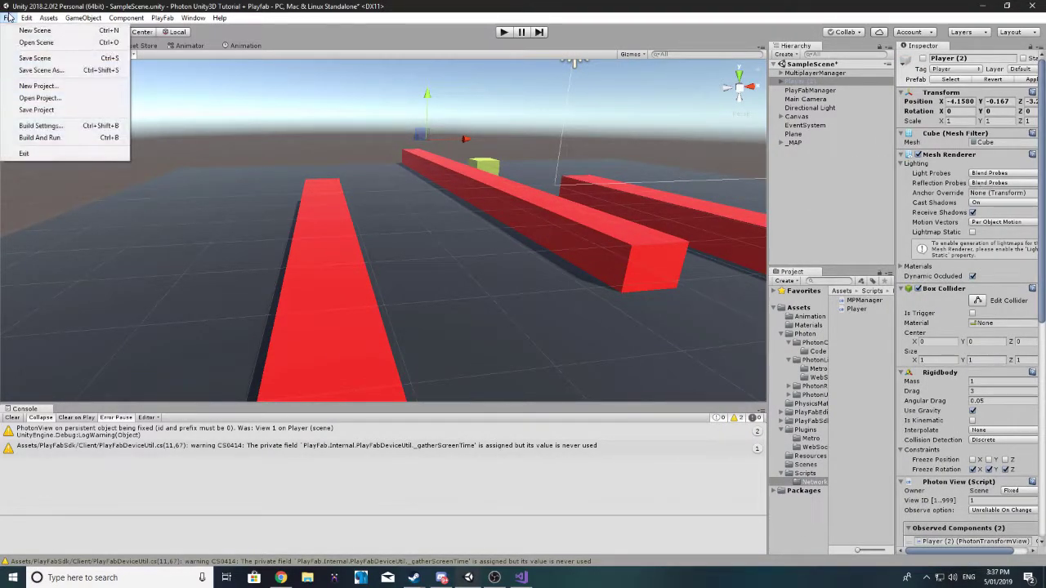
{"action": "left_click", "coordinate": [17, 57]}
{"action": "left_click", "coordinate": [9, 17]}
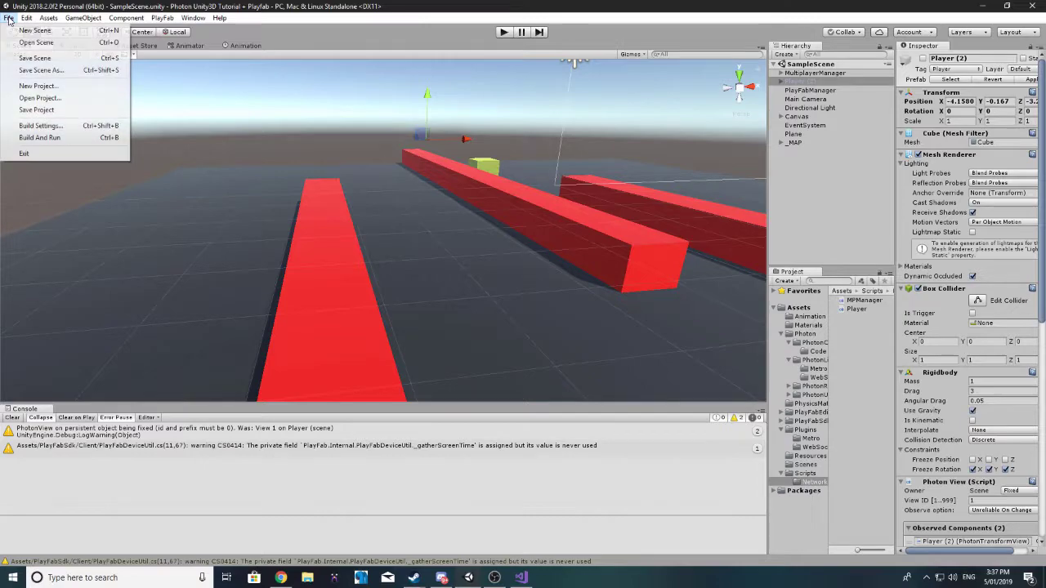
{"action": "left_click", "coordinate": [55, 139]}
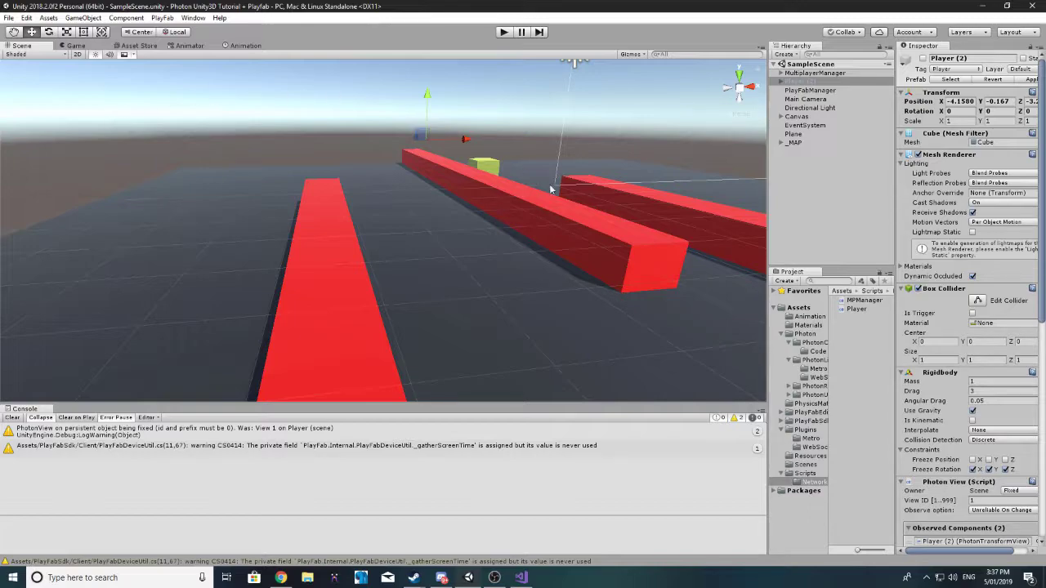
{"action": "key", "text": "ctrl+b"}
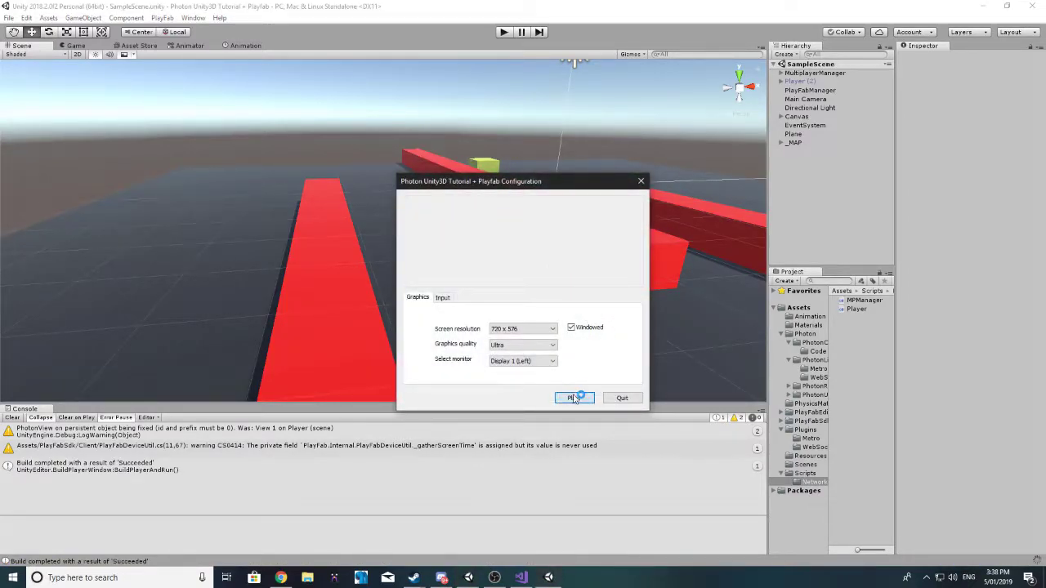
{"action": "left_click", "coordinate": [575, 395]}
Step: Launch a second game instance and place the two windows side by side
{"action": "left_click_drag", "start_coordinate": [507, 133], "coordinate": [248, 136]}
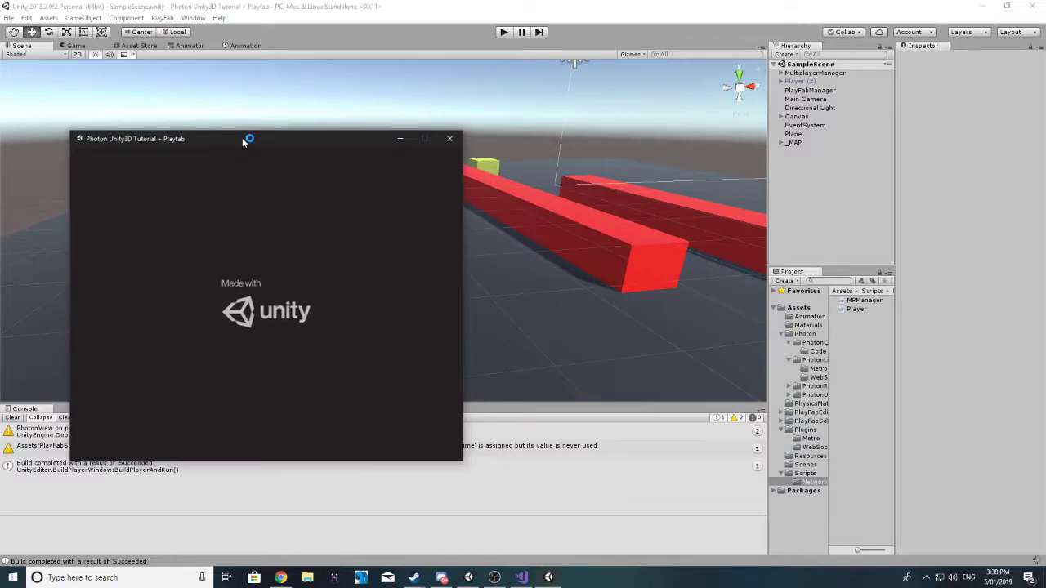
{"action": "left_click", "coordinate": [549, 578]}
{"action": "right_click", "coordinate": [548, 577]}
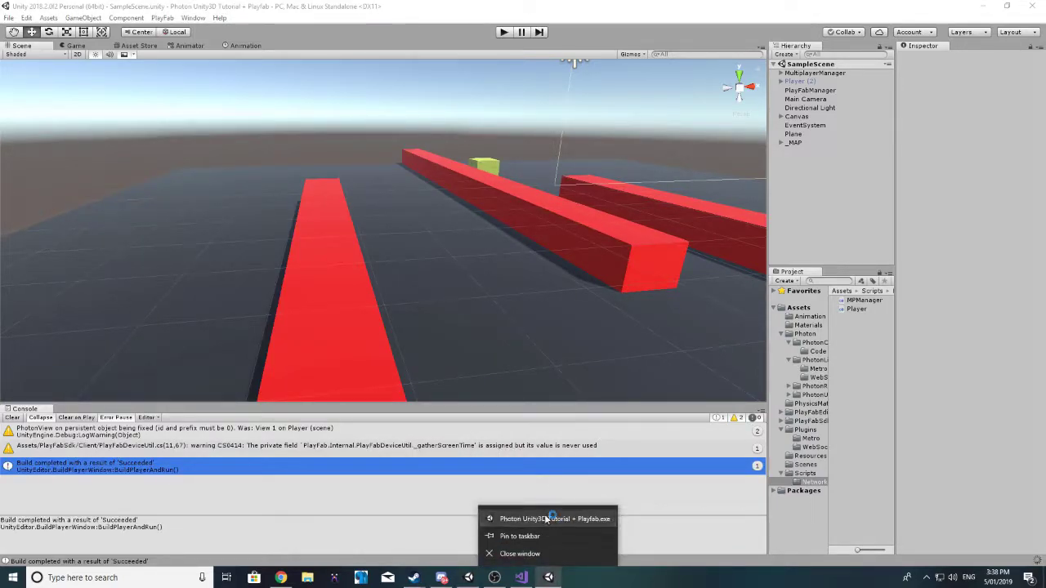
{"action": "left_click", "coordinate": [544, 516]}
{"action": "left_click", "coordinate": [572, 396]}
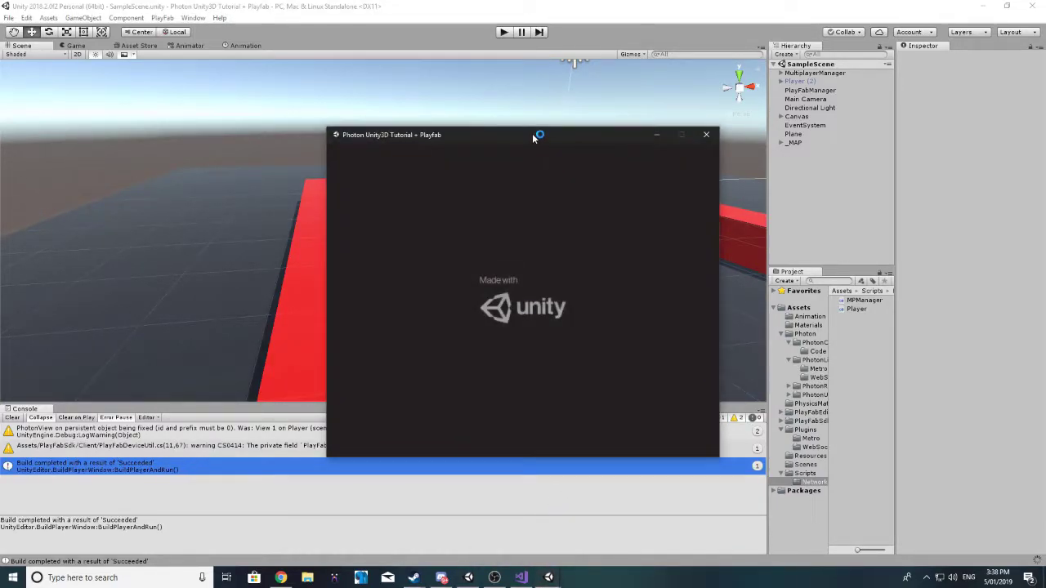
{"action": "left_click_drag", "start_coordinate": [532, 133], "coordinate": [880, 153]}
{"action": "left_click", "coordinate": [548, 578]}
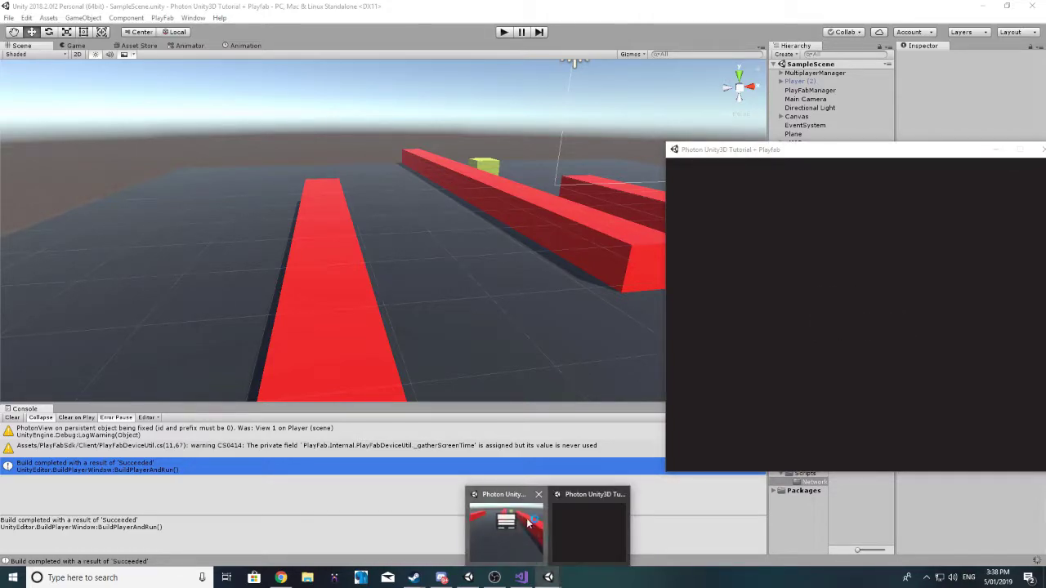
{"action": "left_click", "coordinate": [525, 508]}
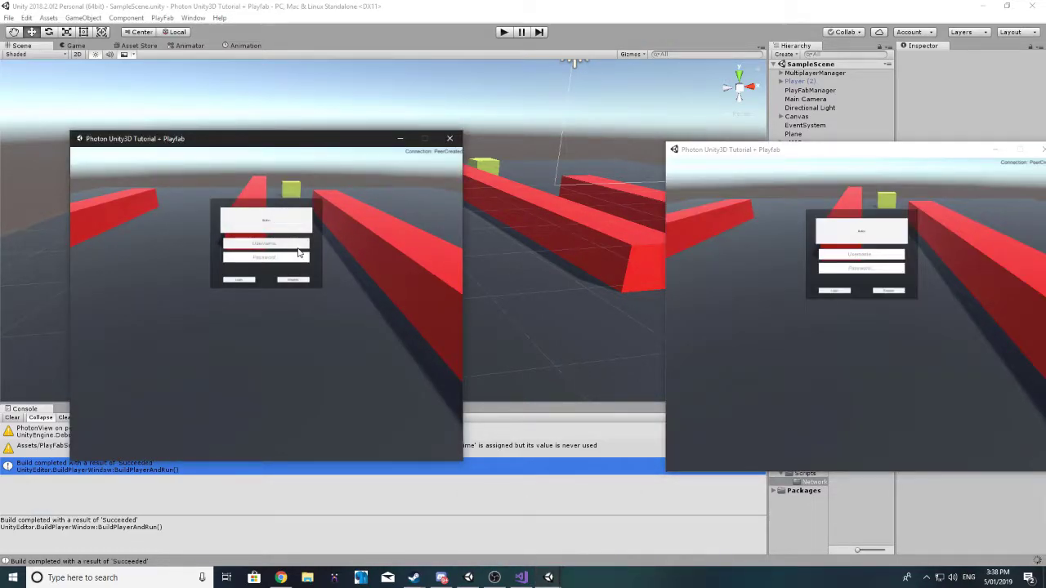
Step: Log both game windows into test accounts and choose Join Or Create in the left one
{"action": "type", "text": "Test"}
{"action": "left_click", "coordinate": [285, 262]}
{"action": "type", "text": "123"}
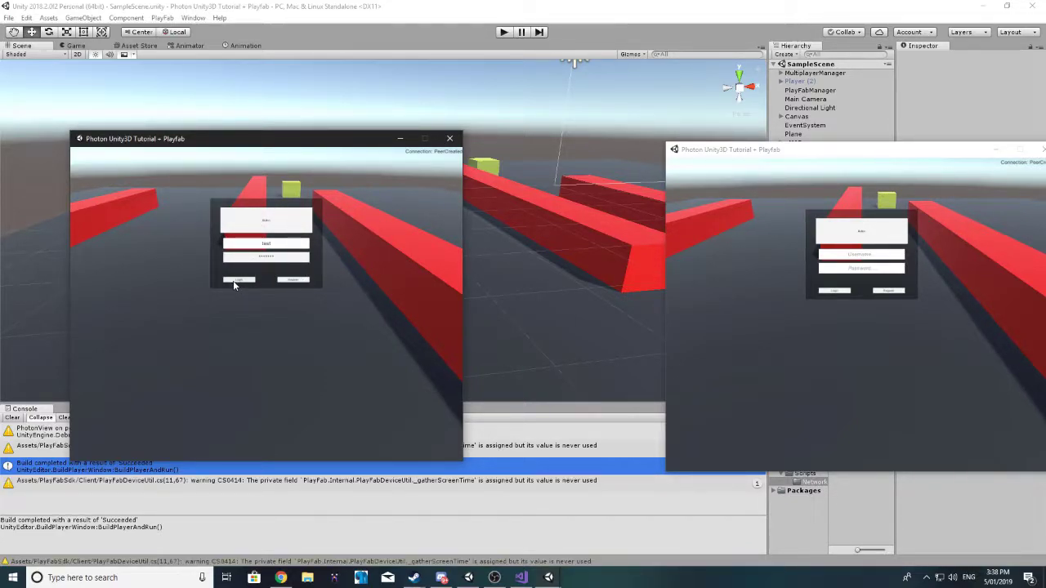
{"action": "left_click", "coordinate": [846, 262]}
{"action": "type", "text": "test123"}
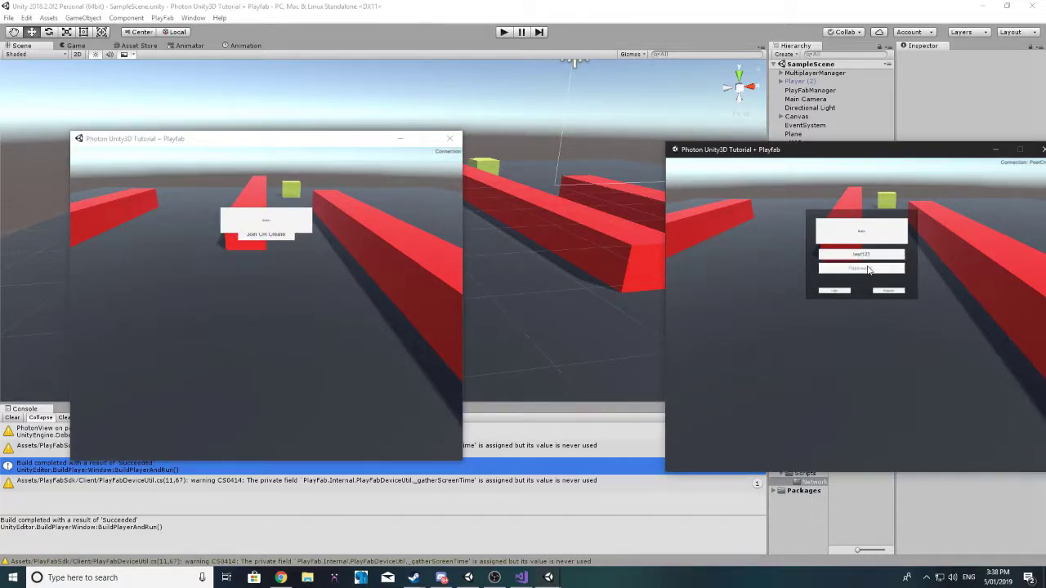
{"action": "left_click", "coordinate": [868, 269]}
{"action": "type", "text": "te"}
{"action": "left_click", "coordinate": [834, 291]}
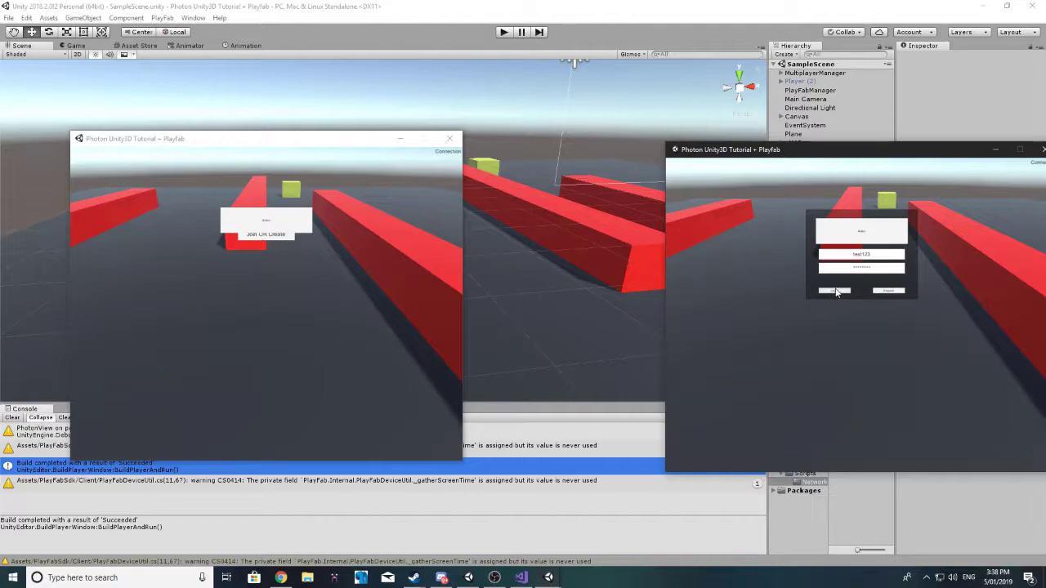
{"action": "left_click", "coordinate": [273, 237]}
Step: Join the room from the right window and shoot the other player from both builds
{"action": "left_click", "coordinate": [850, 249]}
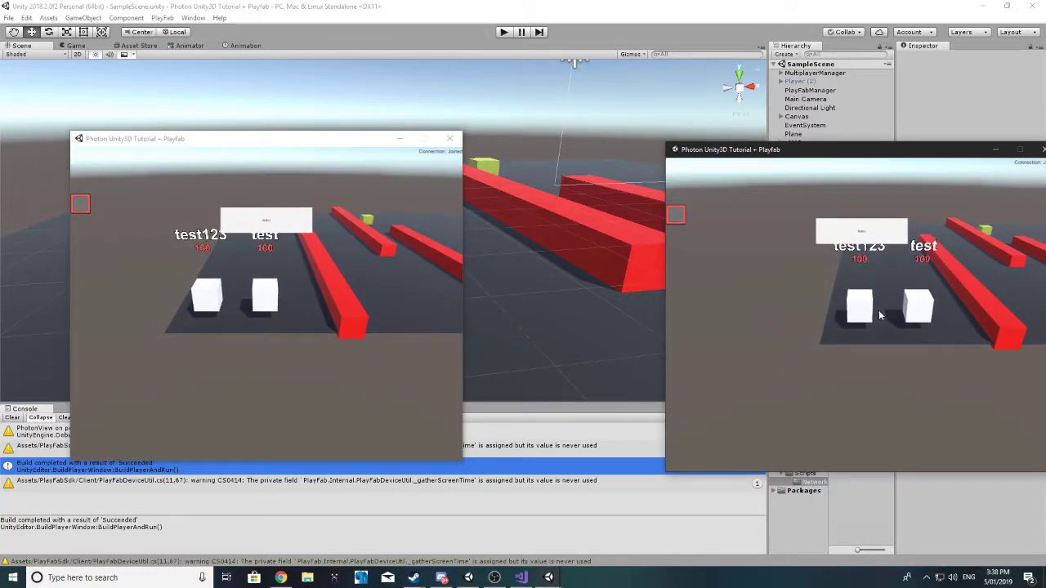
{"action": "left_click", "coordinate": [879, 312]}
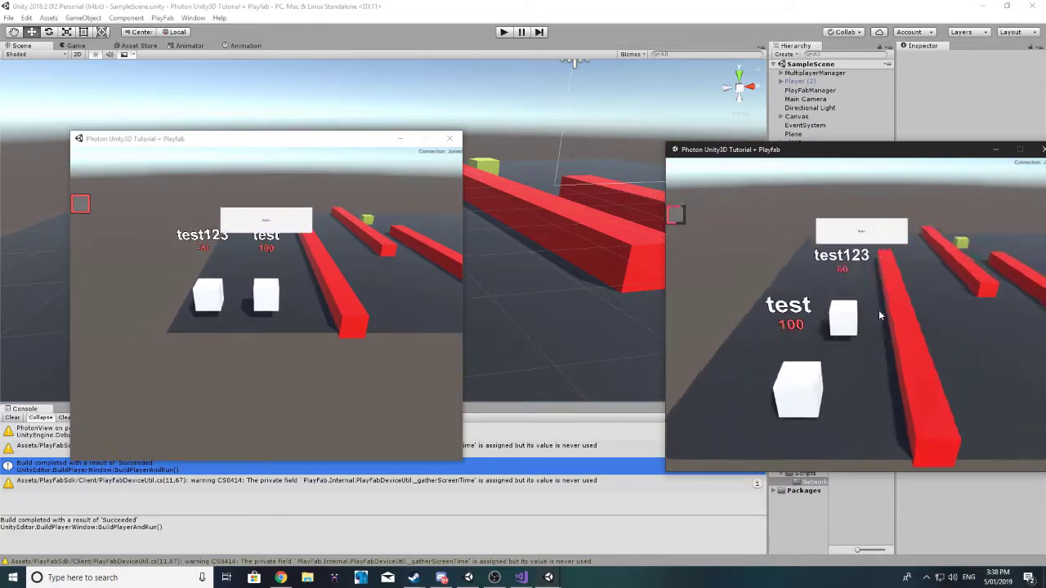
{"action": "left_click", "coordinate": [868, 321]}
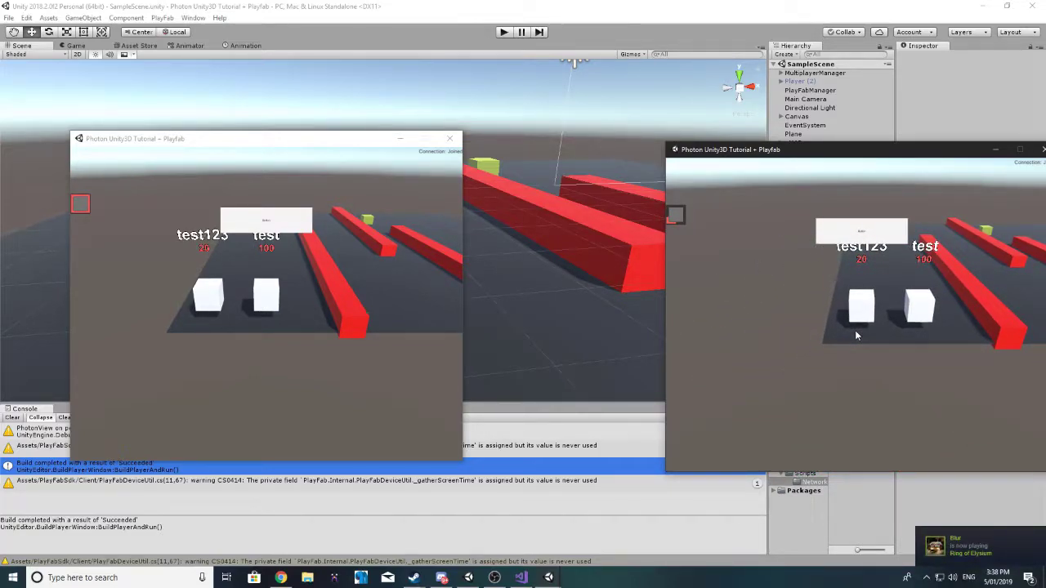
{"action": "left_click", "coordinate": [365, 325]}
{"action": "left_click", "coordinate": [366, 324]}
Step: Move both players back and forth with W and S to check sync, then close the second build
{"action": "key", "text": "w"}
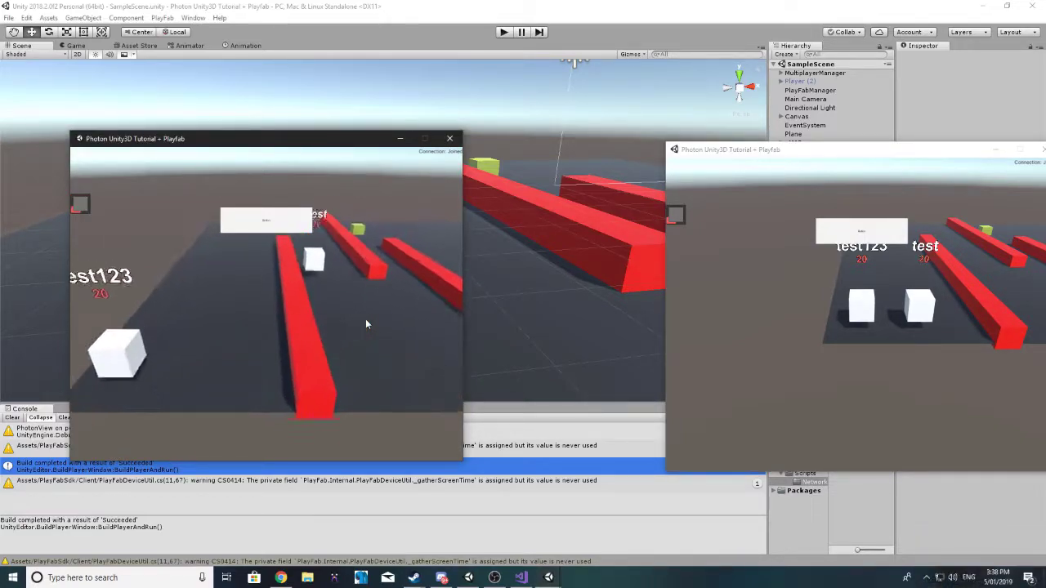
{"action": "key", "text": "s"}
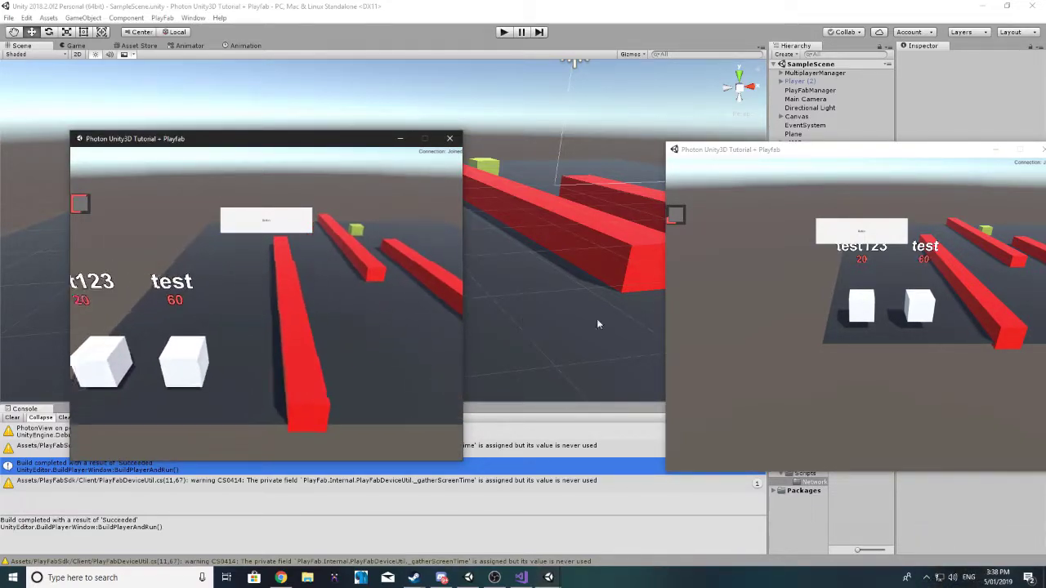
{"action": "left_click", "coordinate": [856, 325]}
{"action": "key", "text": "w"}
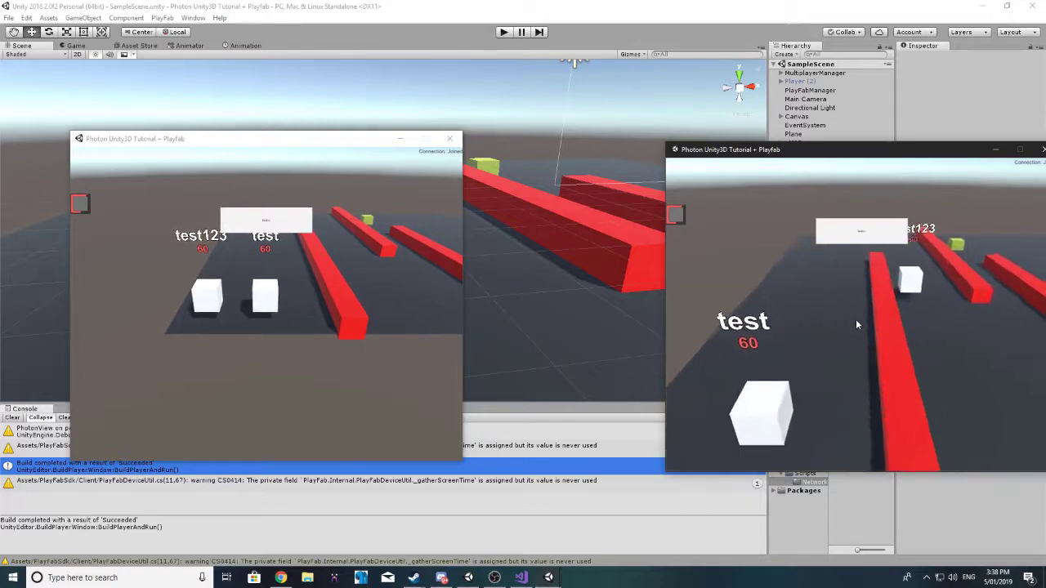
{"action": "key", "text": "s"}
{"action": "left_click_drag", "start_coordinate": [884, 150], "coordinate": [771, 135]}
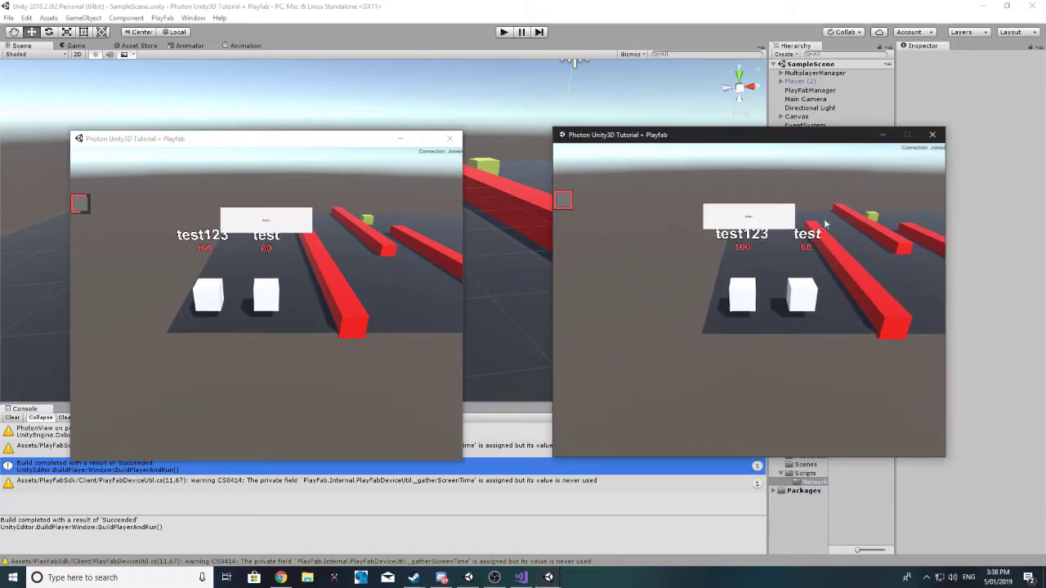
{"action": "key", "text": "w"}
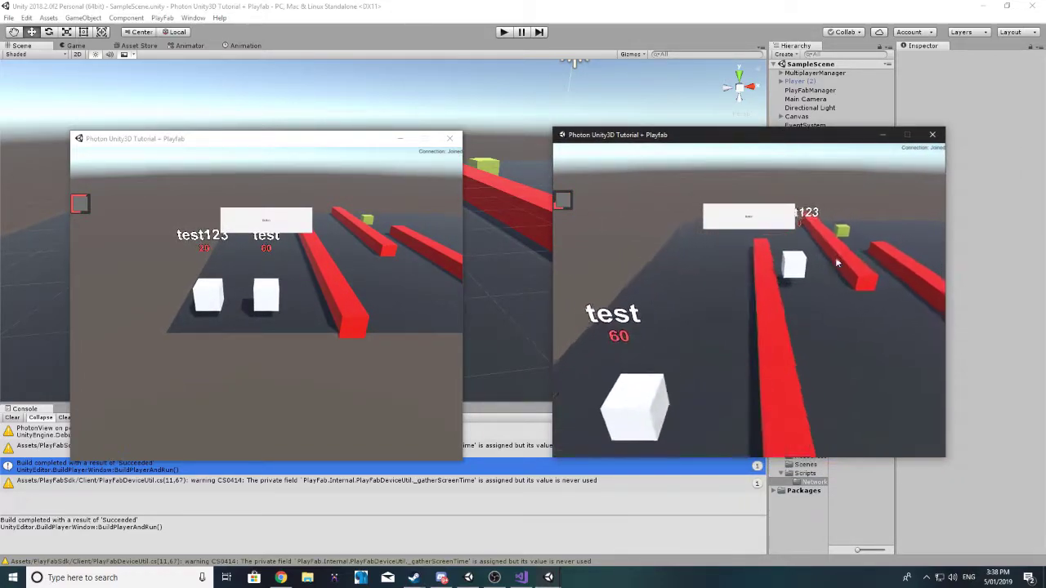
{"action": "key", "text": "s"}
{"action": "key", "text": "w"}
{"action": "key", "text": "s"}
{"action": "key", "text": "s"}
{"action": "key", "text": "w"}
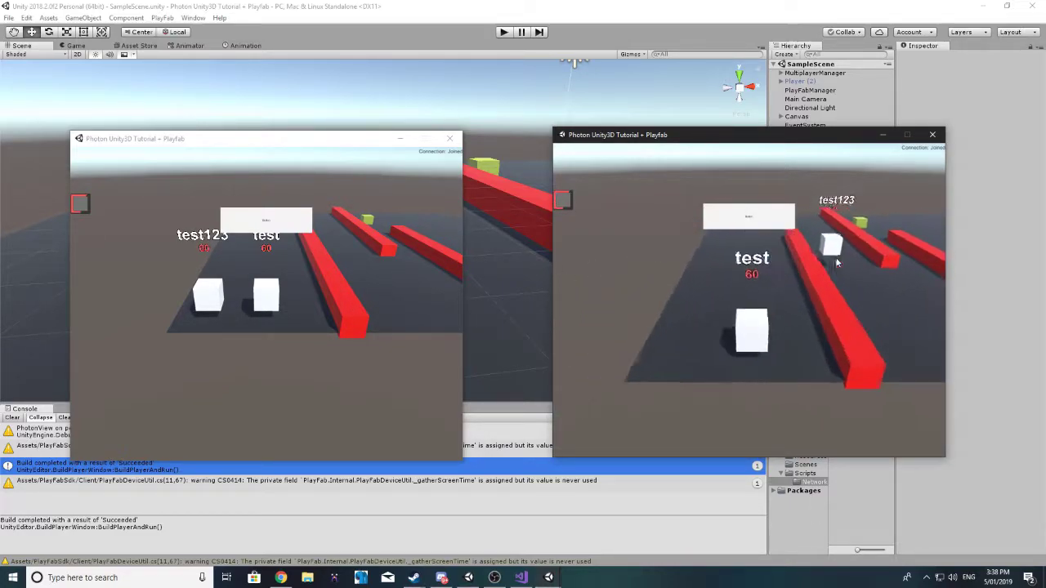
{"action": "key", "text": "s"}
{"action": "key", "text": "w"}
{"action": "key", "text": "s"}
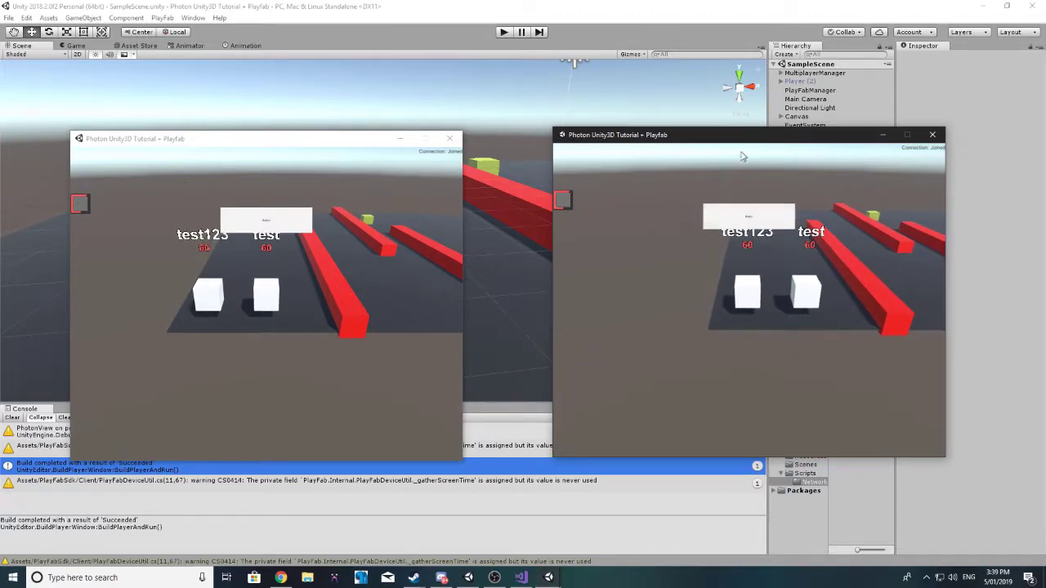
{"action": "left_click", "coordinate": [931, 135]}
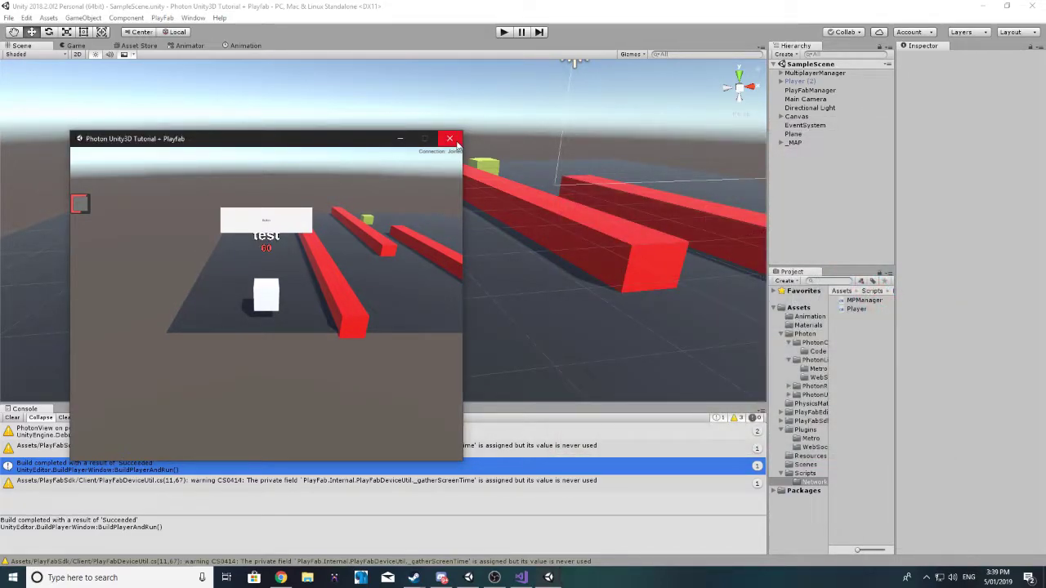
Step: Close the remaining build, select Player (2), widen the Inspector, and dock the Animation panel below the Scene view
{"action": "left_click", "coordinate": [449, 139]}
{"action": "left_click", "coordinate": [800, 98]}
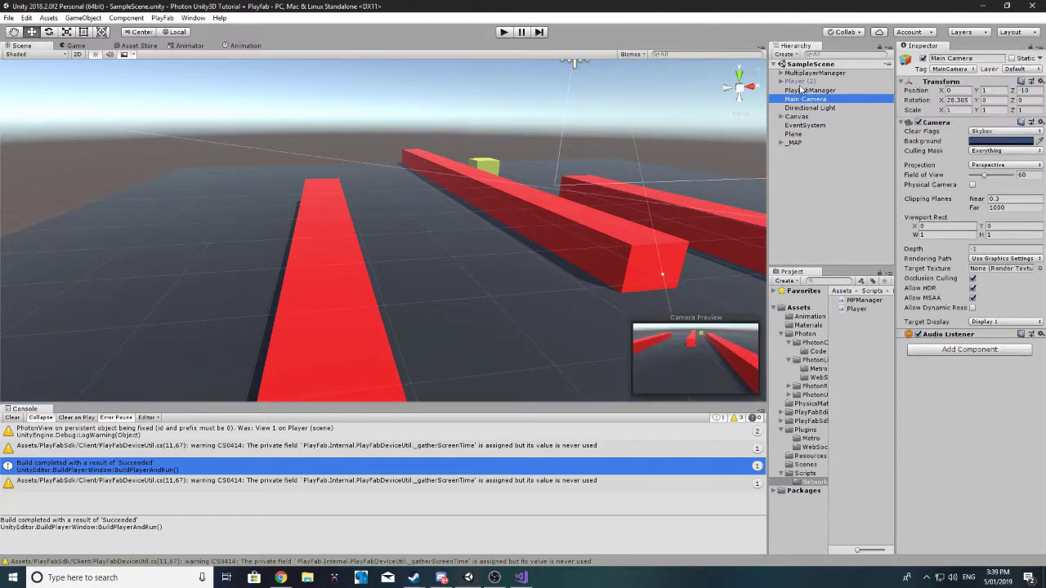
{"action": "left_click", "coordinate": [800, 81]}
{"action": "scroll", "coordinate": [963, 196], "scroll_direction": "down", "scroll_amount": 5}
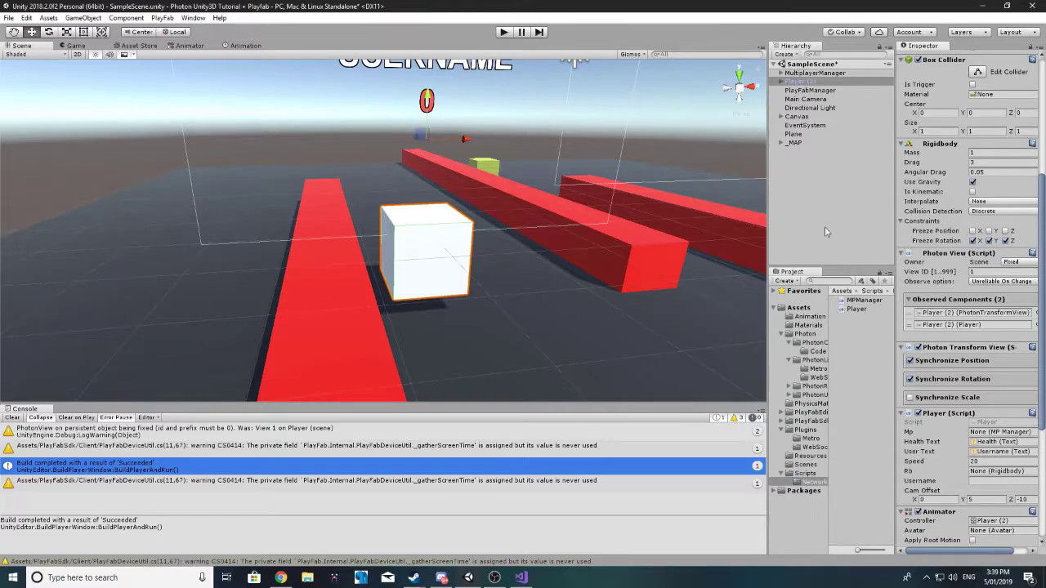
{"action": "scroll", "coordinate": [534, 202], "scroll_direction": "down", "scroll_amount": 4}
{"action": "scroll", "coordinate": [523, 204], "scroll_direction": "up", "scroll_amount": 2}
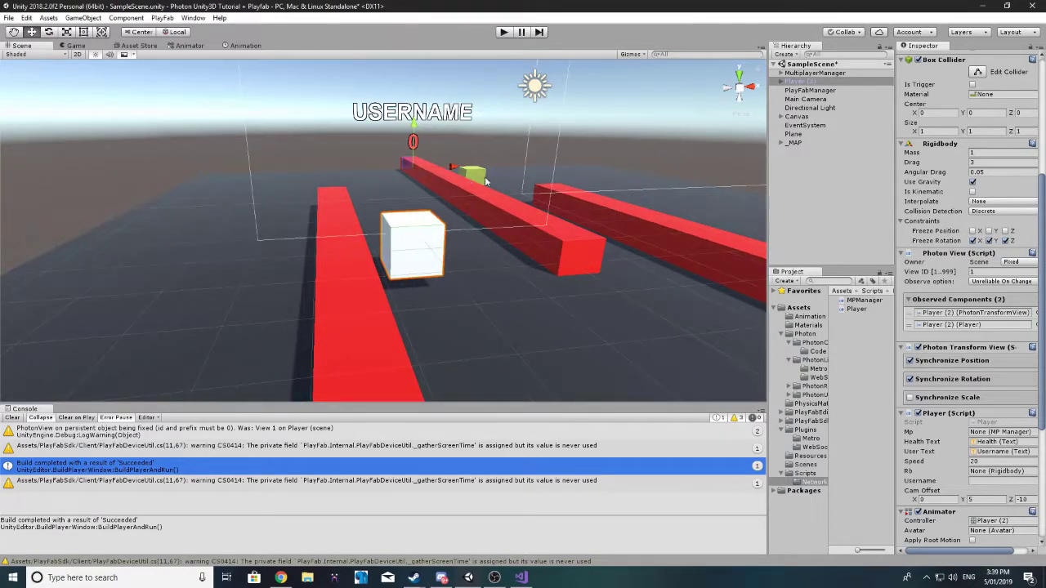
{"action": "scroll", "coordinate": [942, 239], "scroll_direction": "down", "scroll_amount": 5}
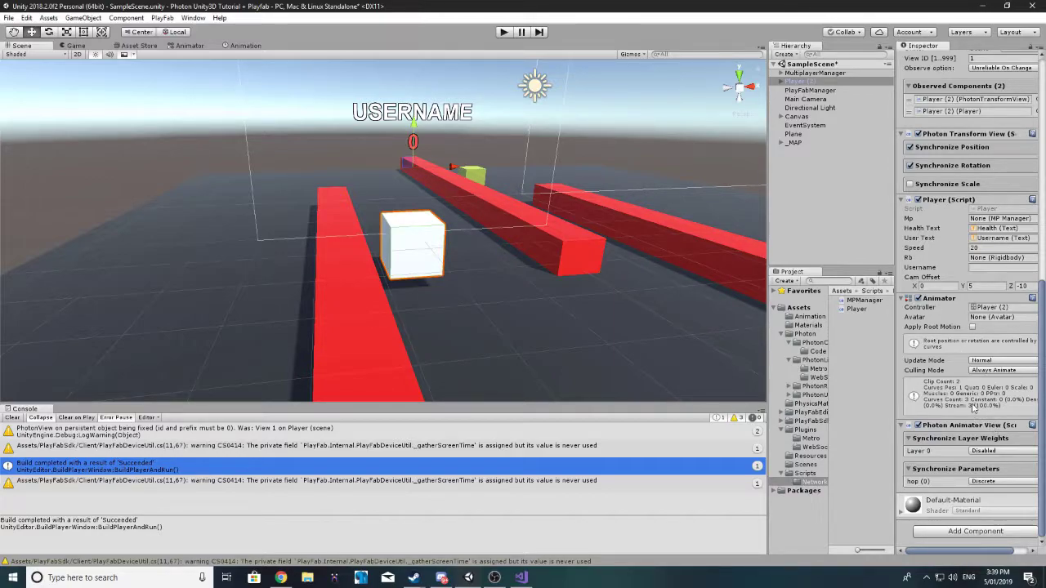
{"action": "scroll", "coordinate": [972, 409], "scroll_direction": "up", "scroll_amount": 8}
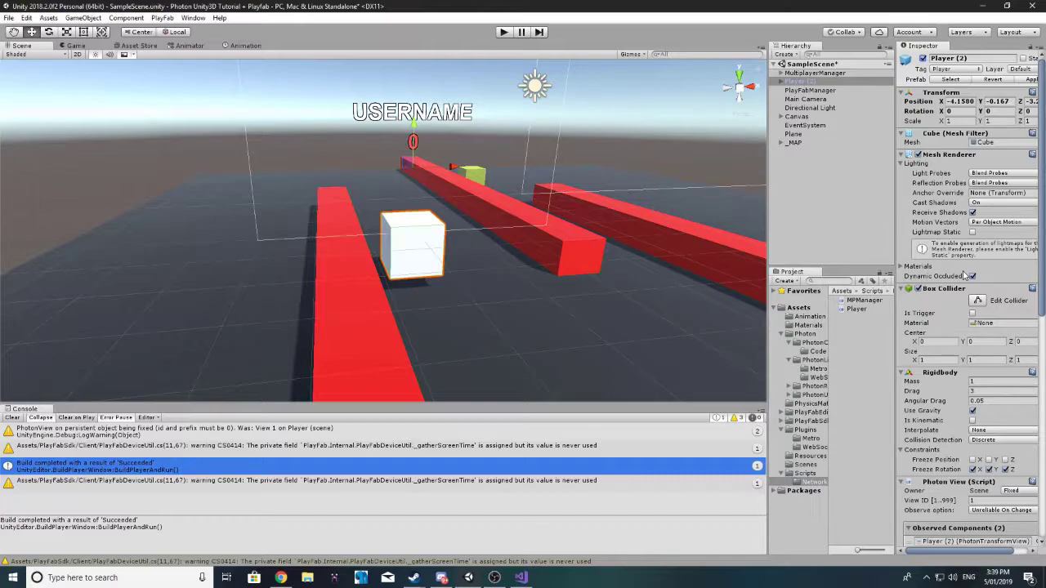
{"action": "left_click_drag", "start_coordinate": [893, 186], "coordinate": [778, 169]}
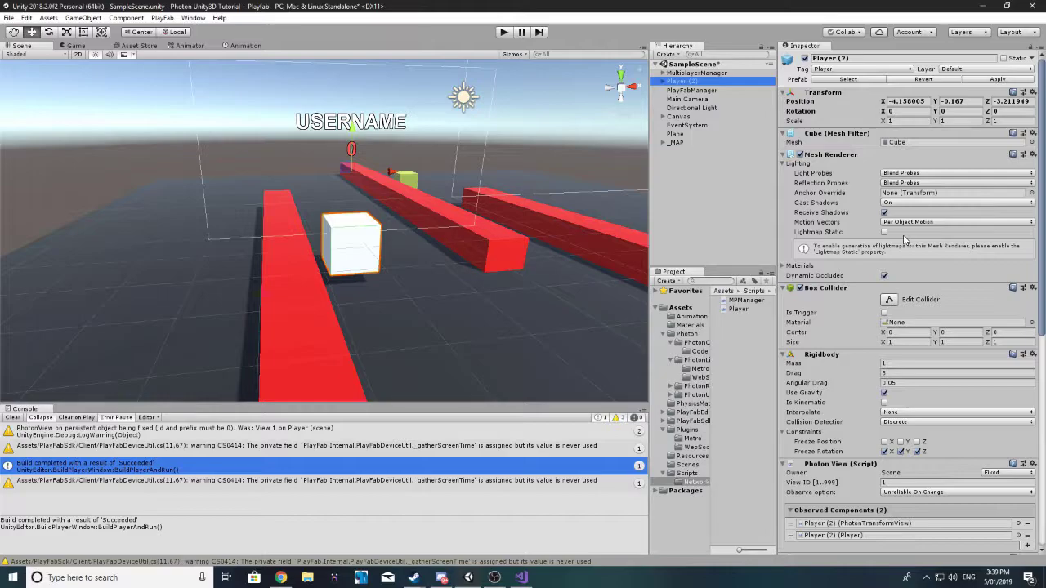
{"action": "left_click_drag", "start_coordinate": [243, 46], "coordinate": [225, 373]}
Step: Switch to the Hop clip and delete its position keyframes
{"action": "left_click", "coordinate": [43, 306]}
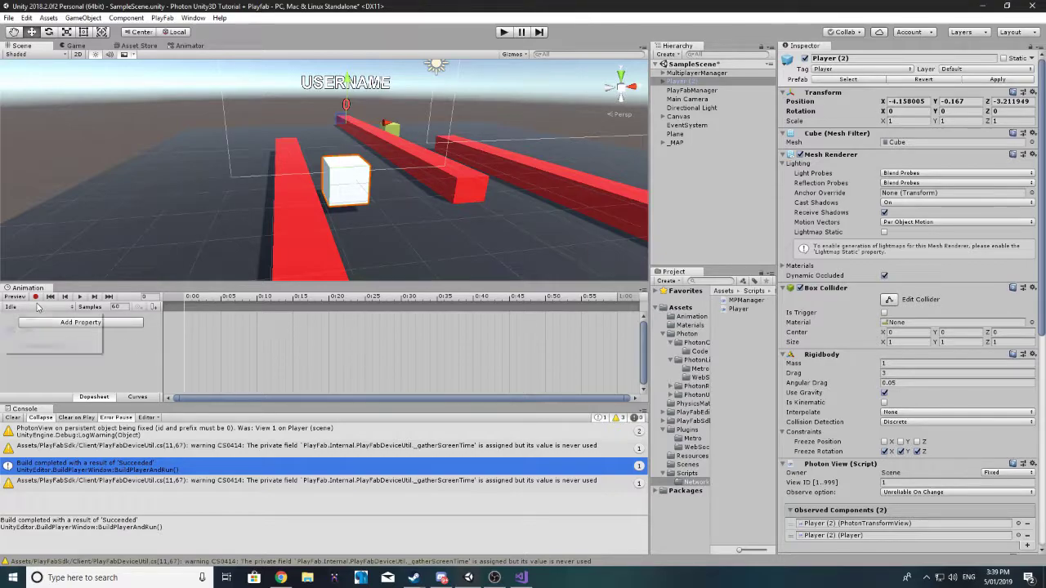
{"action": "left_click", "coordinate": [40, 316]}
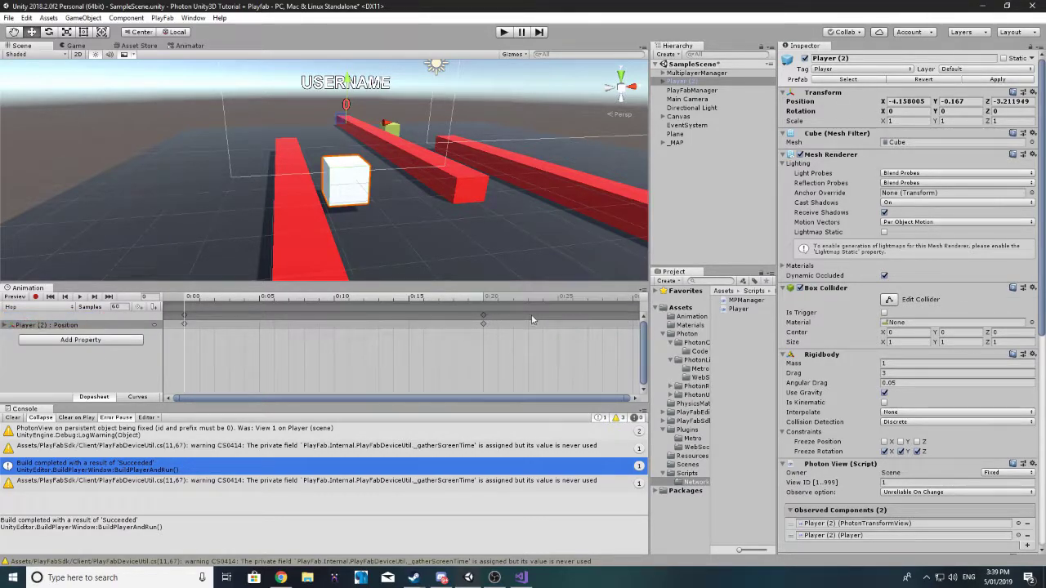
{"action": "left_click_drag", "start_coordinate": [483, 315], "coordinate": [314, 311]}
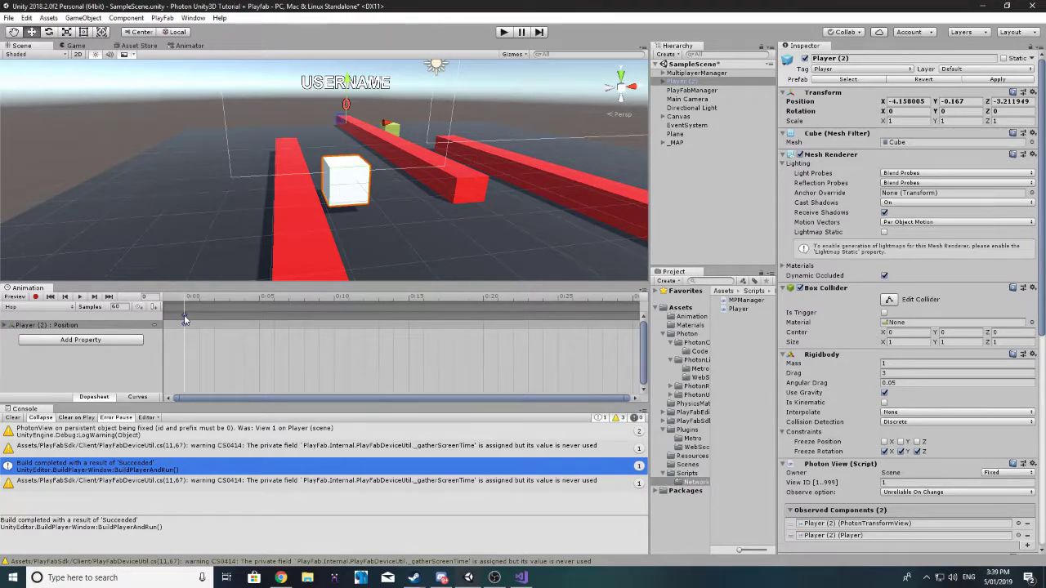
{"action": "key", "text": "Delete"}
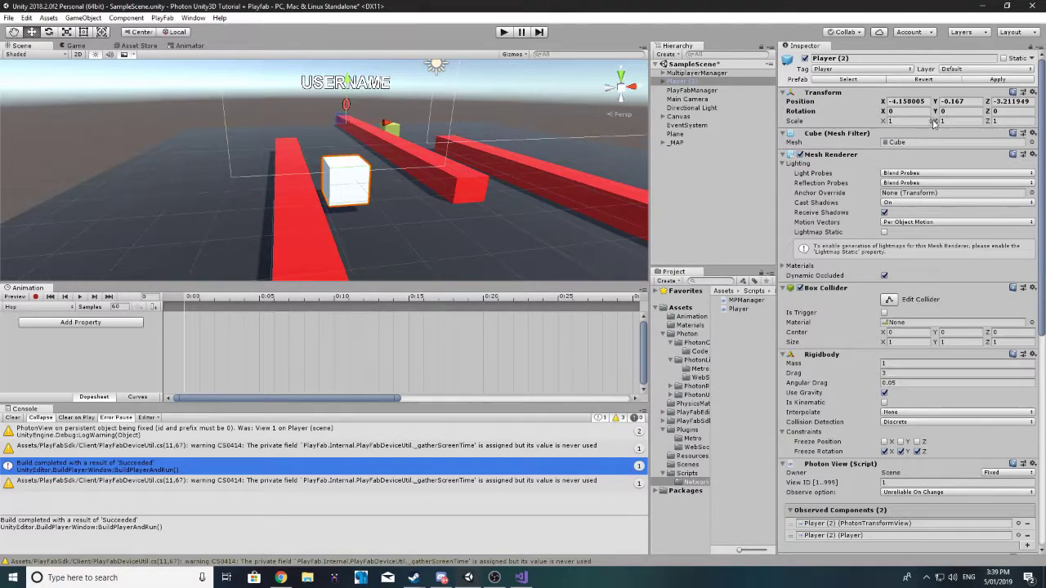
Step: Start recording and key the cube's starting Y scale at 1
{"action": "left_click_drag", "start_coordinate": [934, 123], "coordinate": [946, 122]}
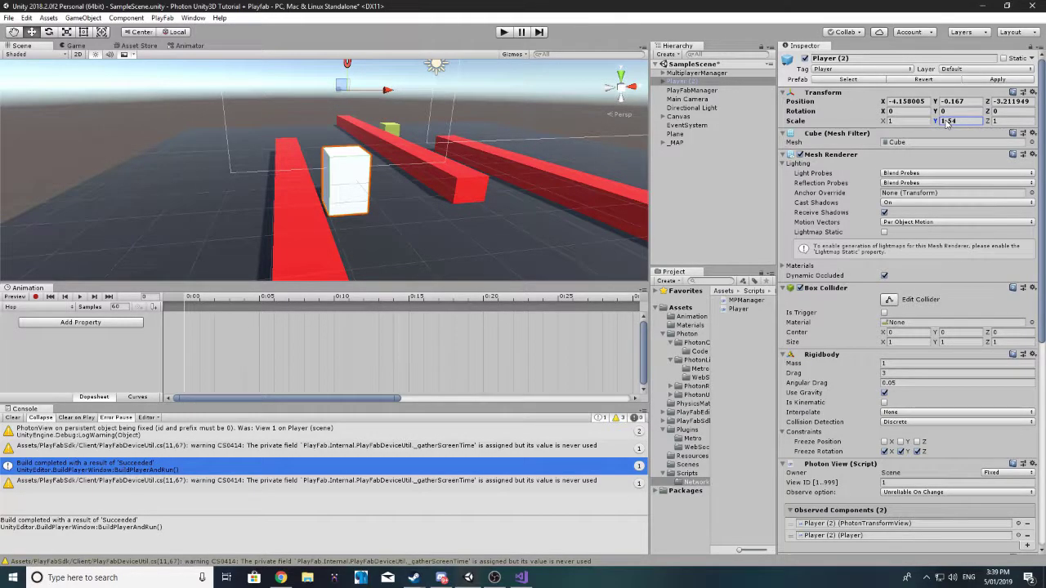
{"action": "type", "text": "1"}
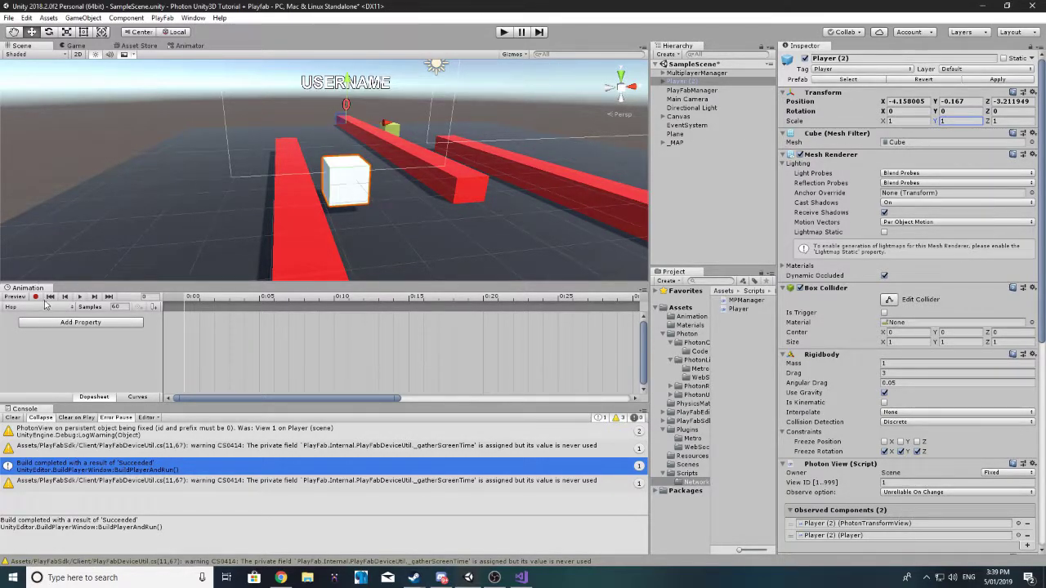
{"action": "left_click", "coordinate": [35, 297]}
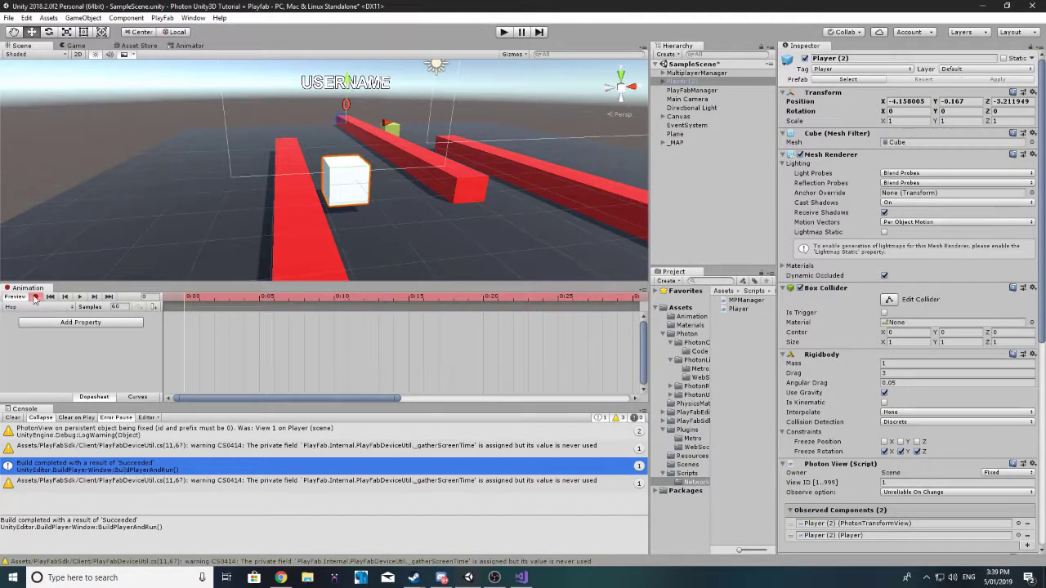
{"action": "left_click", "coordinate": [940, 121]}
{"action": "left_click_drag", "start_coordinate": [940, 122], "coordinate": [942, 123]}
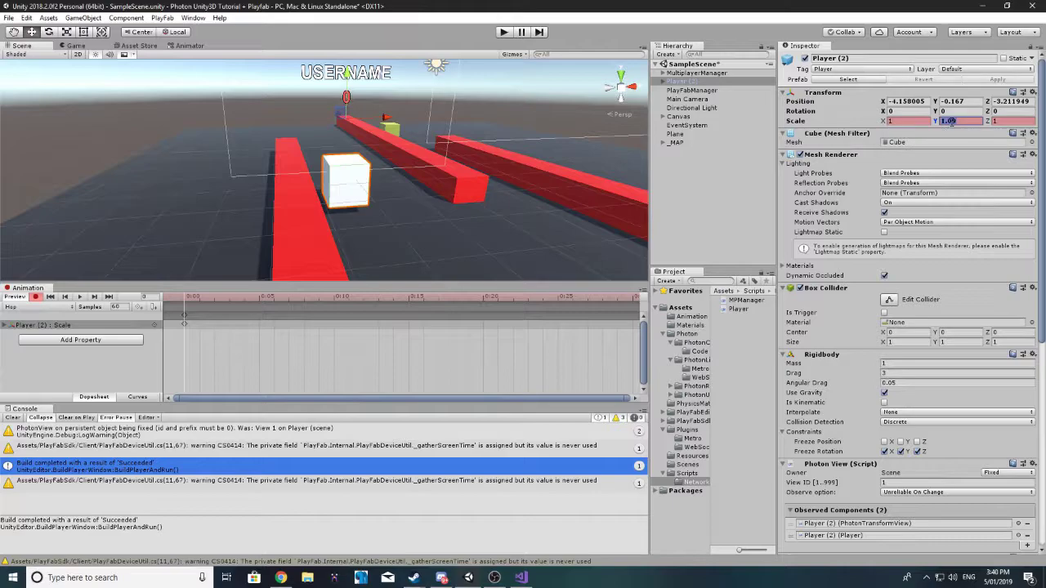
{"action": "type", "text": "1"}
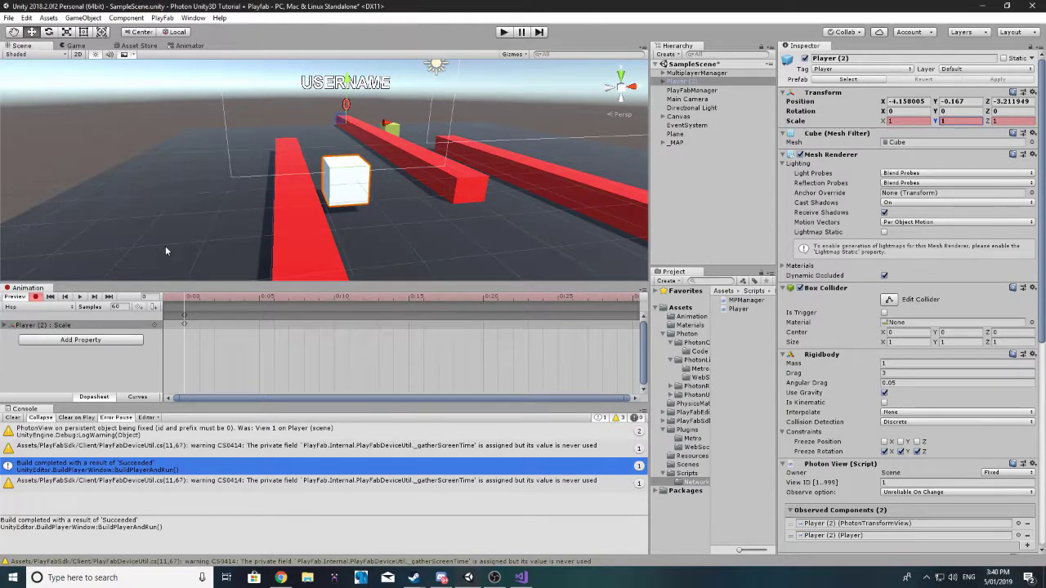
Step: Key Y scale 1.4 at frame 20 and 1 at frame 25, preview, and dock the Animation window beside the Animator
{"action": "left_click", "coordinate": [486, 299]}
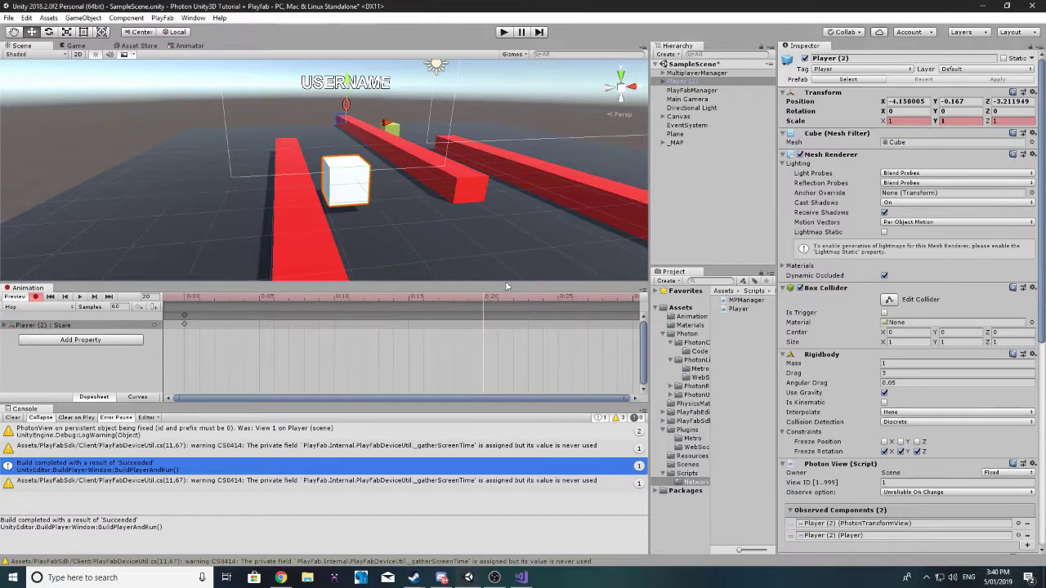
{"action": "left_click_drag", "start_coordinate": [935, 123], "coordinate": [944, 123]}
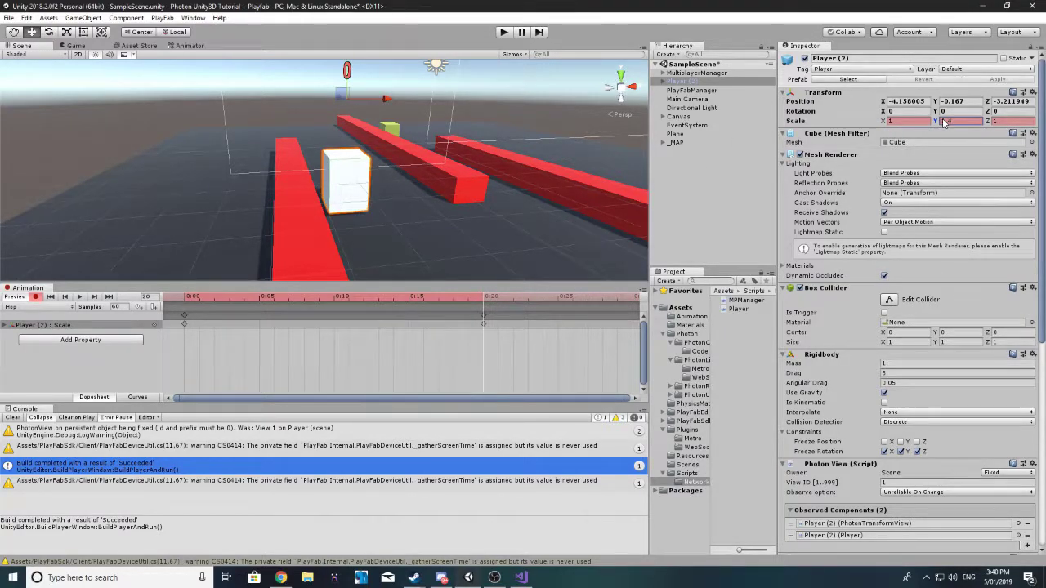
{"action": "left_click", "coordinate": [560, 299]}
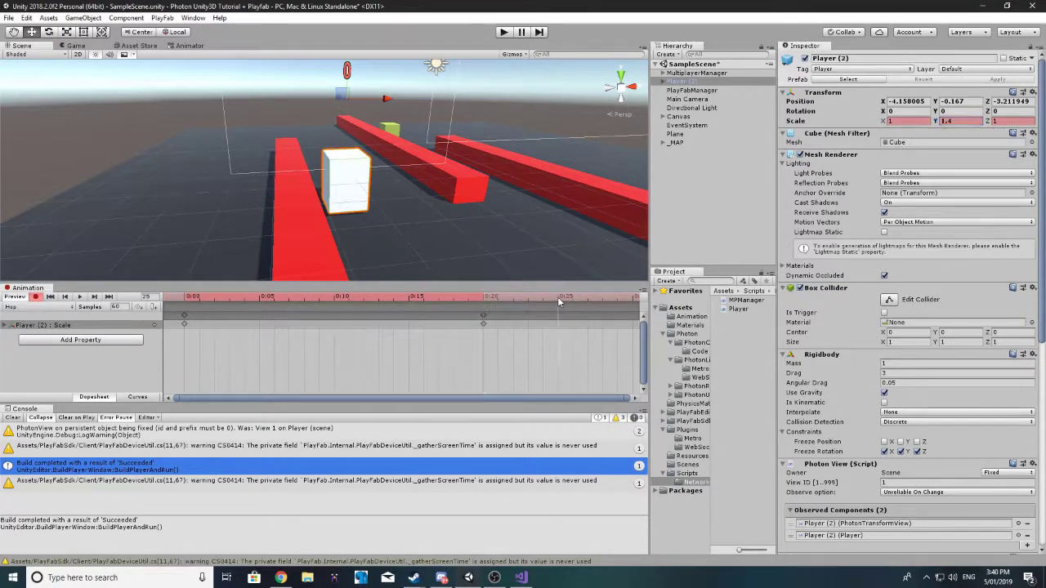
{"action": "left_click", "coordinate": [978, 122]}
{"action": "type", "text": "1"}
{"action": "key", "text": "Return"}
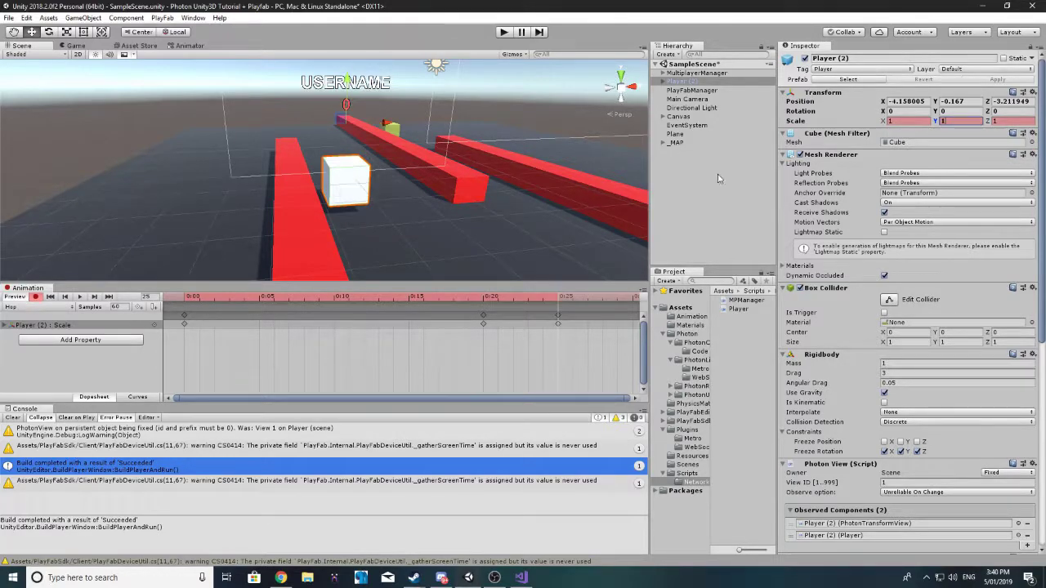
{"action": "left_click", "coordinate": [81, 298]}
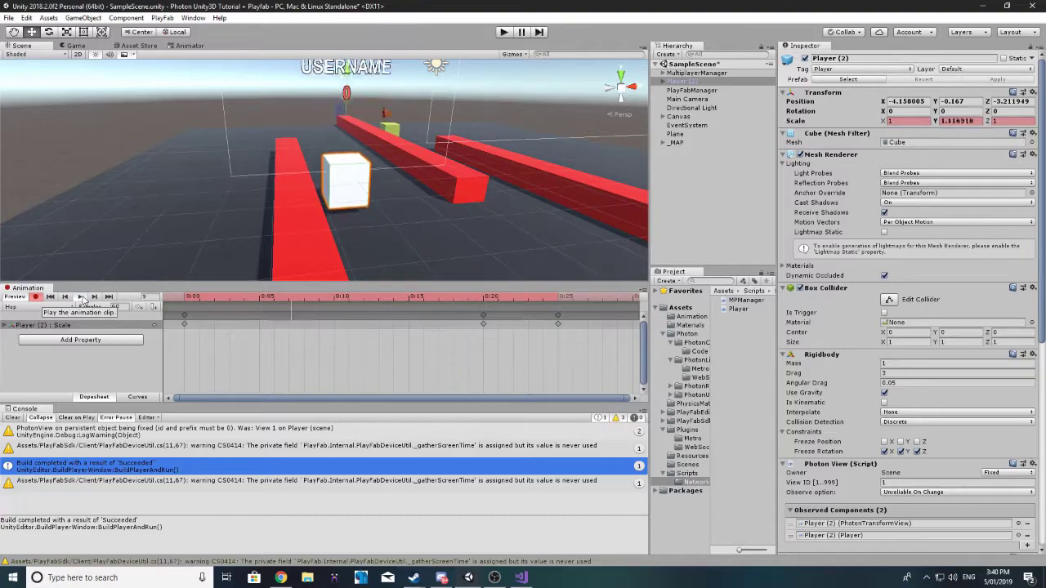
{"action": "left_click", "coordinate": [35, 297]}
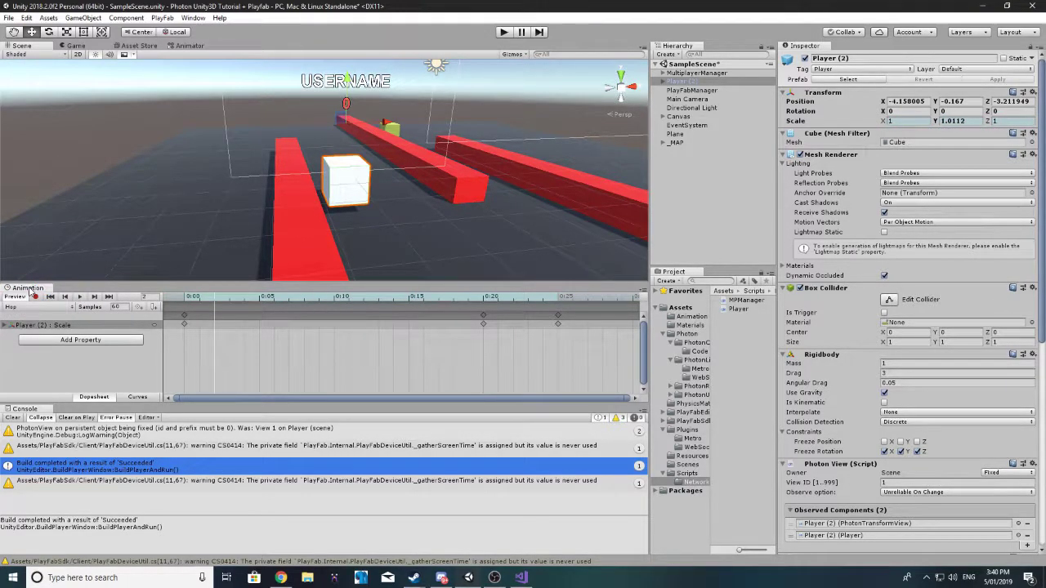
{"action": "left_click_drag", "start_coordinate": [28, 290], "coordinate": [243, 46]}
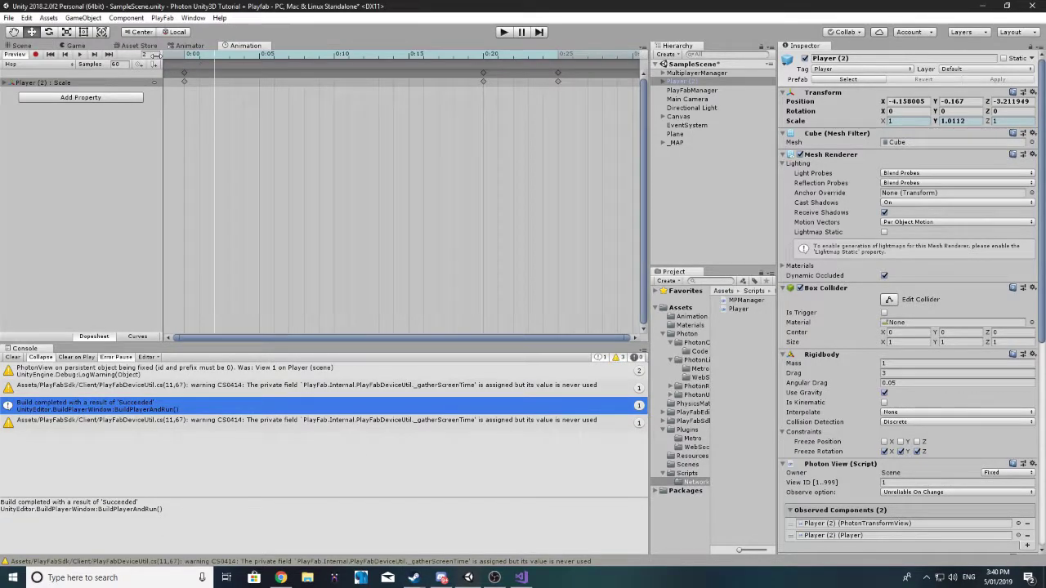
Step: Select Player (2) and set its Photon Animator View Layer 0 weight sync to Discrete
{"action": "left_click", "coordinate": [17, 46]}
{"action": "left_click", "coordinate": [995, 79]}
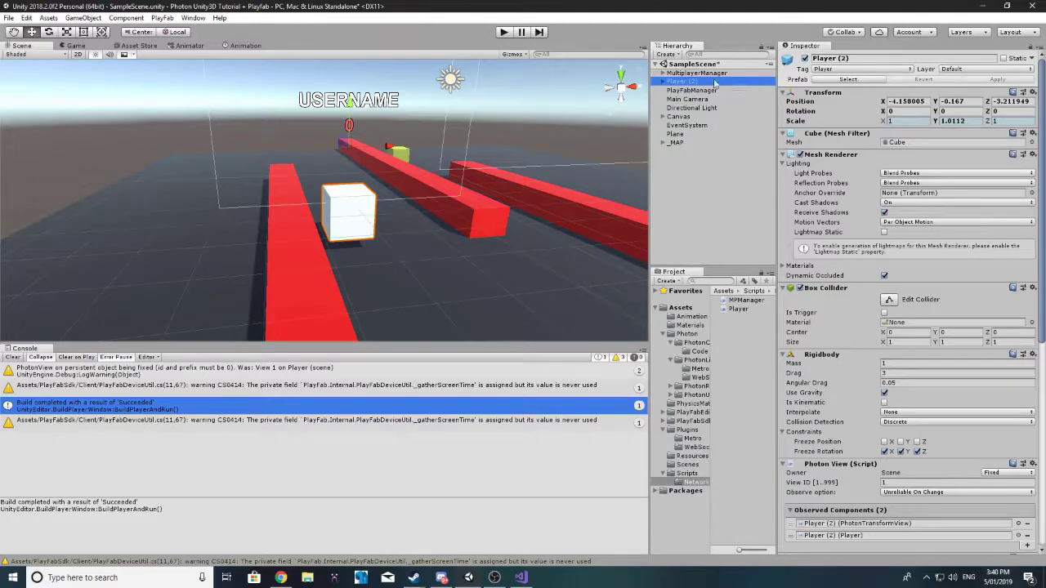
{"action": "scroll", "coordinate": [913, 163], "scroll_direction": "down", "scroll_amount": 10}
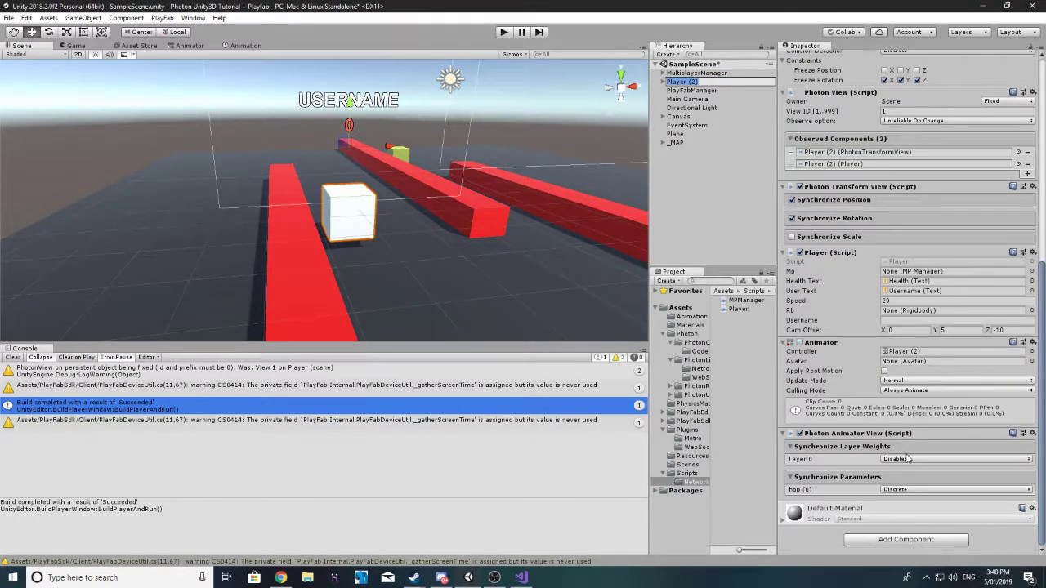
{"action": "left_click", "coordinate": [902, 459]}
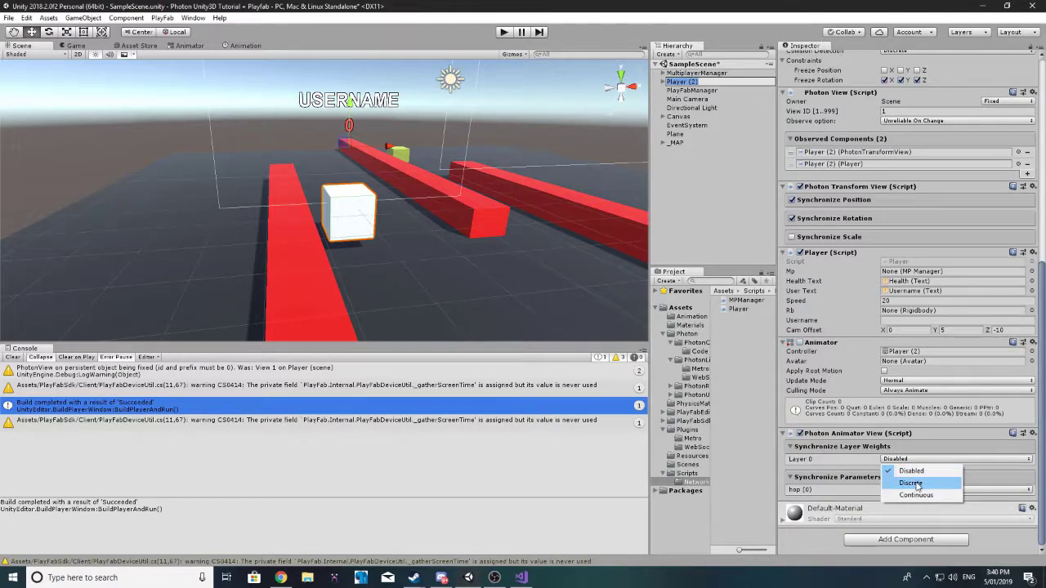
{"action": "left_click", "coordinate": [916, 484]}
{"action": "left_click", "coordinate": [188, 45]}
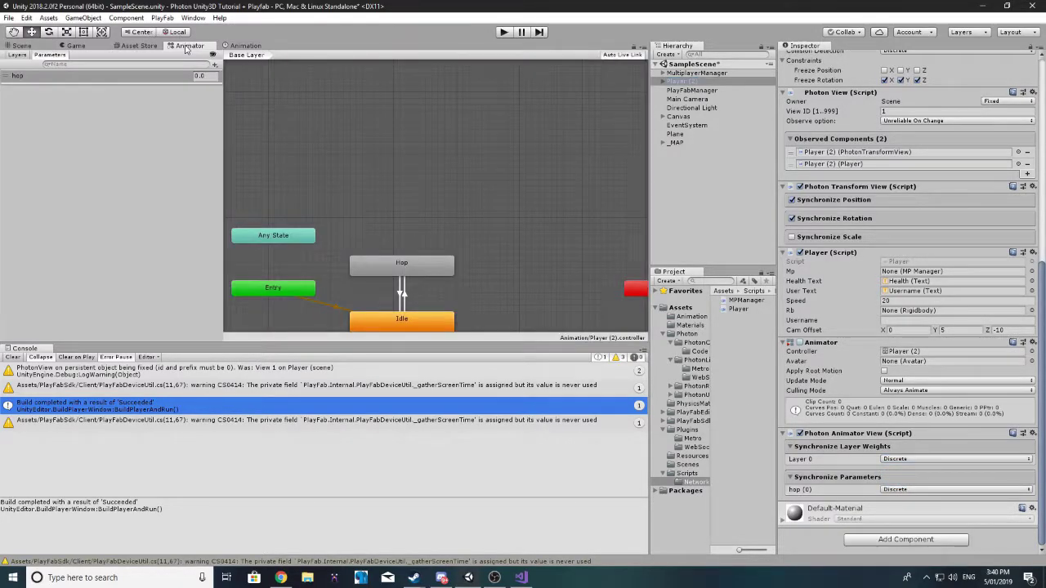
Step: Create an Any State to Idle transition in the Animator, then return to the Scene view
{"action": "left_click", "coordinate": [17, 55]}
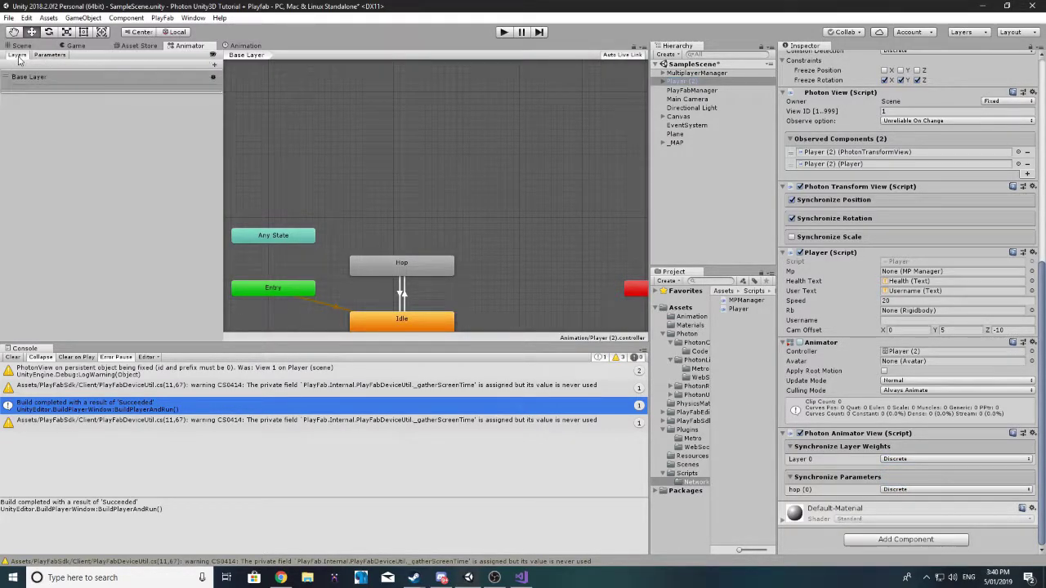
{"action": "left_click", "coordinate": [52, 55]}
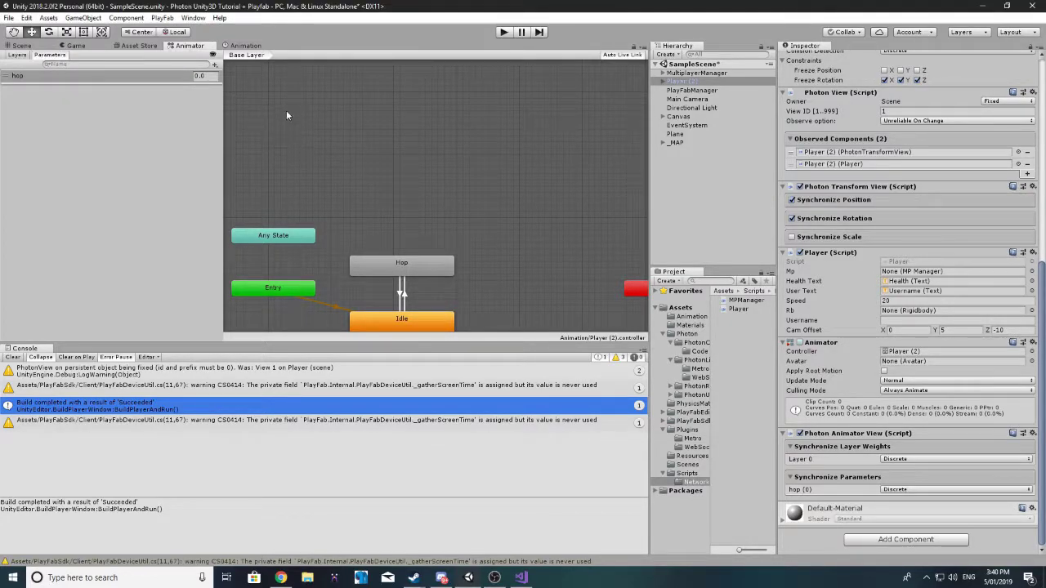
{"action": "middle_click_drag", "start_coordinate": [286, 115], "coordinate": [295, 59]}
{"action": "right_click", "coordinate": [277, 156]}
{"action": "left_click", "coordinate": [319, 160]}
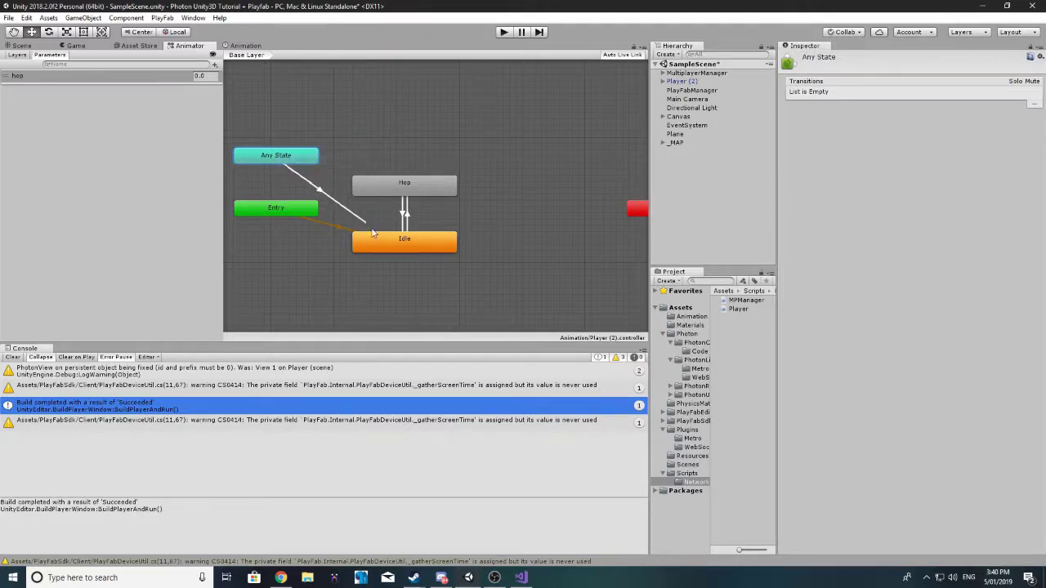
{"action": "left_click", "coordinate": [377, 242]}
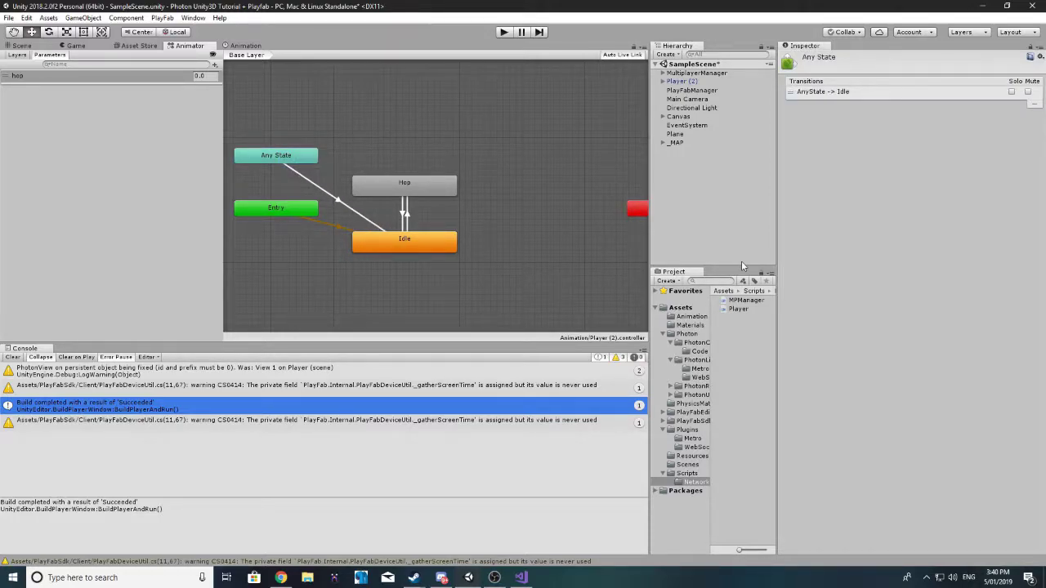
{"action": "left_click", "coordinate": [414, 199]}
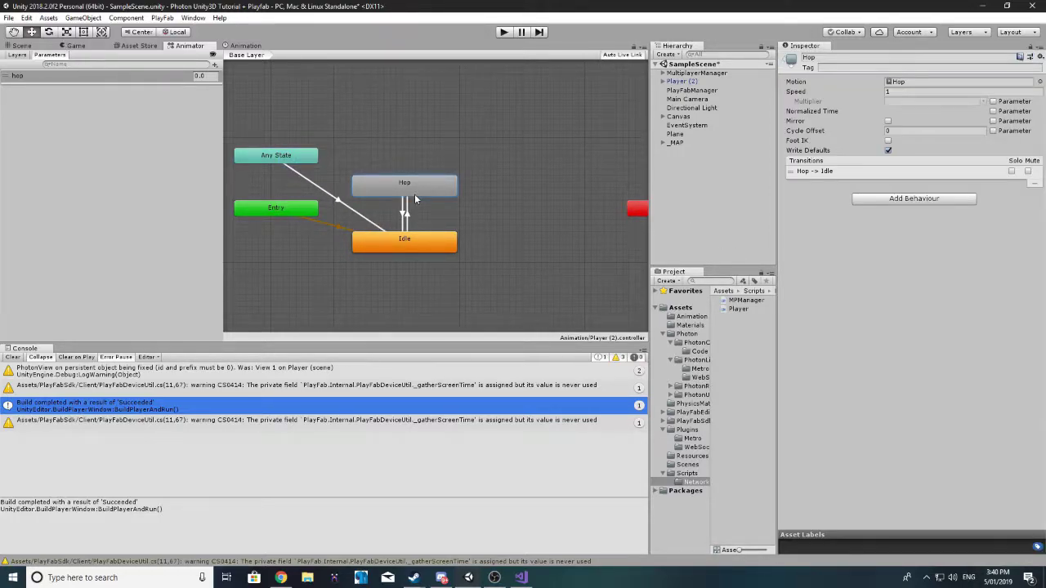
{"action": "left_click", "coordinate": [31, 46]}
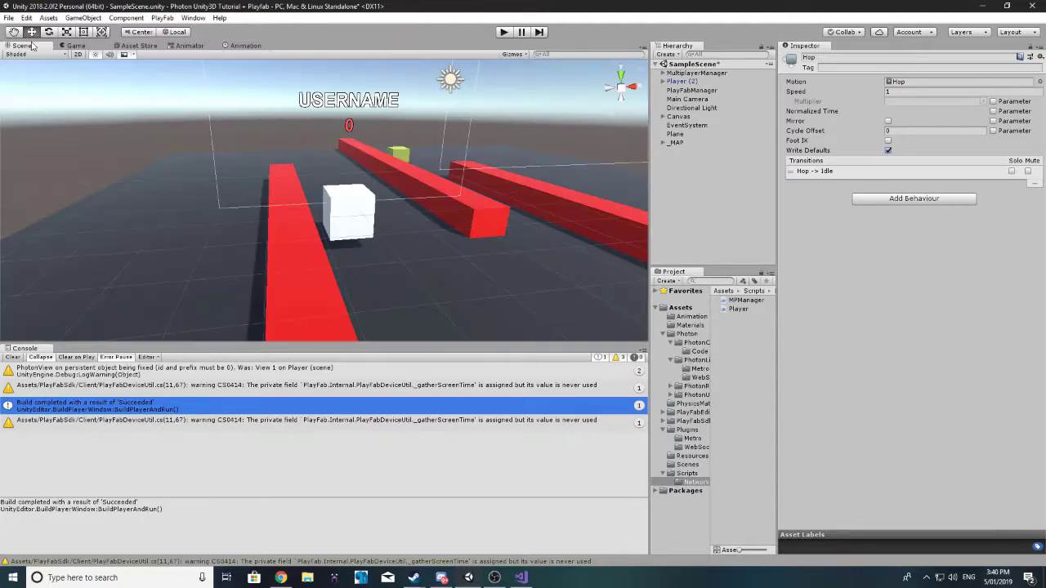
{"action": "left_click", "coordinate": [682, 82]}
Step: Set the hop parameter's sync to Continuous in Player (2)'s Photon Animator View
{"action": "scroll", "coordinate": [899, 294], "scroll_direction": "down", "scroll_amount": 10}
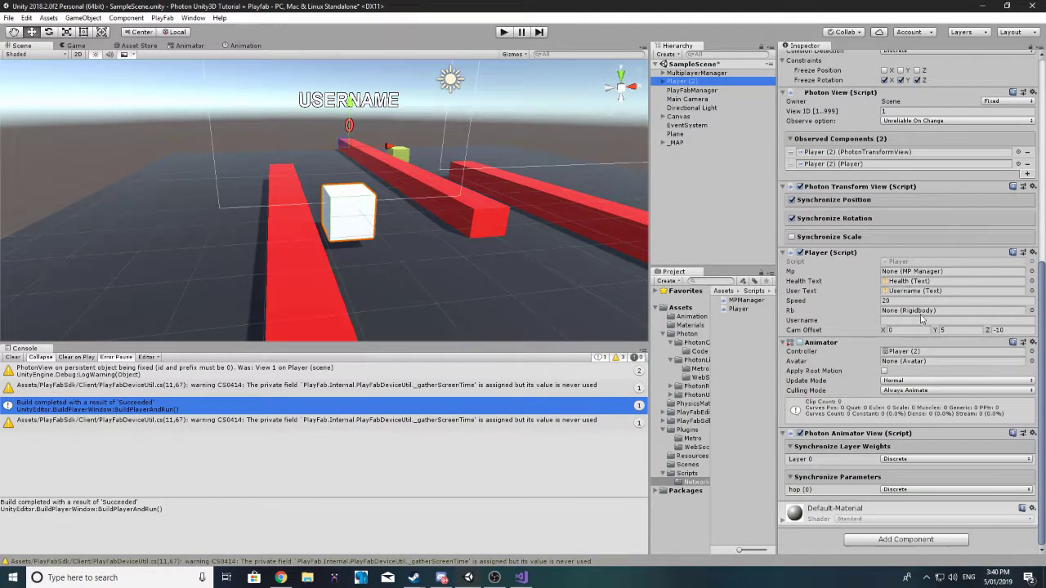
{"action": "left_click", "coordinate": [906, 480]}
{"action": "left_click", "coordinate": [910, 490]}
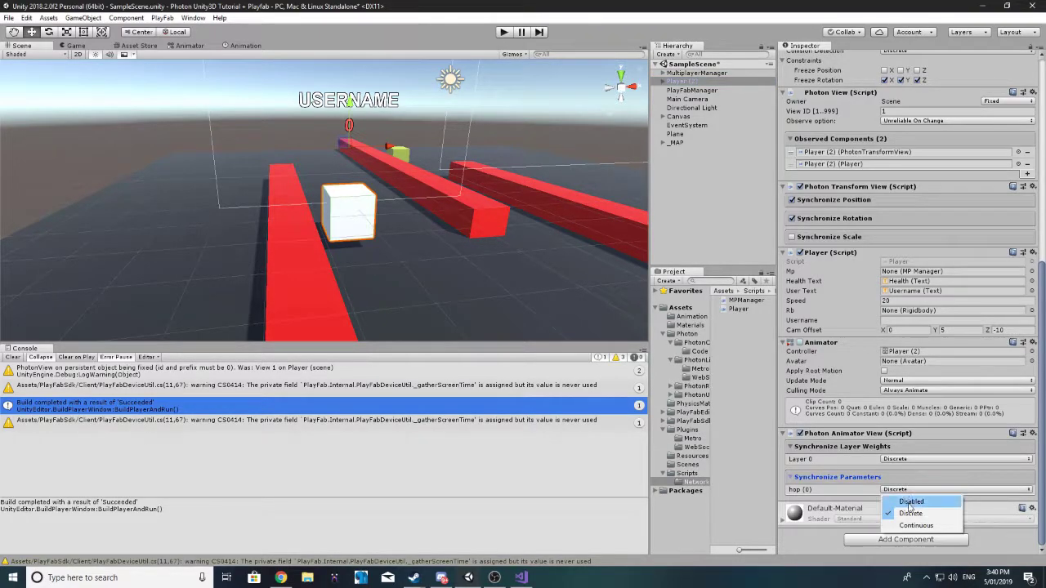
{"action": "left_click", "coordinate": [923, 526]}
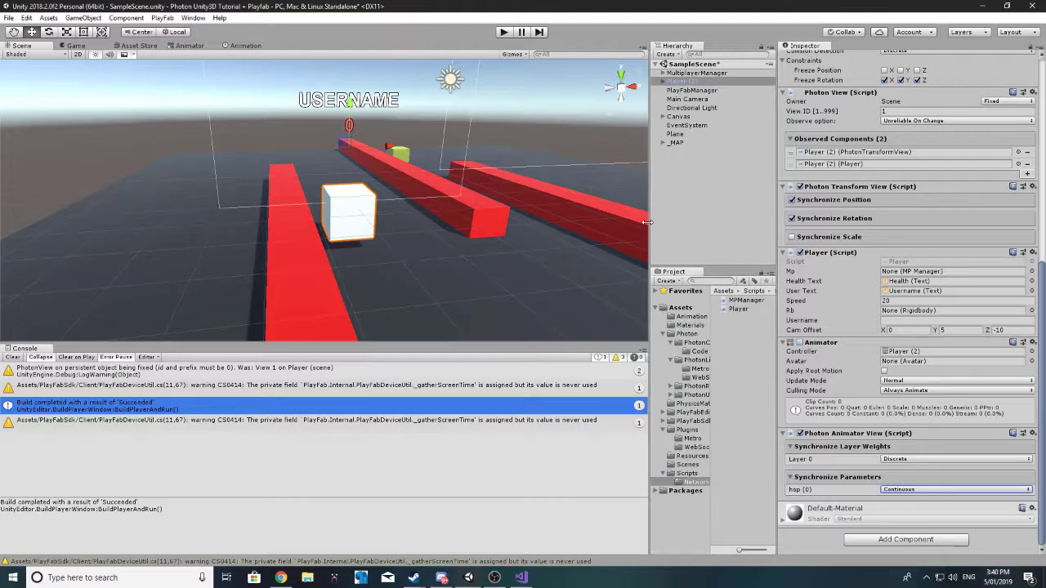
Step: Save the scene with File > Save Scene and choose Build And Run
{"action": "left_click_drag", "start_coordinate": [647, 222], "coordinate": [823, 229]}
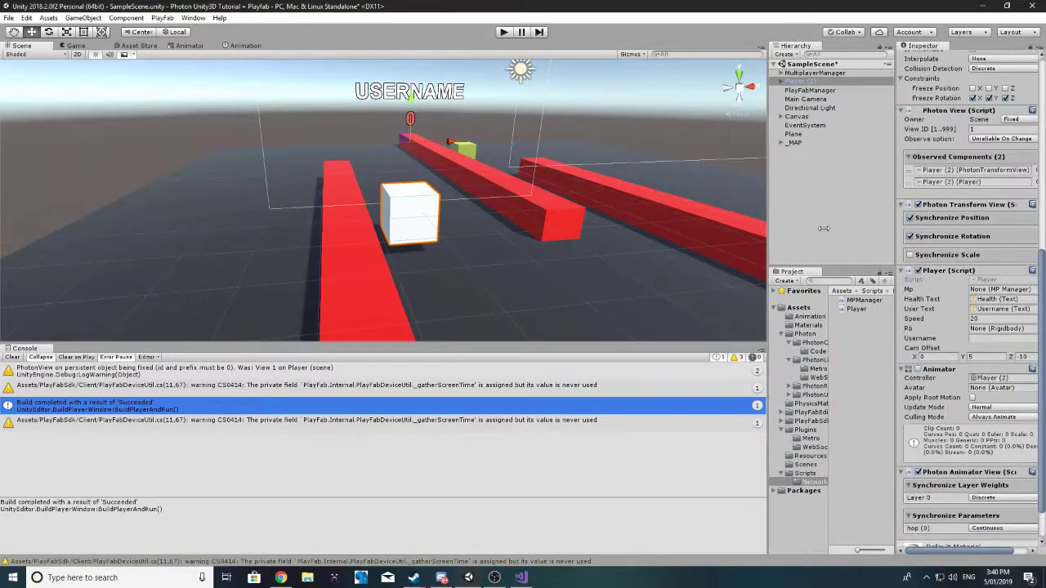
{"action": "left_click", "coordinate": [8, 18]}
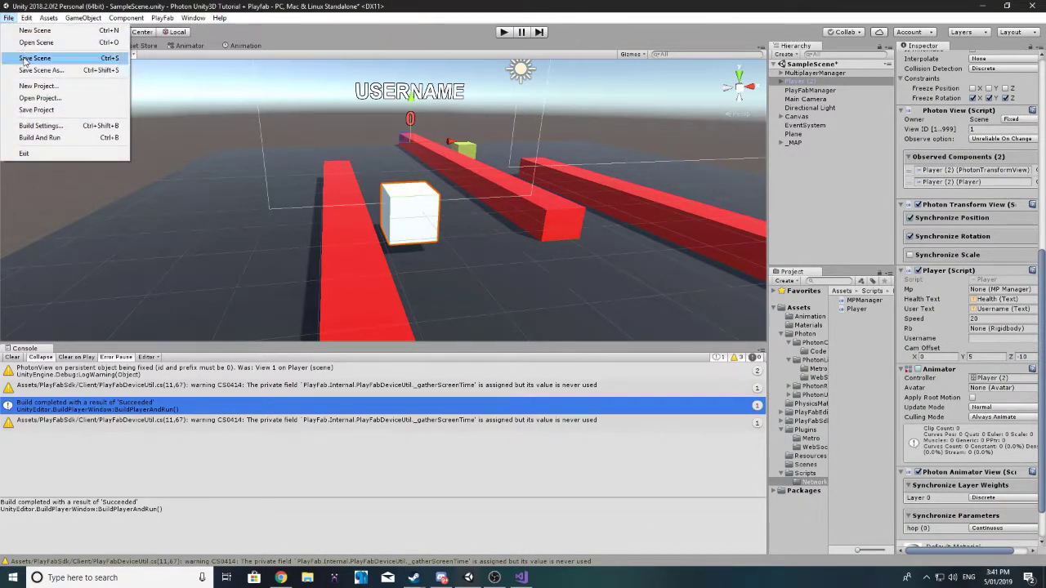
{"action": "left_click", "coordinate": [46, 62]}
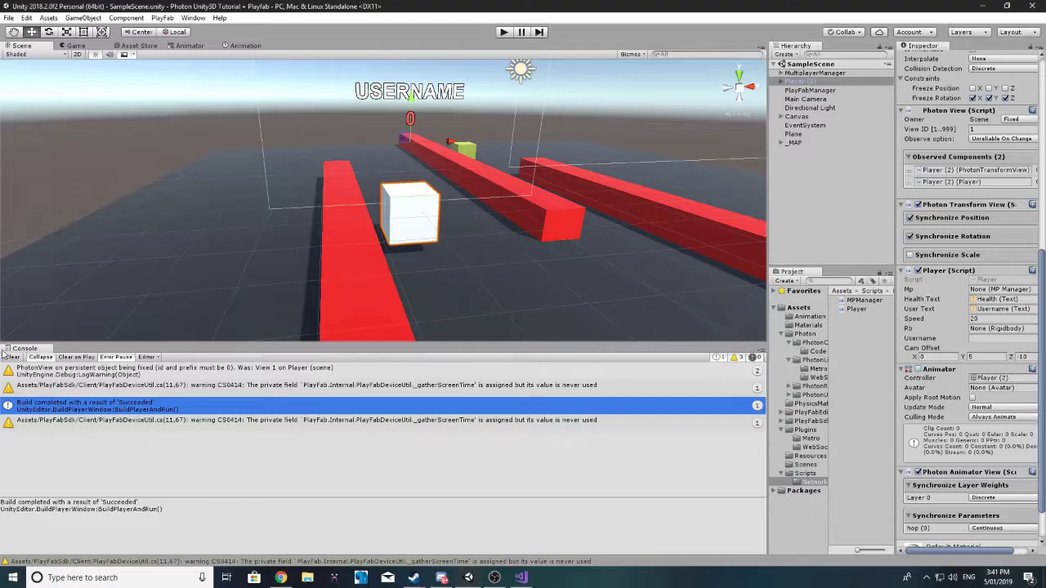
{"action": "left_click_drag", "start_coordinate": [83, 341], "coordinate": [96, 400]}
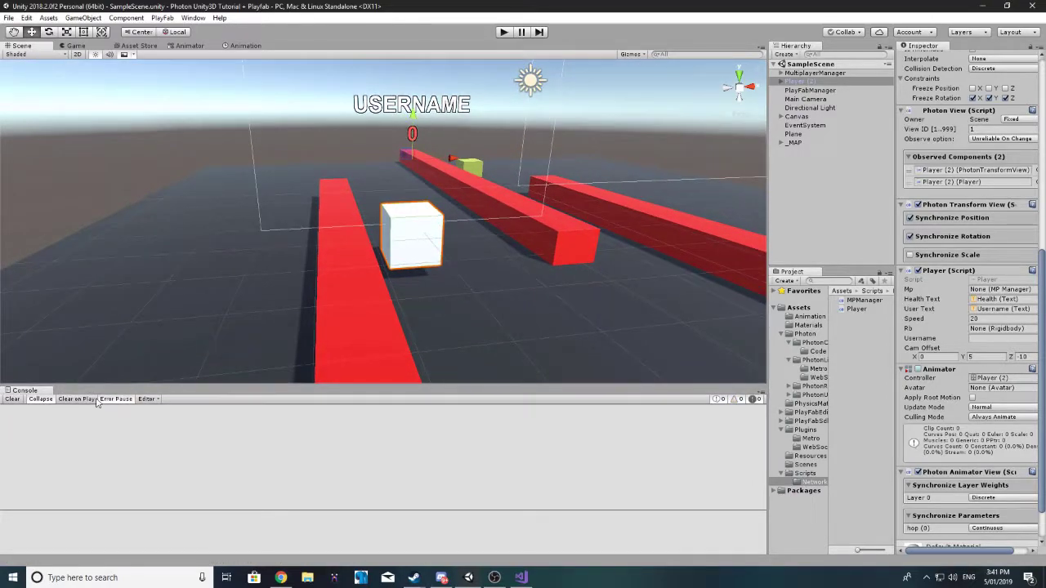
{"action": "left_click", "coordinate": [11, 20]}
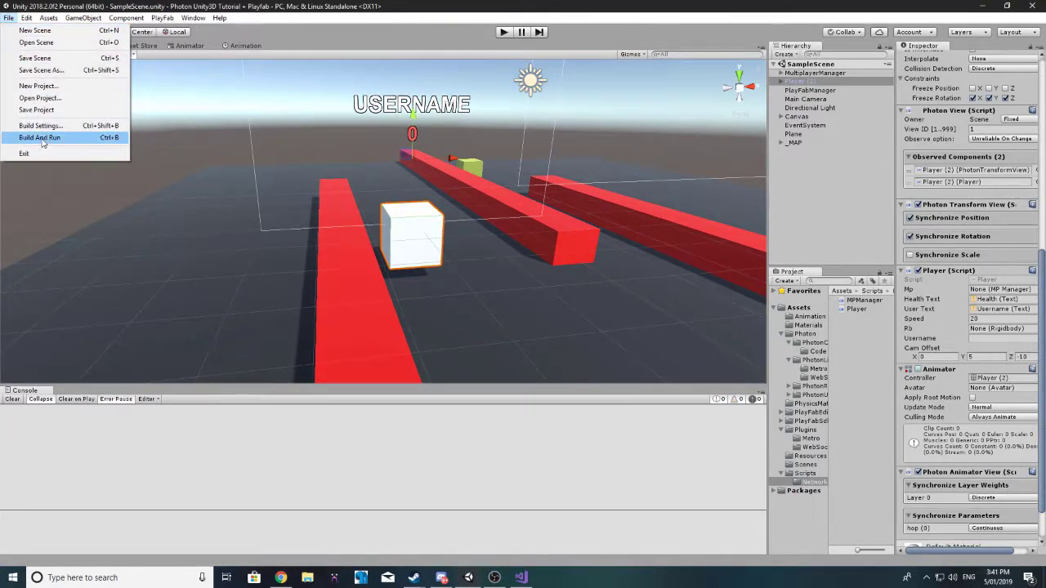
{"action": "left_click", "coordinate": [61, 139]}
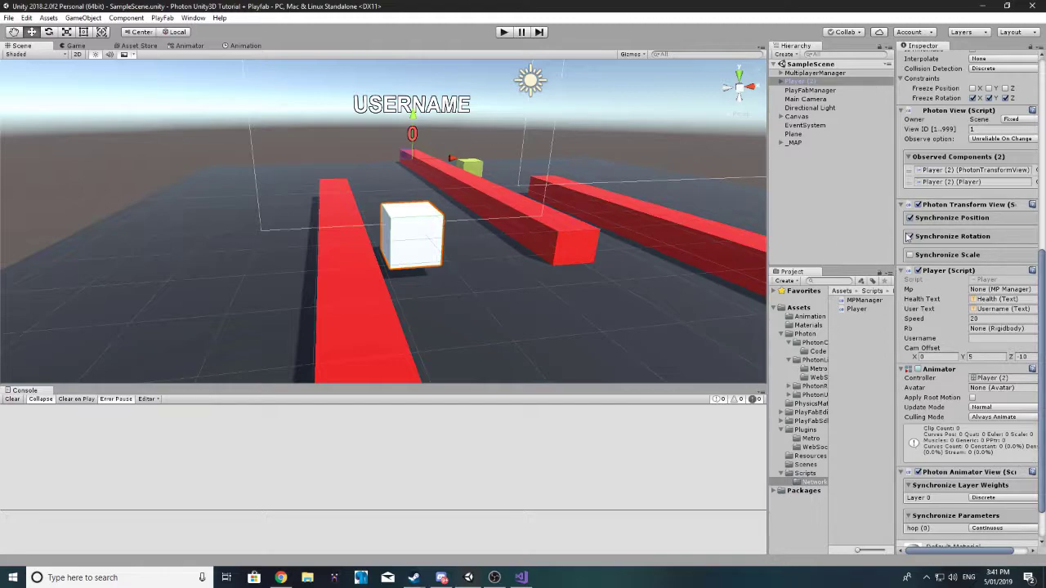
Step: Build the player with Ctrl+B and launch the first game instance with Play!
{"action": "key", "text": "ctrl+b"}
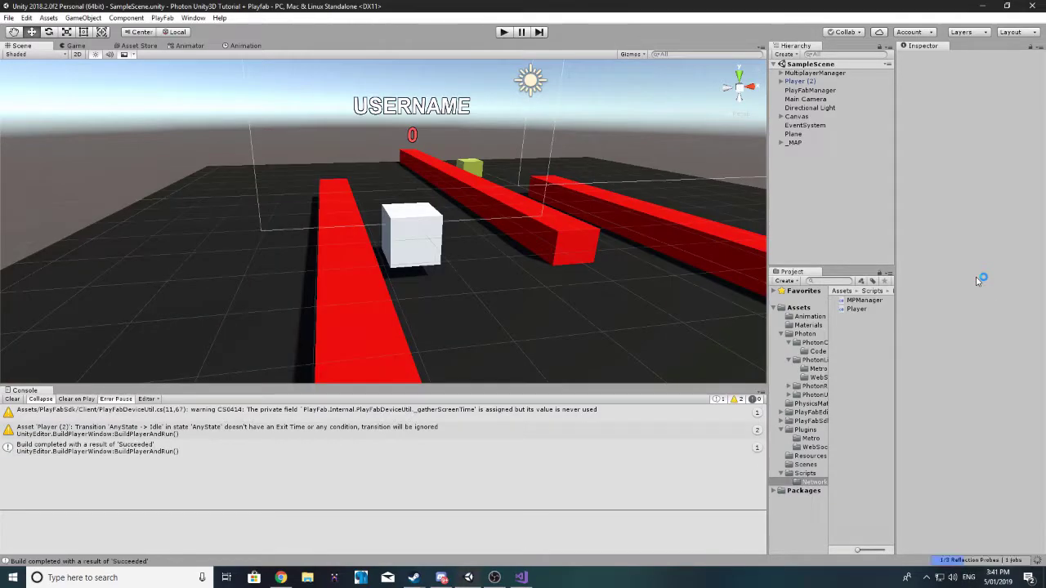
{"action": "left_click", "coordinate": [575, 397]}
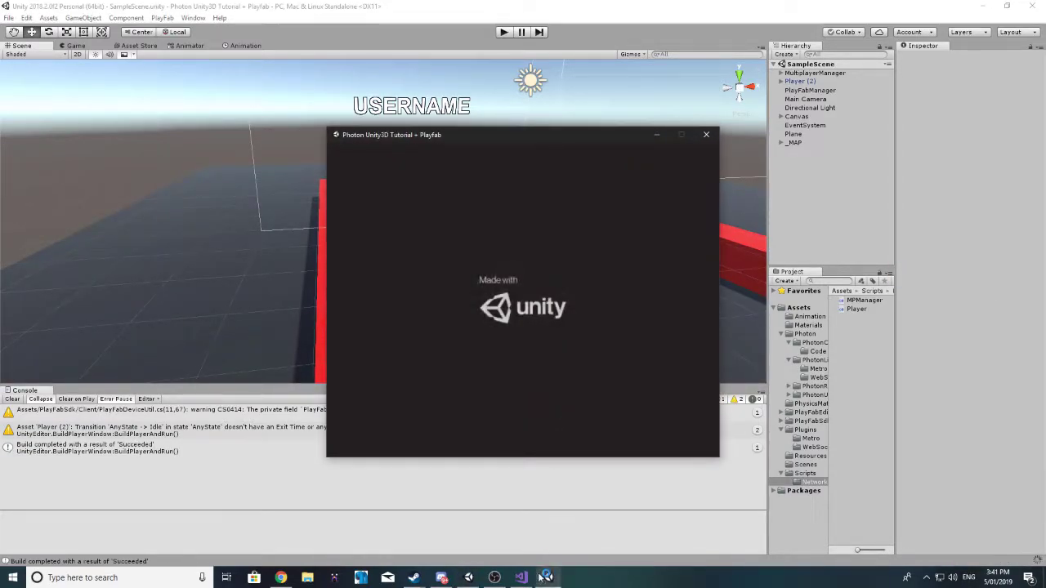
Step: Launch a second game instance and place the two windows side by side
{"action": "right_click", "coordinate": [548, 577]}
{"action": "left_click", "coordinate": [554, 545]}
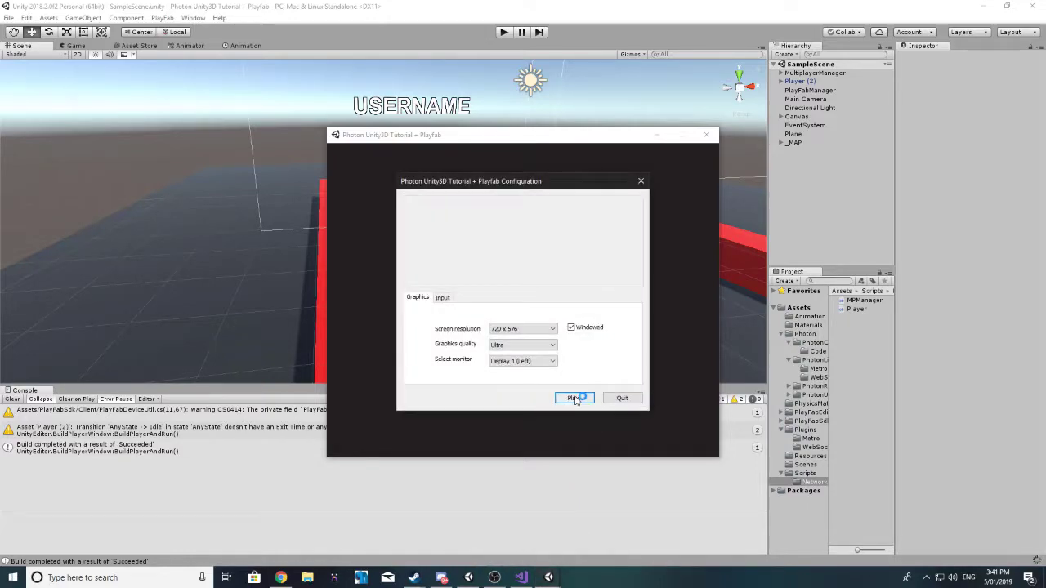
{"action": "left_click", "coordinate": [575, 397]}
{"action": "left_click_drag", "start_coordinate": [491, 140], "coordinate": [745, 150]}
{"action": "left_click_drag", "start_coordinate": [337, 135], "coordinate": [144, 121]}
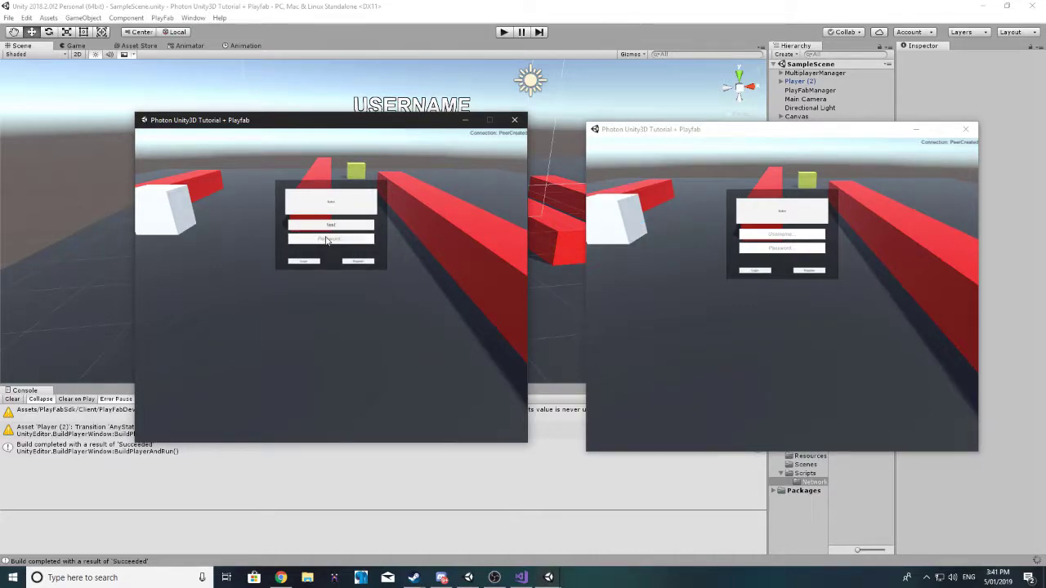
Step: Log in the second game and join both games into the same room
{"action": "type", "text": "3"}
{"action": "left_click", "coordinate": [787, 235]}
{"action": "left_click", "coordinate": [790, 252]}
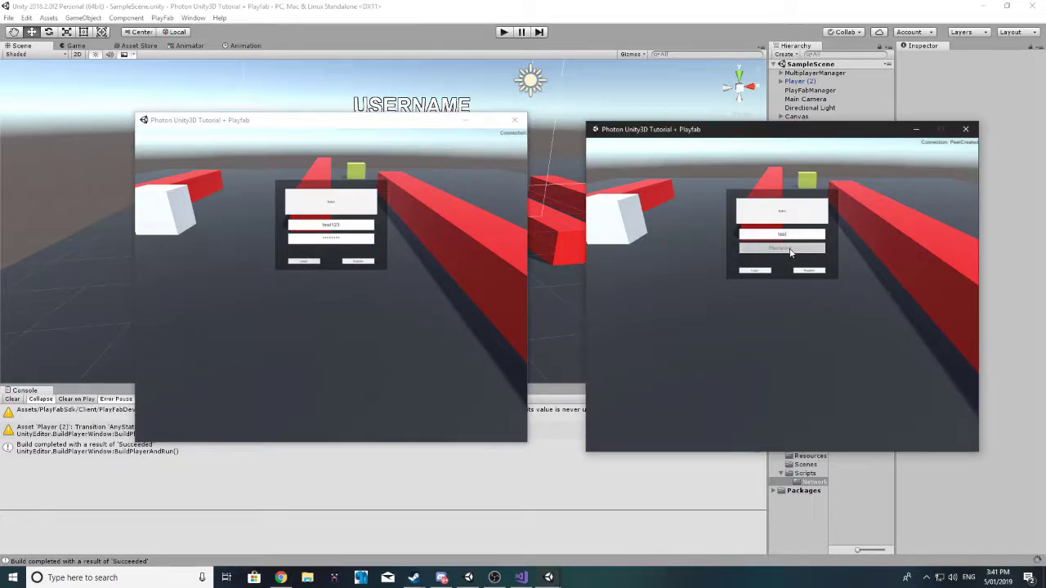
{"action": "type", "text": "test"}
{"action": "left_click", "coordinate": [757, 272]}
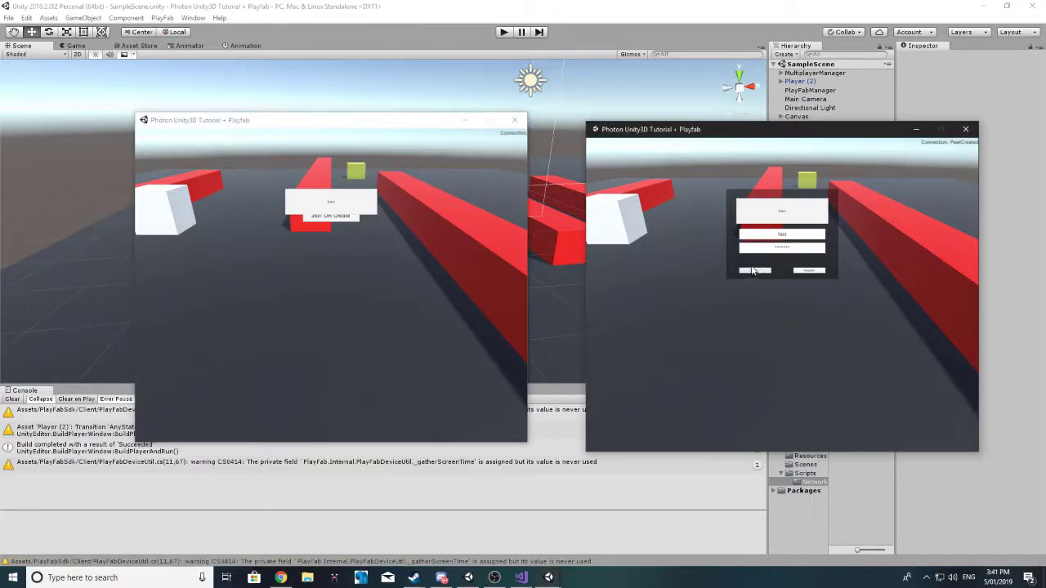
{"action": "left_click", "coordinate": [324, 219]}
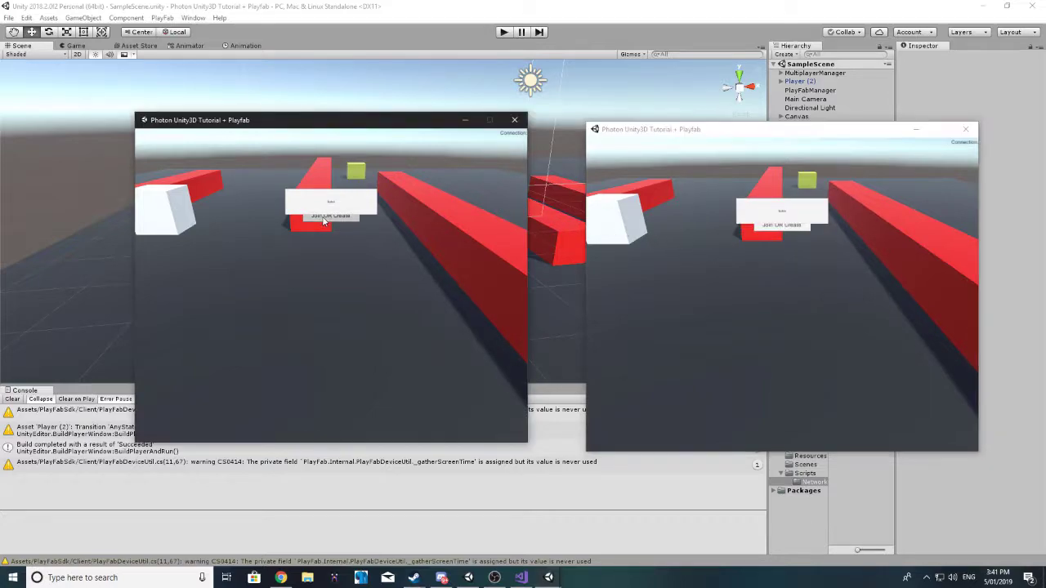
{"action": "left_click", "coordinate": [766, 229]}
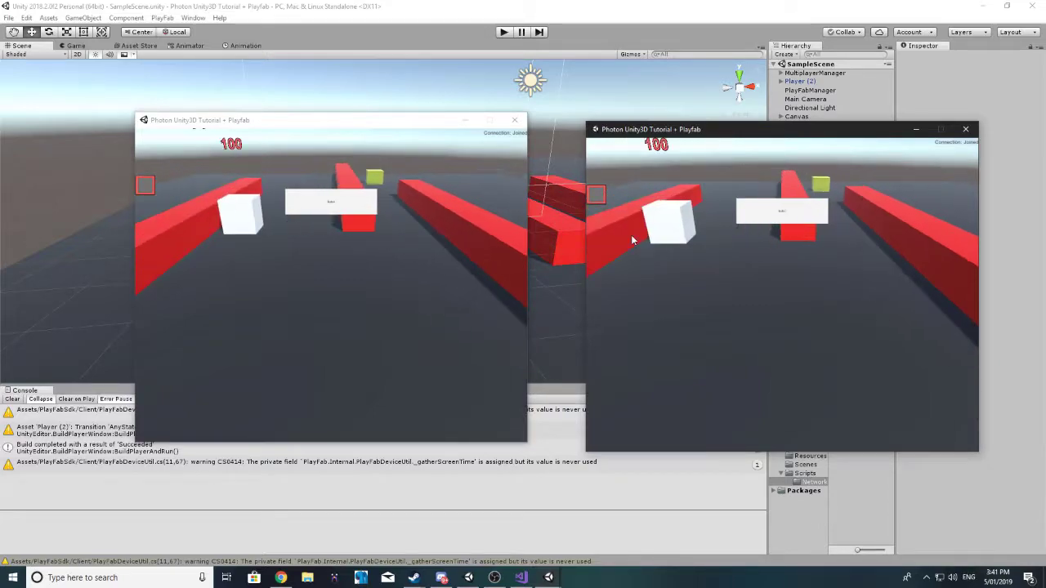
Step: Drive the player cubes forward and back with W and S in both windows
{"action": "key", "text": "w"}
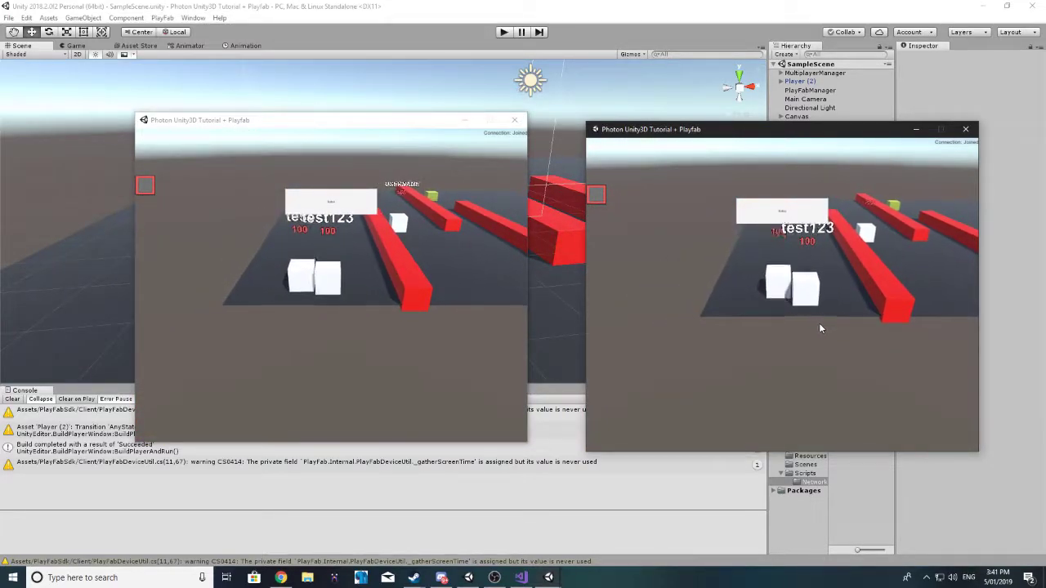
{"action": "key", "text": "w"}
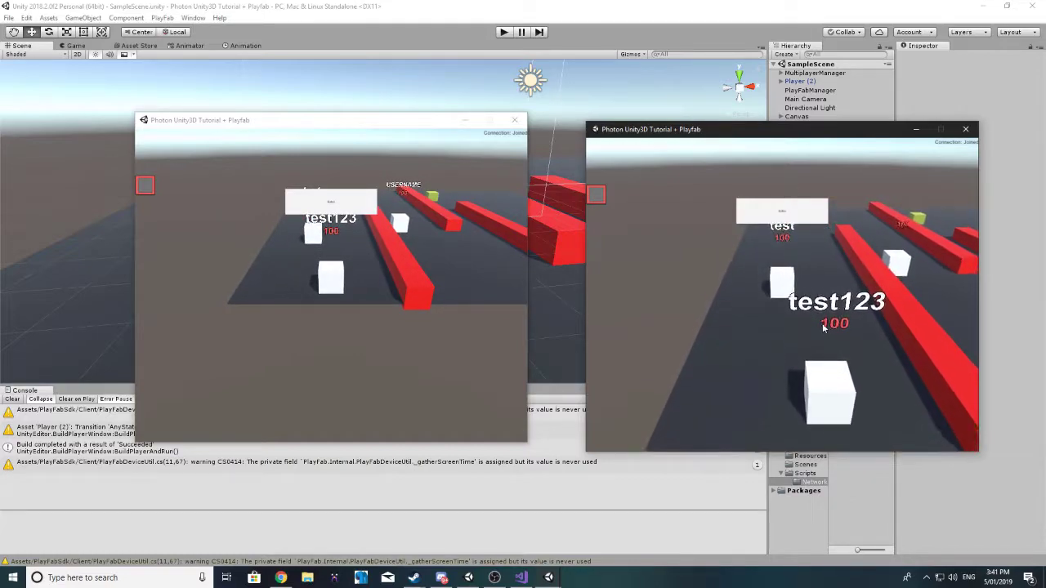
{"action": "key", "text": "s"}
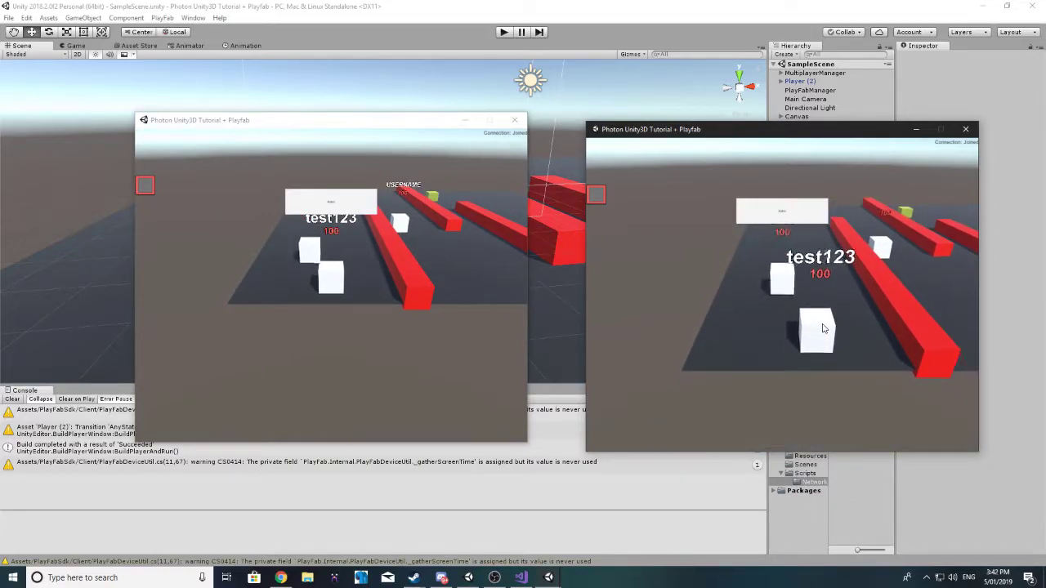
{"action": "key", "text": "w"}
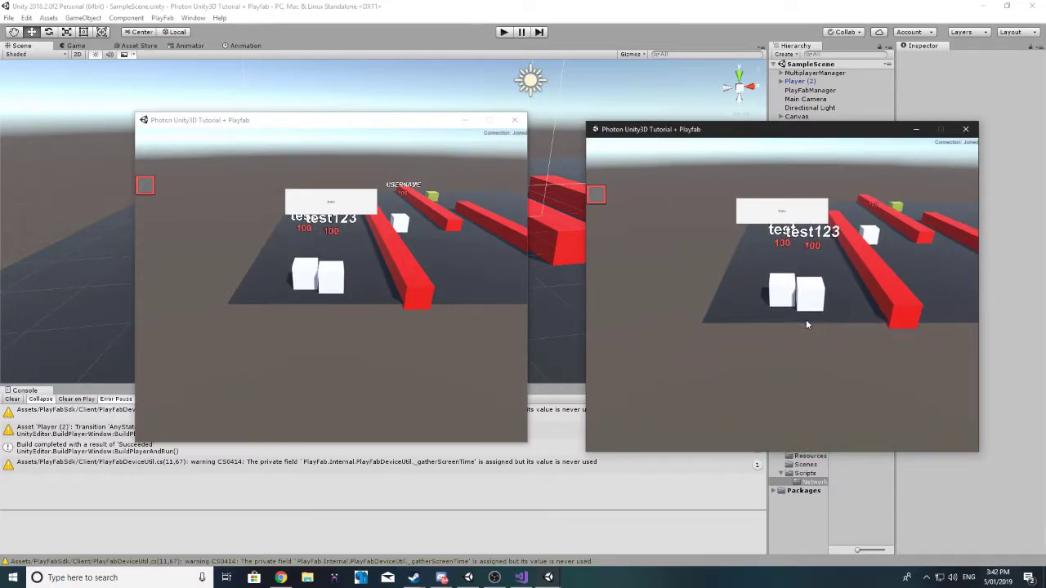
{"action": "key", "text": "s"}
{"action": "key", "text": "s"}
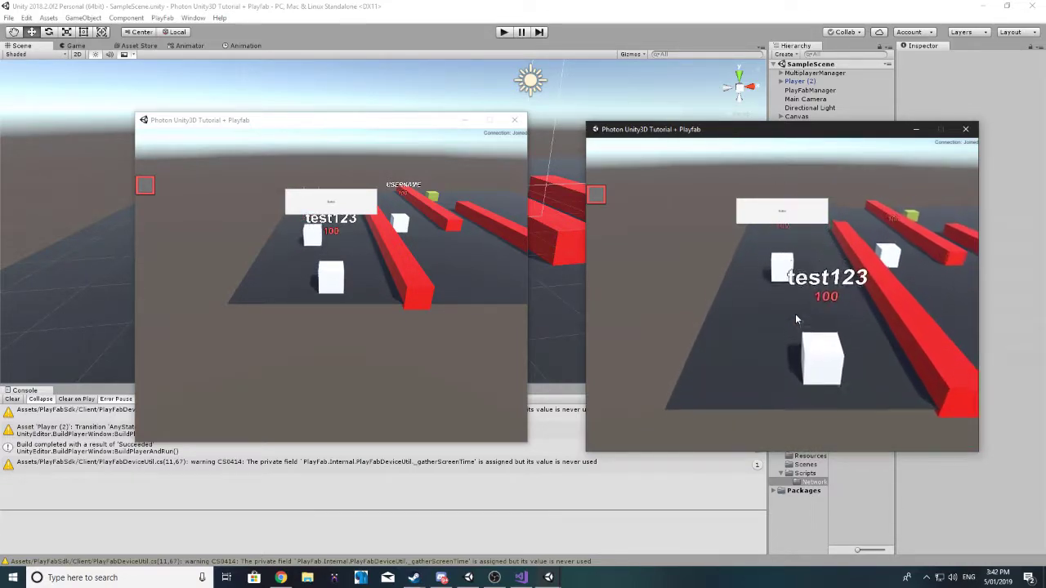
{"action": "key", "text": "w"}
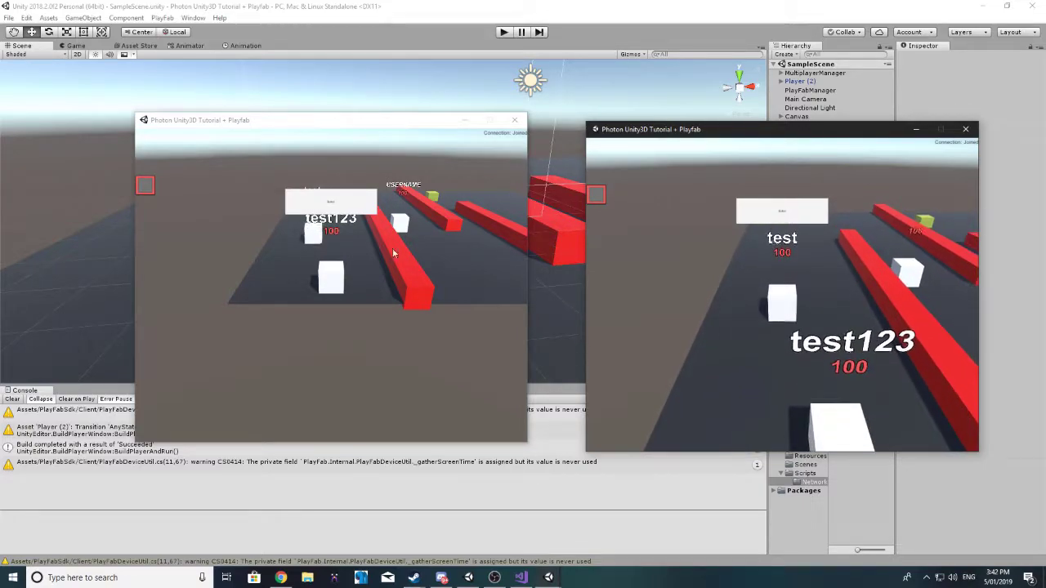
{"action": "left_click", "coordinate": [380, 247]}
{"action": "key", "text": "s"}
{"action": "key", "text": "s"}
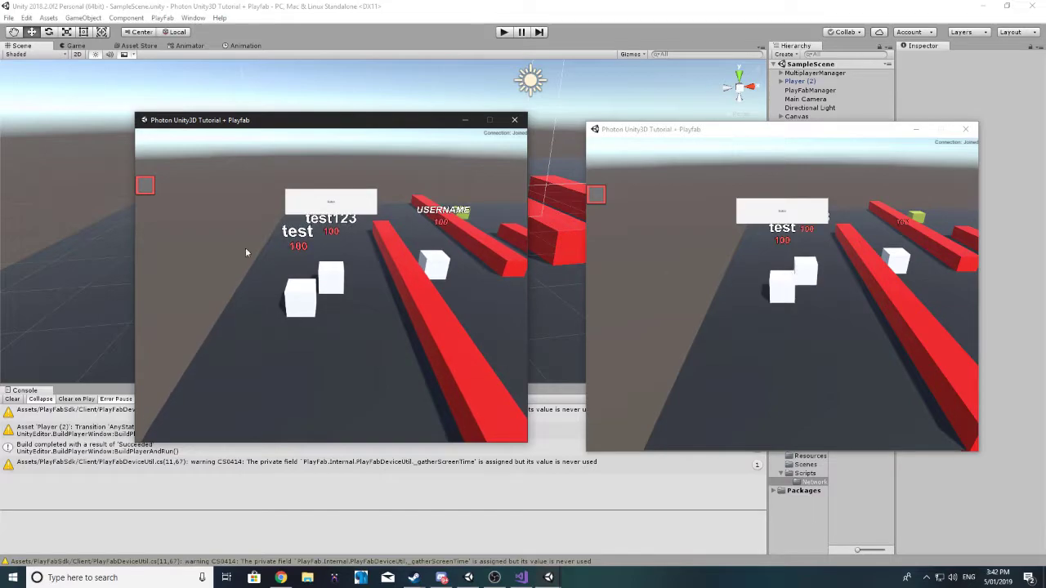
Step: Close both game windows and show Player (2)'s Photon View in a widened Inspector
{"action": "left_click", "coordinate": [514, 120]}
{"action": "left_click", "coordinate": [966, 128]}
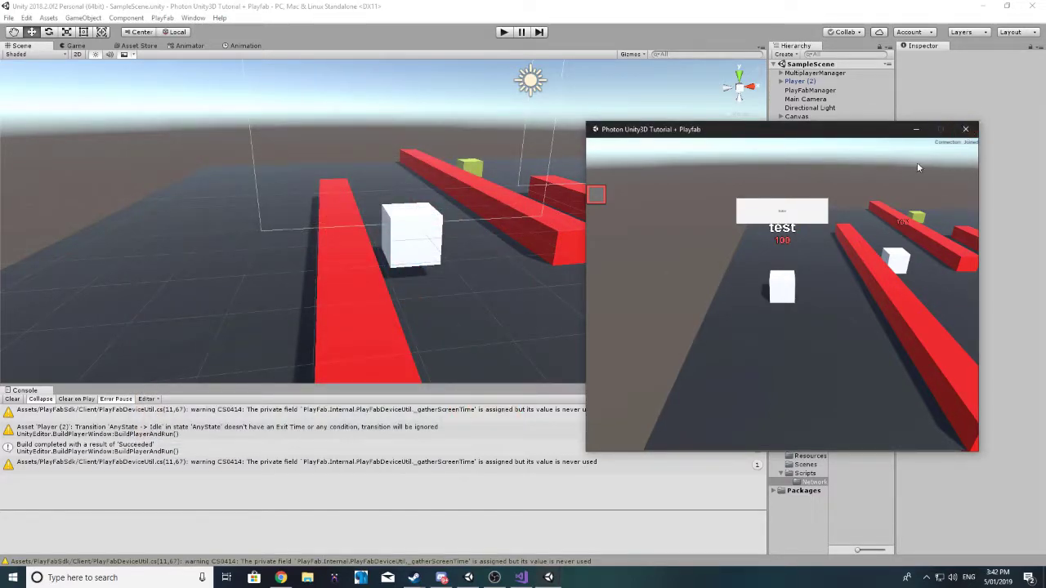
{"action": "left_click", "coordinate": [822, 82]}
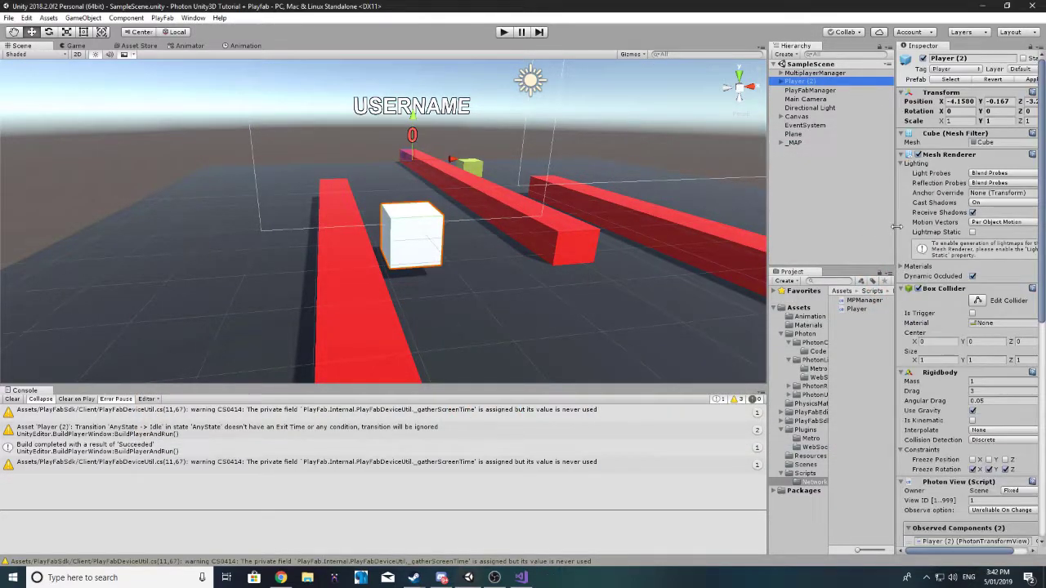
{"action": "left_click_drag", "start_coordinate": [896, 226], "coordinate": [709, 226]}
{"action": "scroll", "coordinate": [901, 278], "scroll_direction": "down", "scroll_amount": 10}
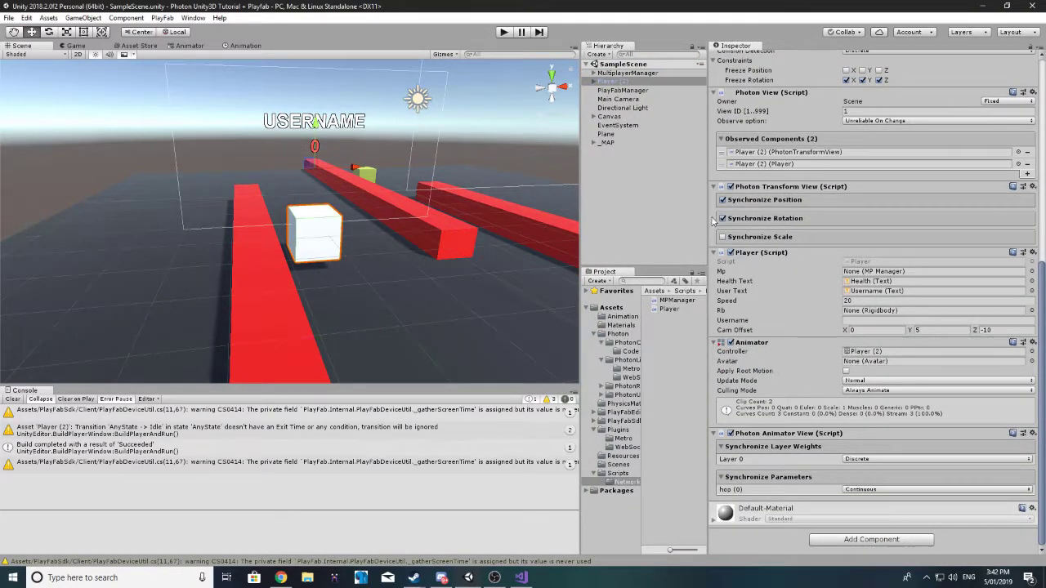
Step: Add Photon Animator View to the Photon View's Observed Components and apply to the prefab
{"action": "left_click", "coordinate": [1027, 174]}
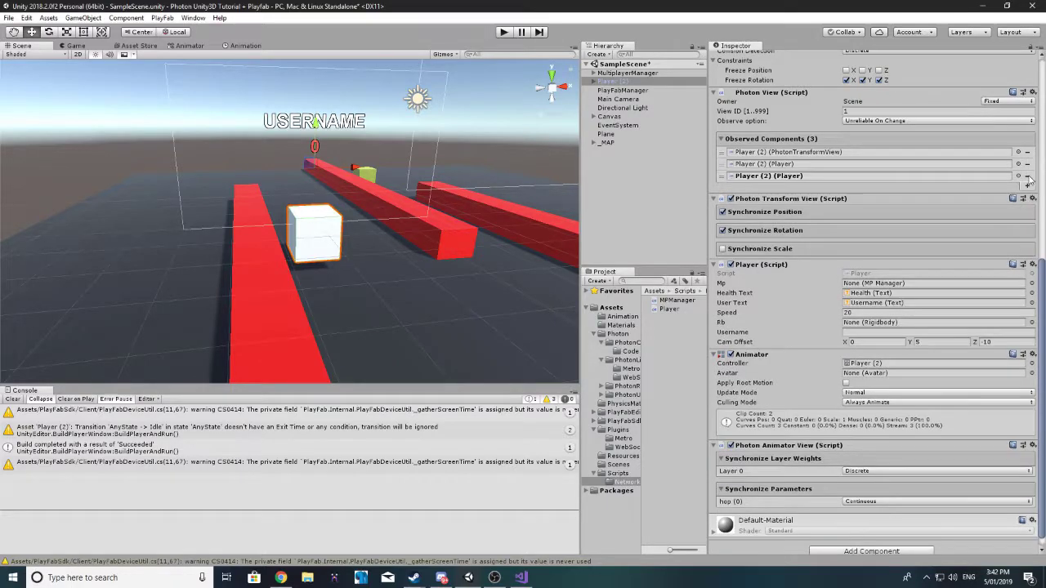
{"action": "left_click_drag", "start_coordinate": [768, 446], "coordinate": [784, 182]}
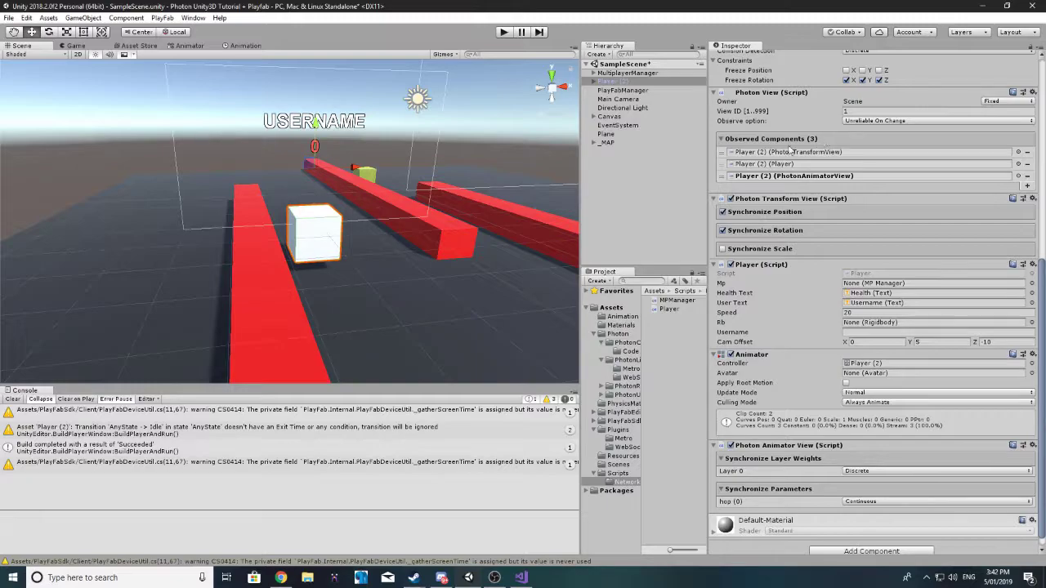
{"action": "scroll", "coordinate": [790, 147], "scroll_direction": "up", "scroll_amount": 10}
{"action": "left_click", "coordinate": [972, 79]}
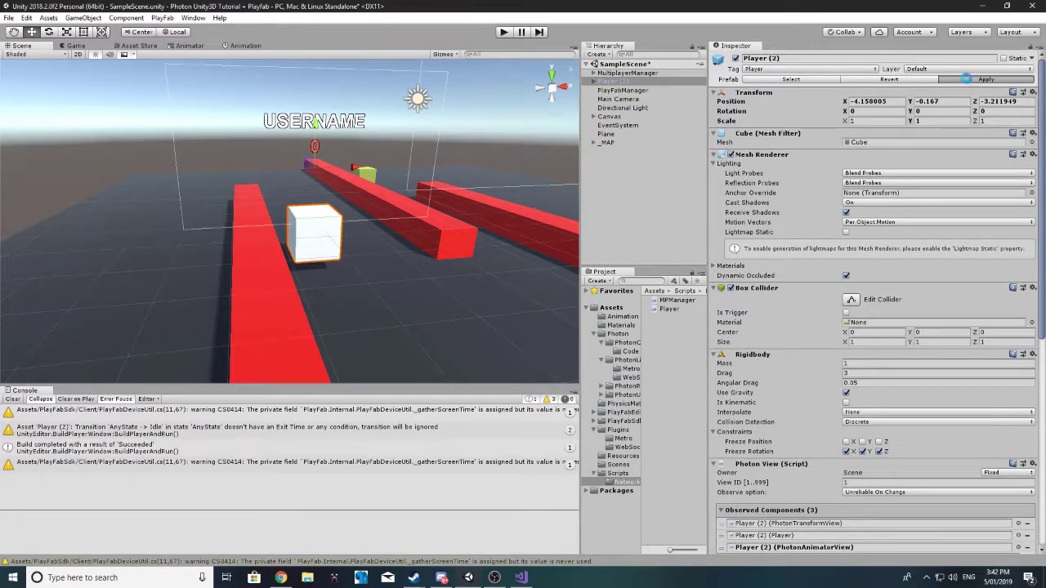
Step: Save the scene via File > Save Scene and choose Build And Run
{"action": "left_click_drag", "start_coordinate": [584, 208], "coordinate": [768, 237]}
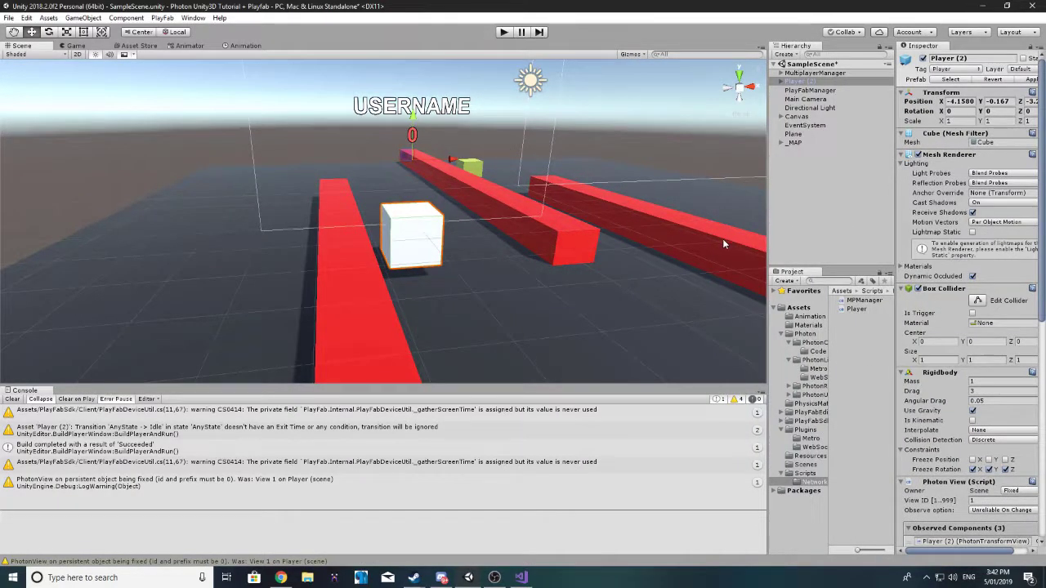
{"action": "left_click", "coordinate": [8, 17]}
{"action": "left_click", "coordinate": [34, 58]}
{"action": "left_click", "coordinate": [10, 18]}
{"action": "left_click", "coordinate": [57, 139]}
Step: Build the game with Ctrl+B and launch two game windows side by side
{"action": "key", "text": "ctrl+b"}
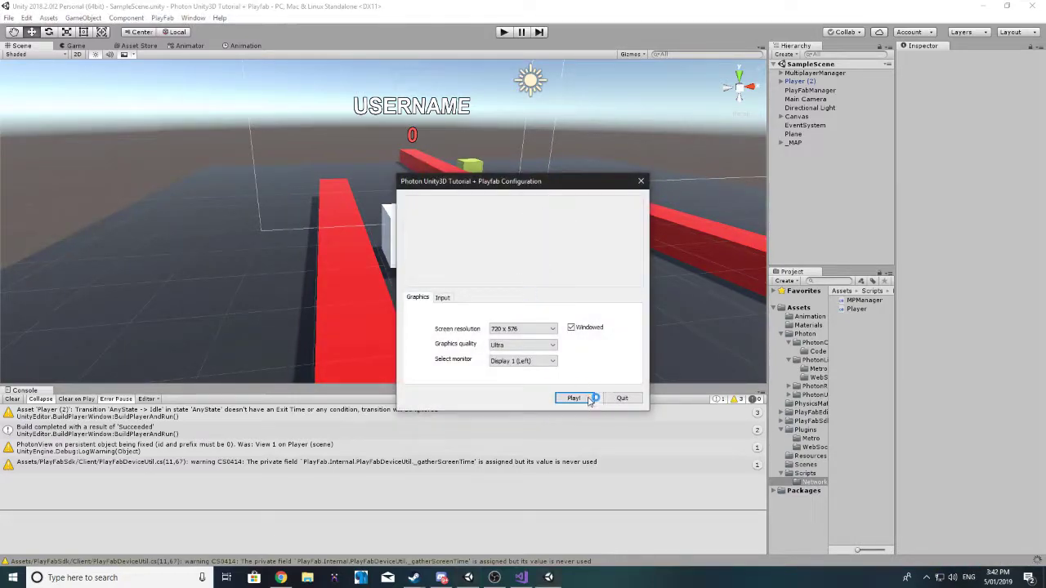
{"action": "left_click", "coordinate": [587, 399]}
{"action": "left_click_drag", "start_coordinate": [509, 134], "coordinate": [199, 136]}
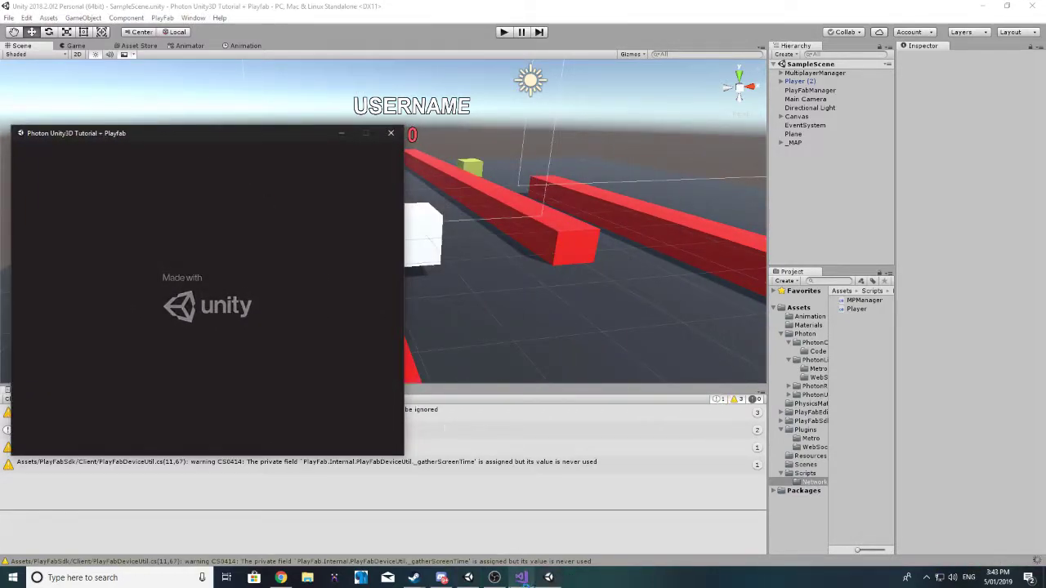
{"action": "right_click", "coordinate": [549, 577]}
{"action": "left_click", "coordinate": [536, 518]}
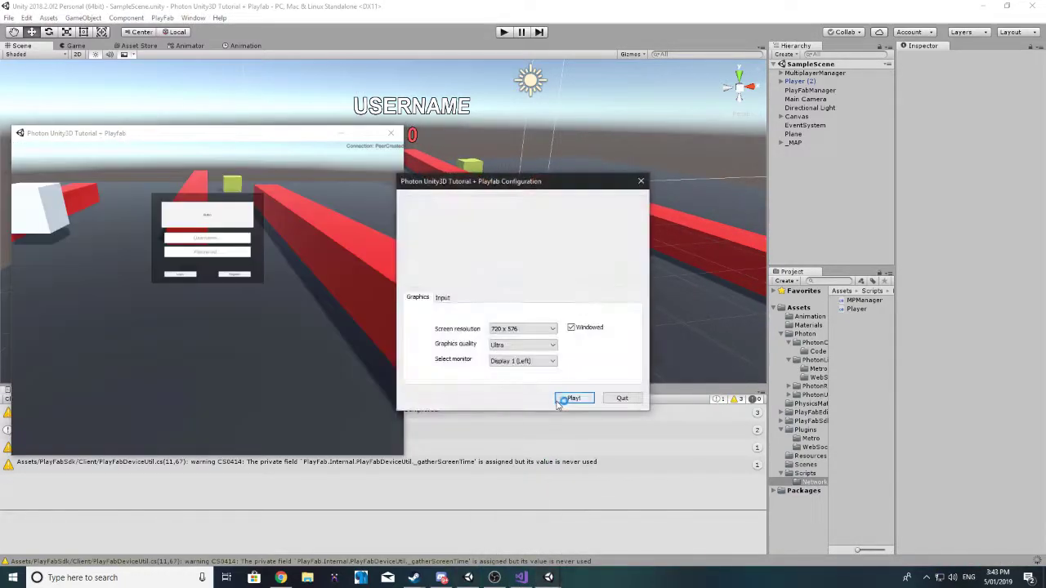
{"action": "left_click", "coordinate": [559, 401]}
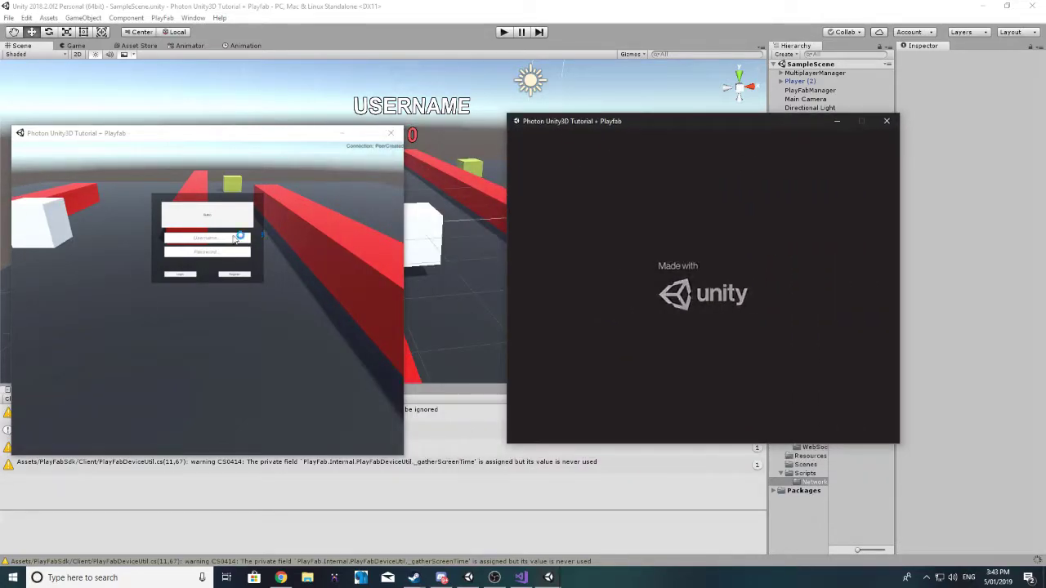
Step: Log each window into a different account and Join Or Create the same room in both
{"action": "left_click", "coordinate": [236, 238]}
{"action": "left_click", "coordinate": [217, 254]}
{"action": "type", "text": "password"}
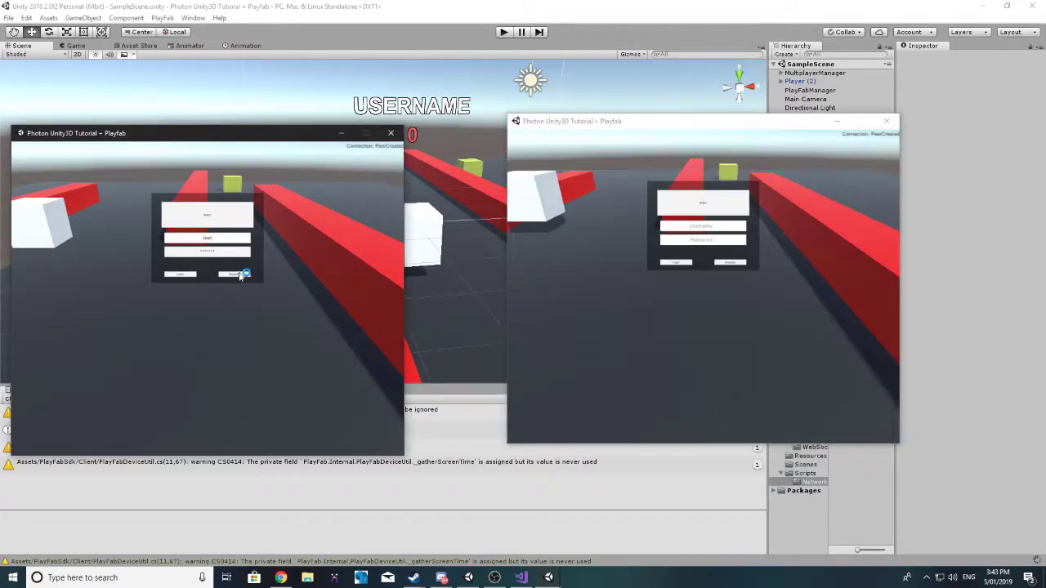
{"action": "left_click", "coordinate": [683, 234]}
{"action": "type", "text": "test123"}
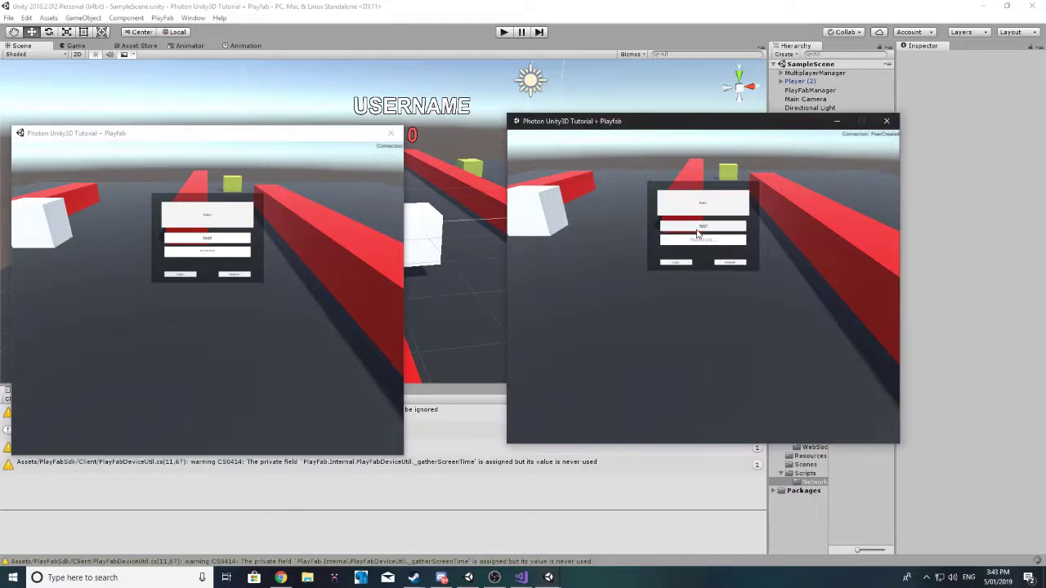
{"action": "left_click", "coordinate": [708, 242]}
{"action": "type", "text": "test123"}
{"action": "left_click", "coordinate": [673, 265]}
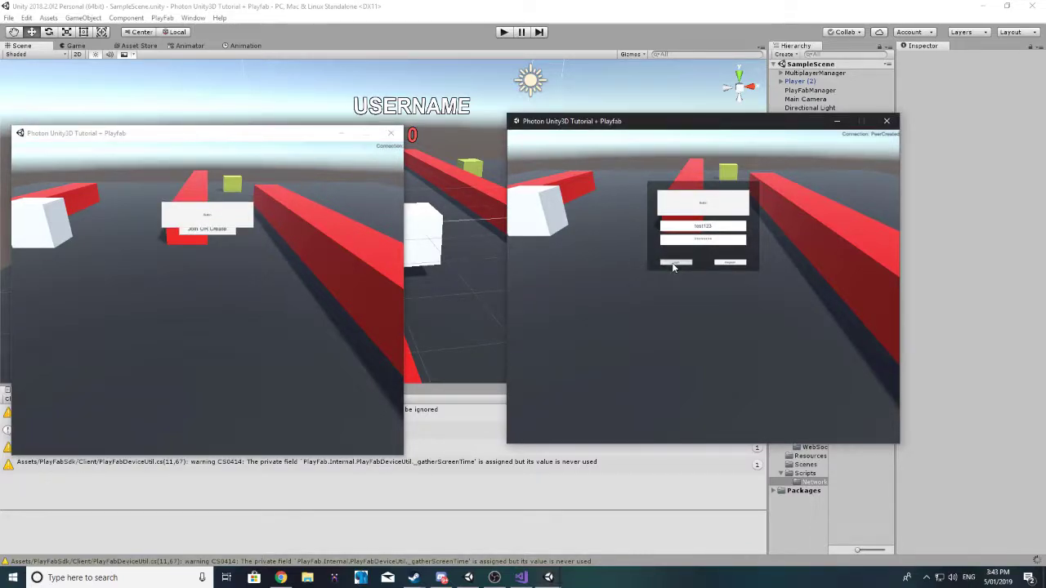
{"action": "left_click", "coordinate": [223, 233]}
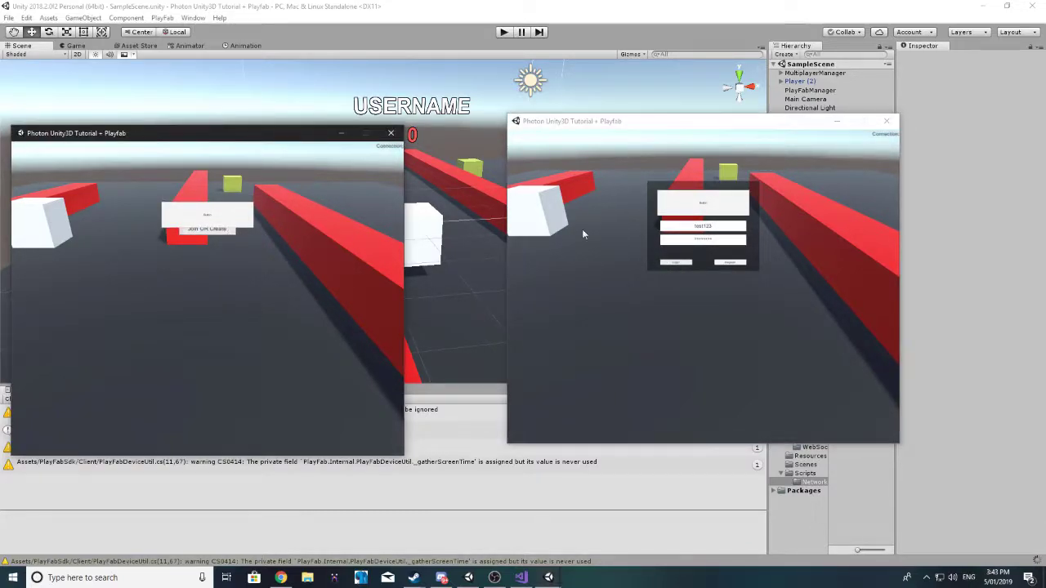
{"action": "left_click", "coordinate": [708, 222]}
{"action": "left_click", "coordinate": [708, 217]}
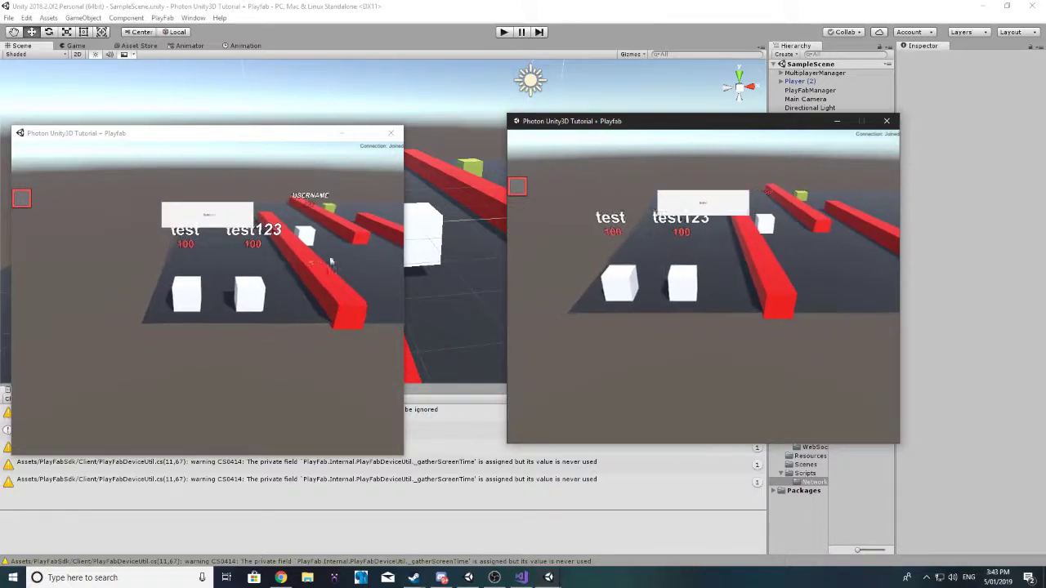
Step: Move one player cube forward twice and then backward past the other player
{"action": "key", "text": "w"}
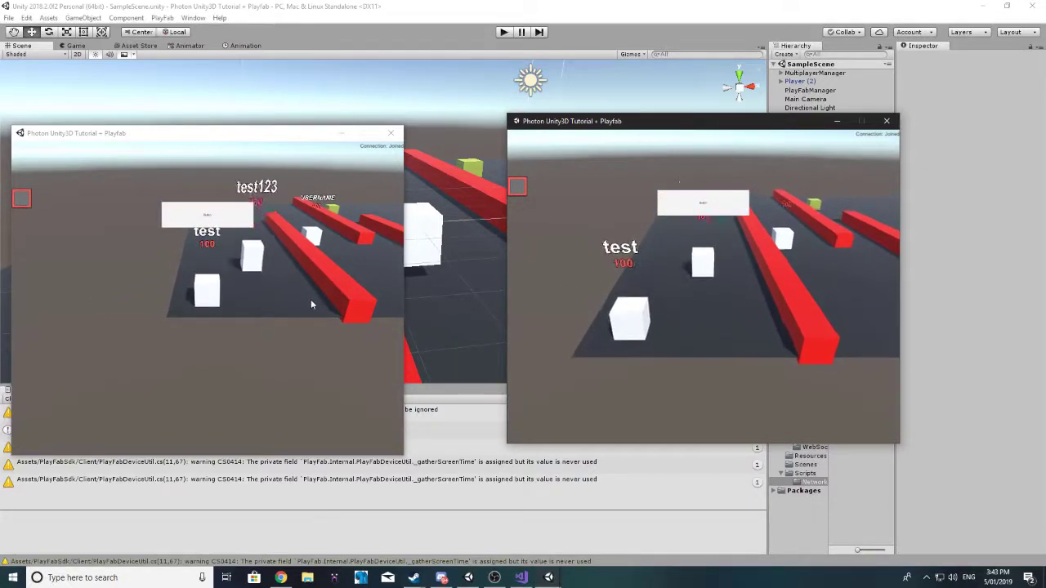
{"action": "key", "text": "w"}
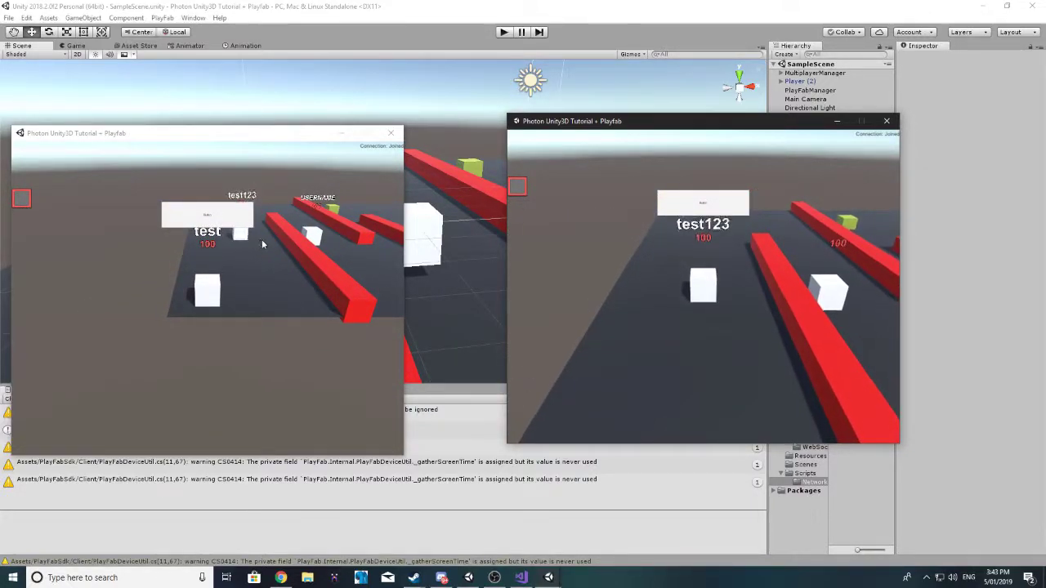
{"action": "key", "text": "s"}
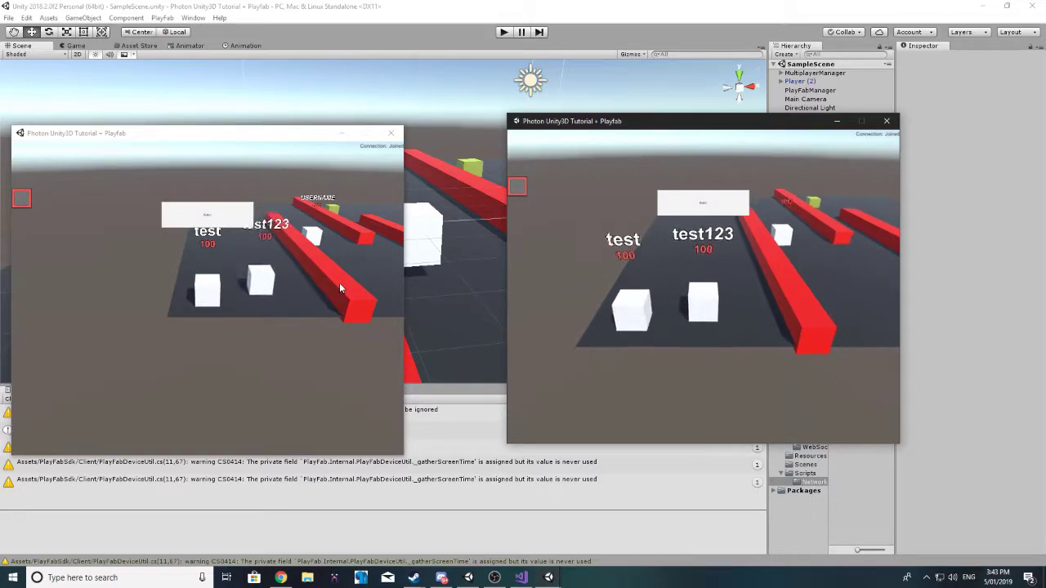
{"action": "key", "text": "s"}
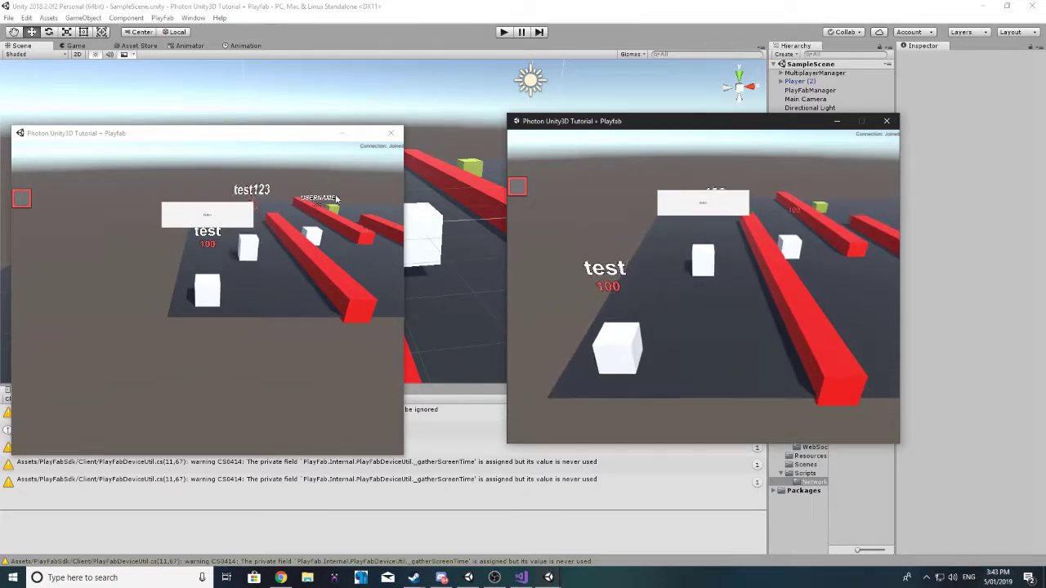
{"action": "key", "text": "s"}
Step: Drive the left window's player forward along the track toward the other player
{"action": "left_click", "coordinate": [248, 281]}
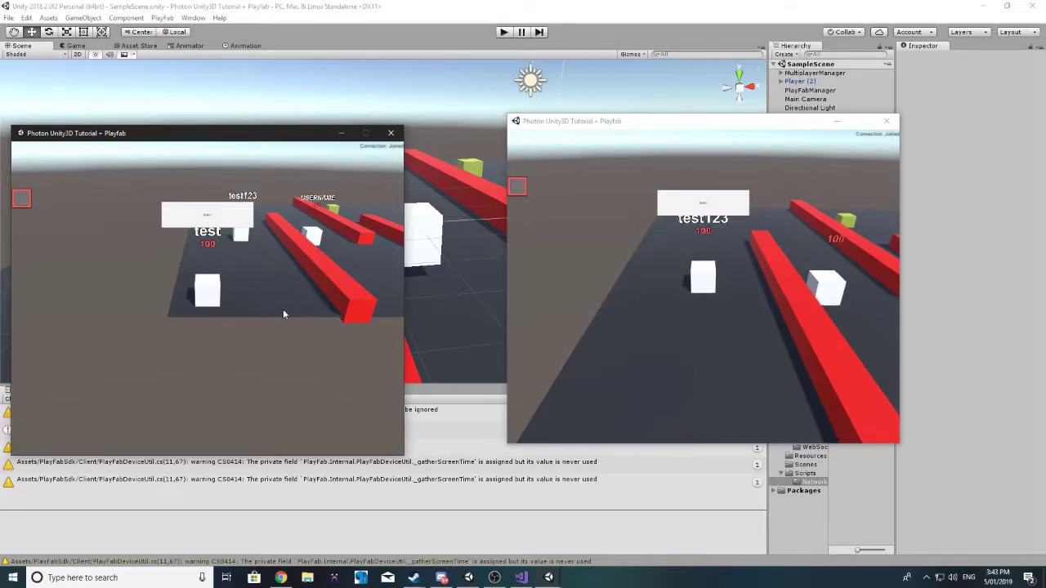
{"action": "key", "text": "w"}
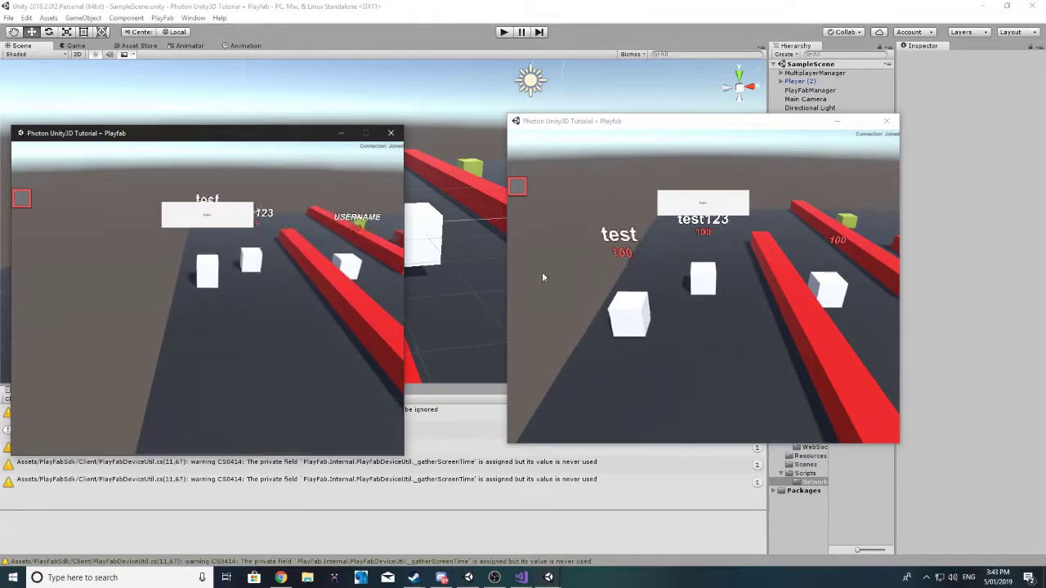
{"action": "key", "text": "w"}
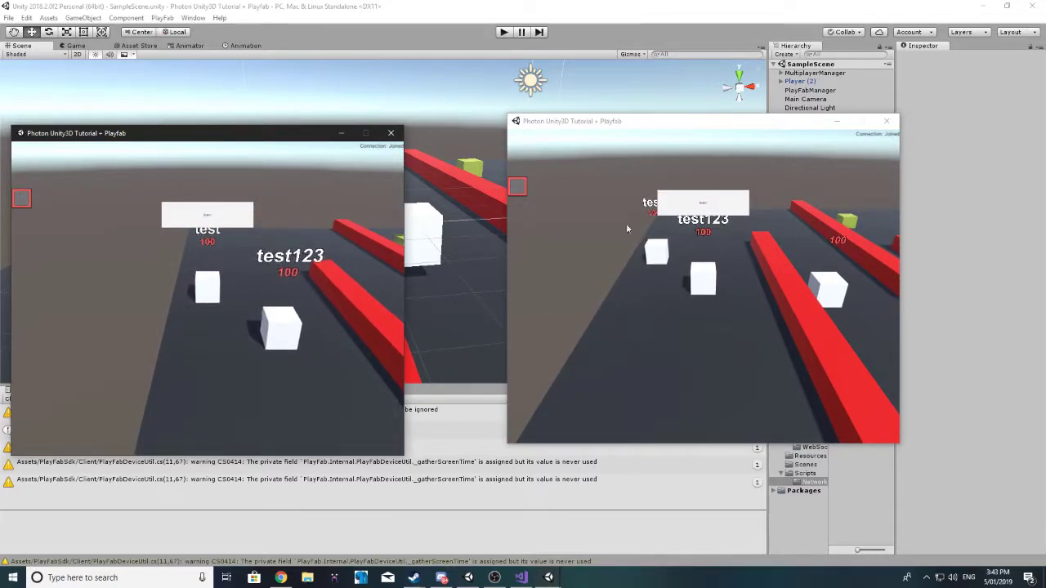
{"action": "key", "text": "w"}
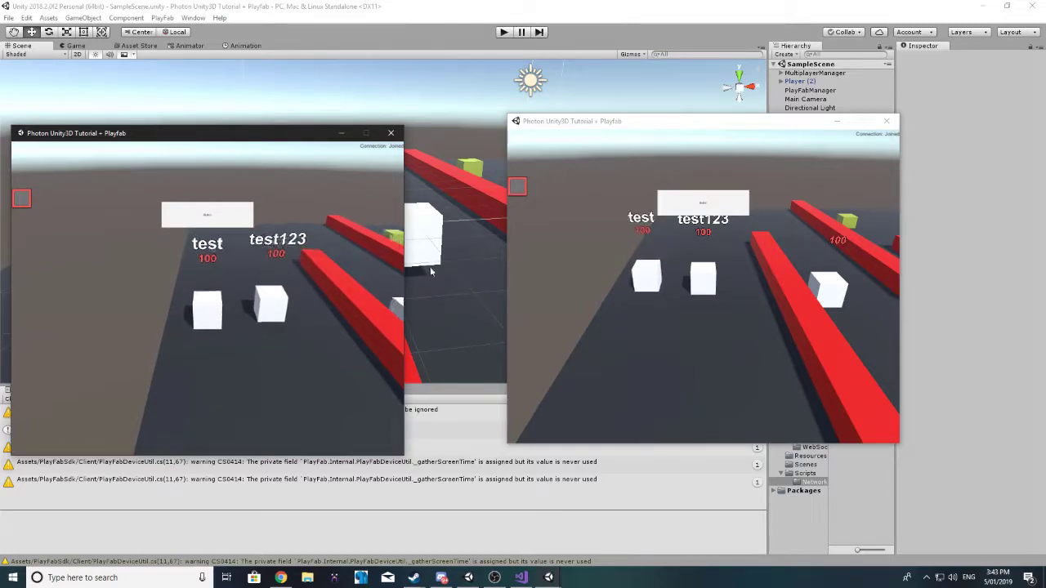
{"action": "key", "text": "w"}
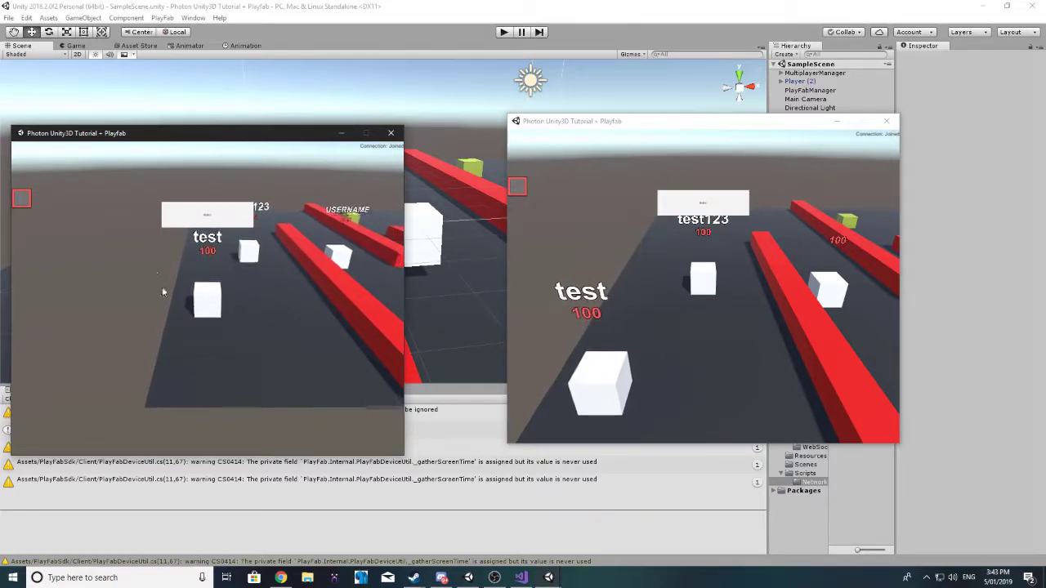
{"action": "key", "text": "w"}
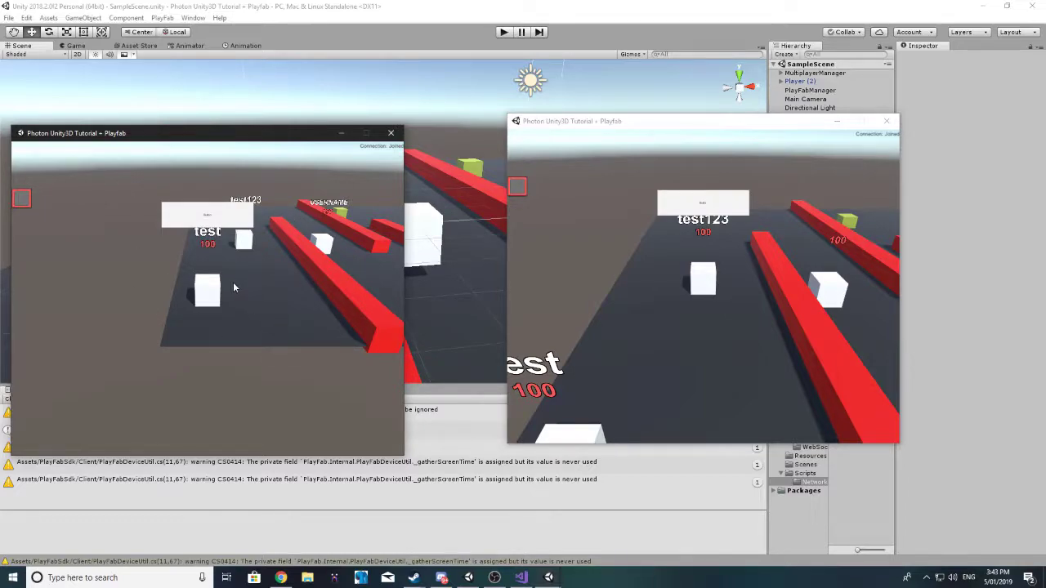
{"action": "key", "text": "w"}
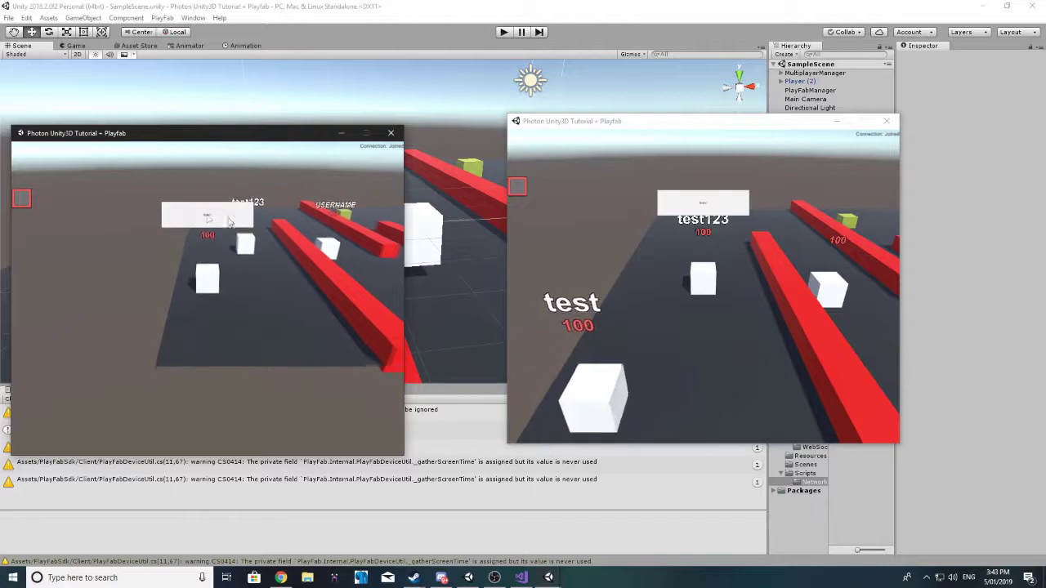
{"action": "key", "text": "w"}
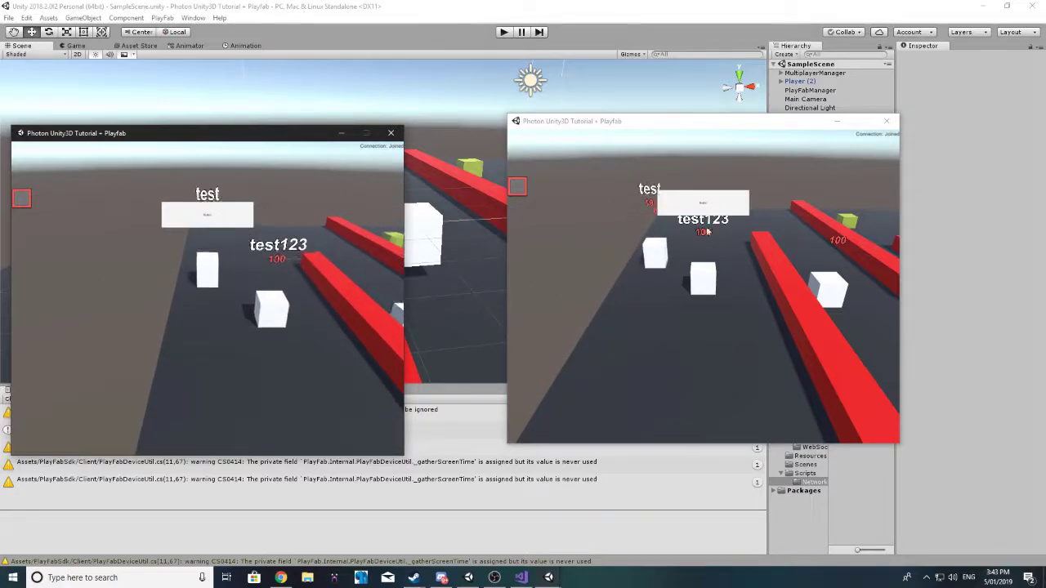
{"action": "key", "text": "w"}
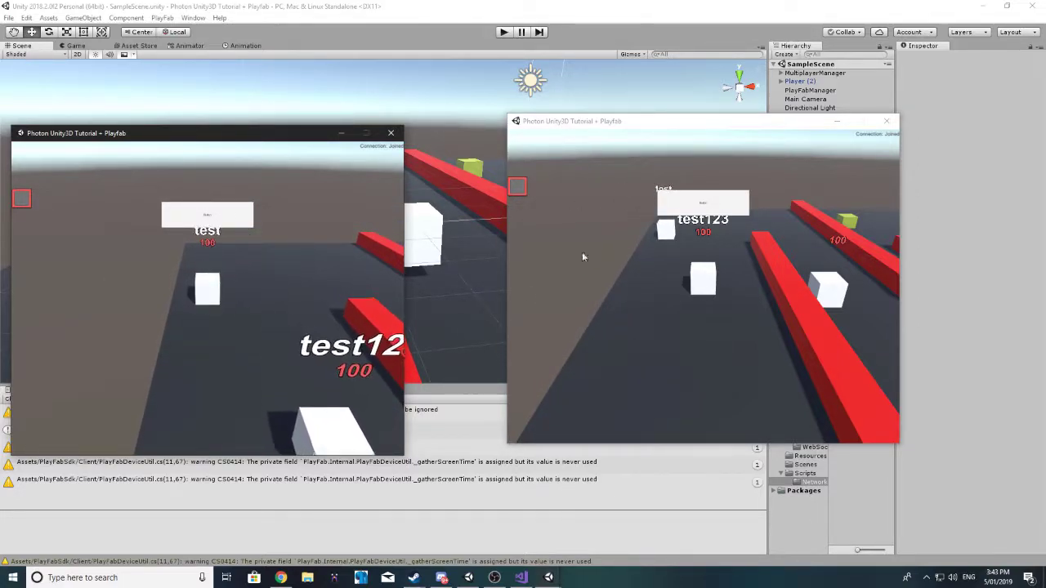
Step: Move the right window's player toward the left window's player, then close that build
{"action": "left_click", "coordinate": [658, 301]}
{"action": "key", "text": "w"}
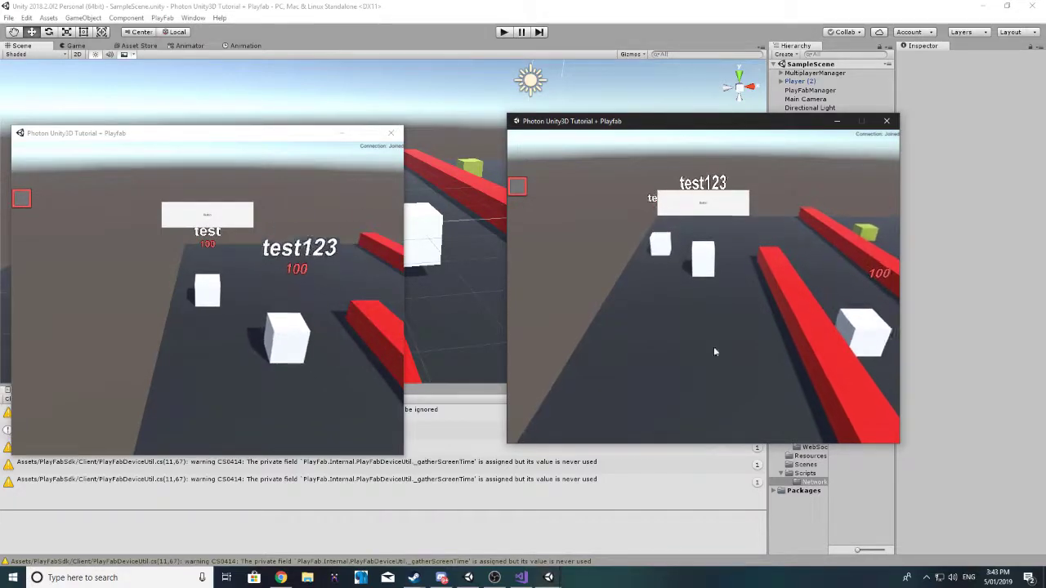
{"action": "key", "text": "w"}
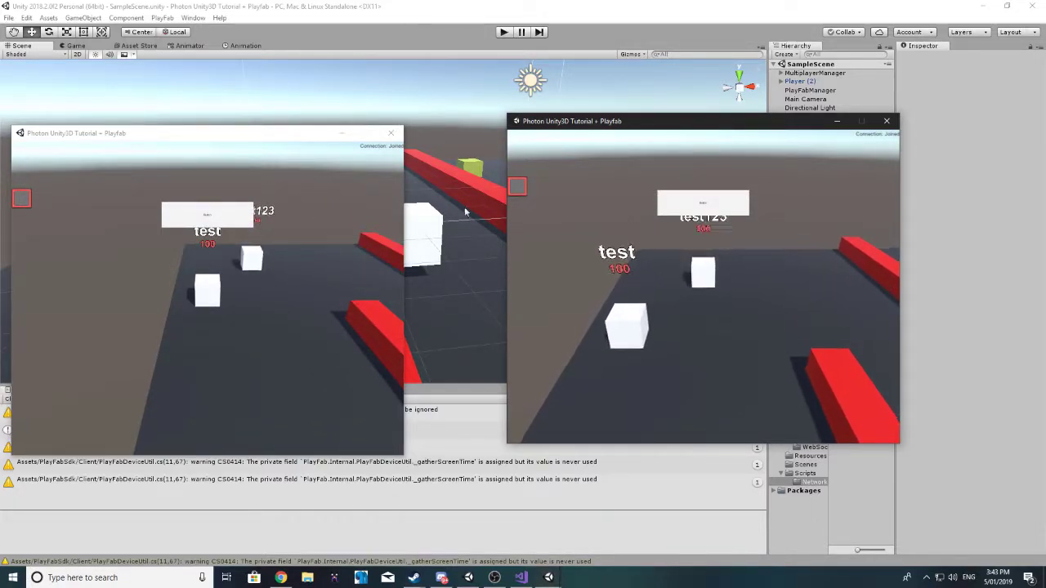
{"action": "left_click", "coordinate": [887, 121]}
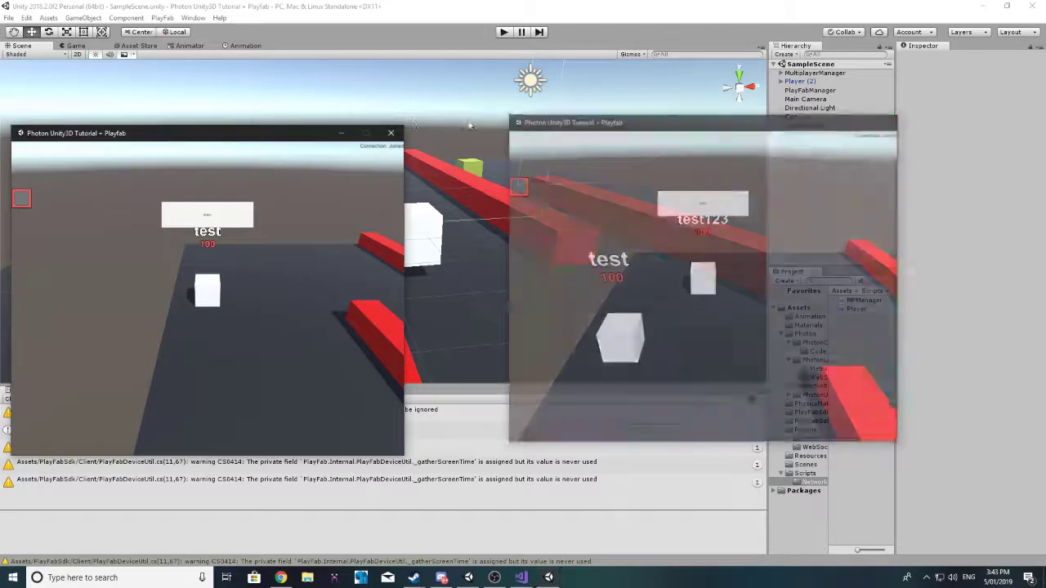
Step: Close the remaining game build and select Player (2) to inspect its components
{"action": "left_click", "coordinate": [391, 132]}
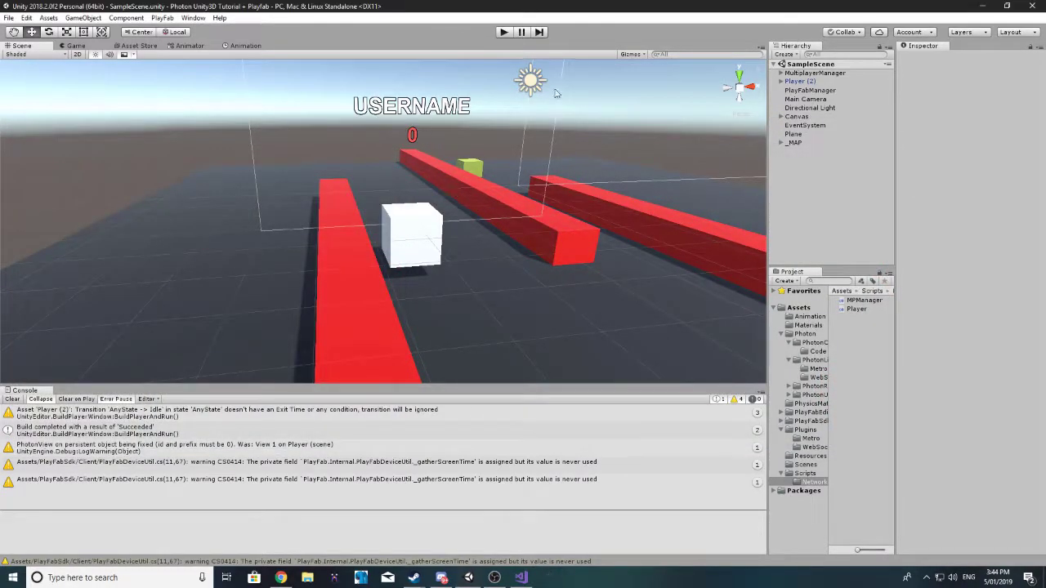
{"action": "left_click", "coordinate": [803, 82]}
{"action": "scroll", "coordinate": [952, 197], "scroll_direction": "down", "scroll_amount": 6}
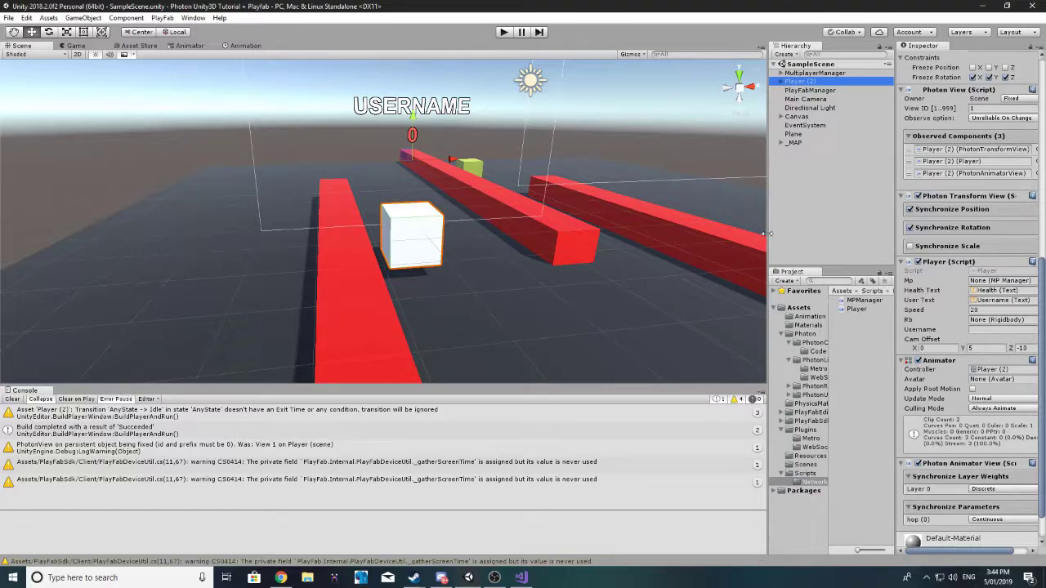
{"action": "left_click_drag", "start_coordinate": [766, 234], "coordinate": [659, 237]}
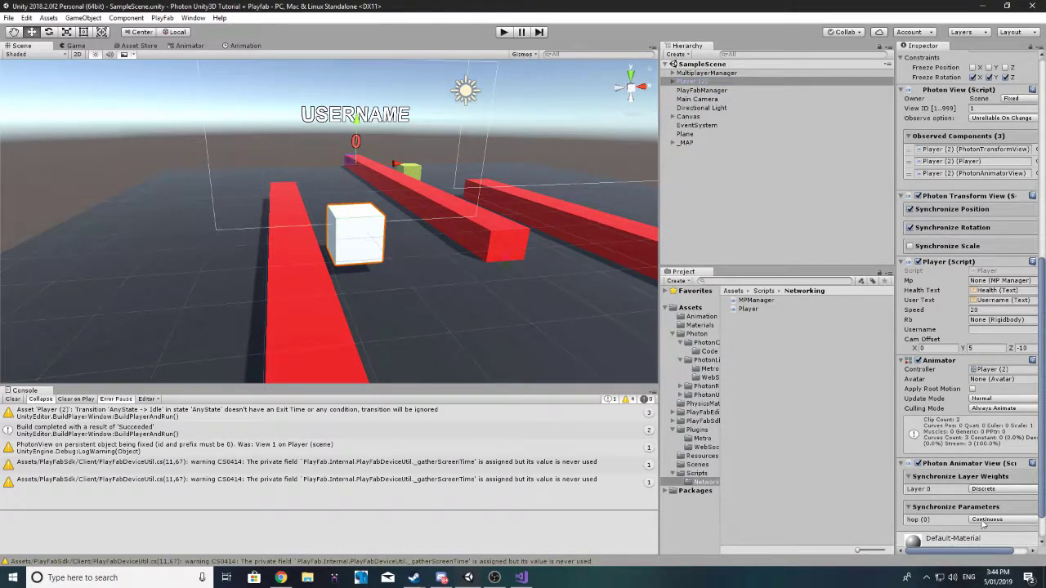
Step: Set Photon Animator View's hop parameter sync back to Discrete and return to the Scene view
{"action": "left_click", "coordinate": [190, 46]}
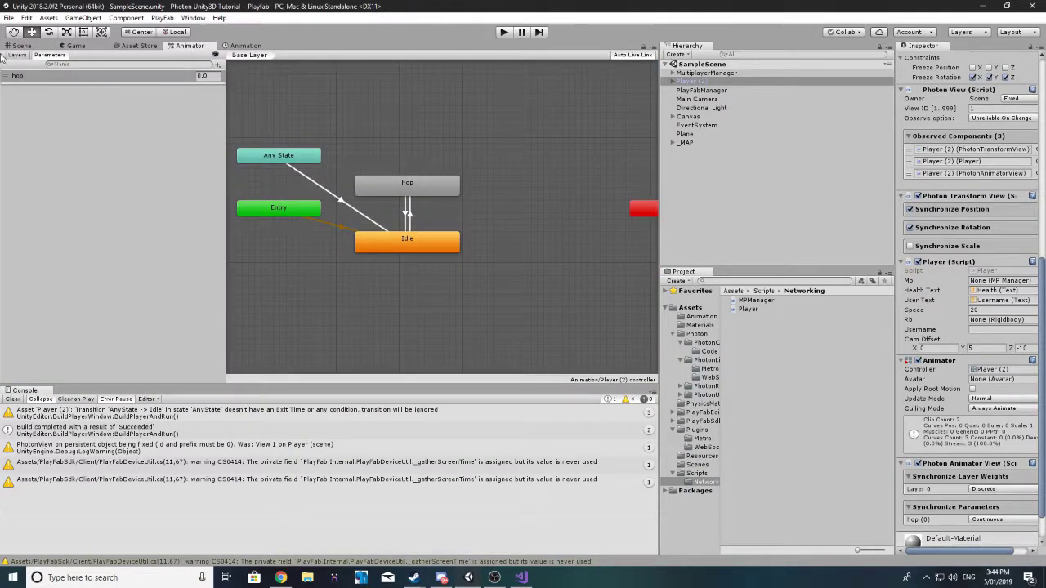
{"action": "scroll", "coordinate": [981, 328], "scroll_direction": "down", "scroll_amount": 2}
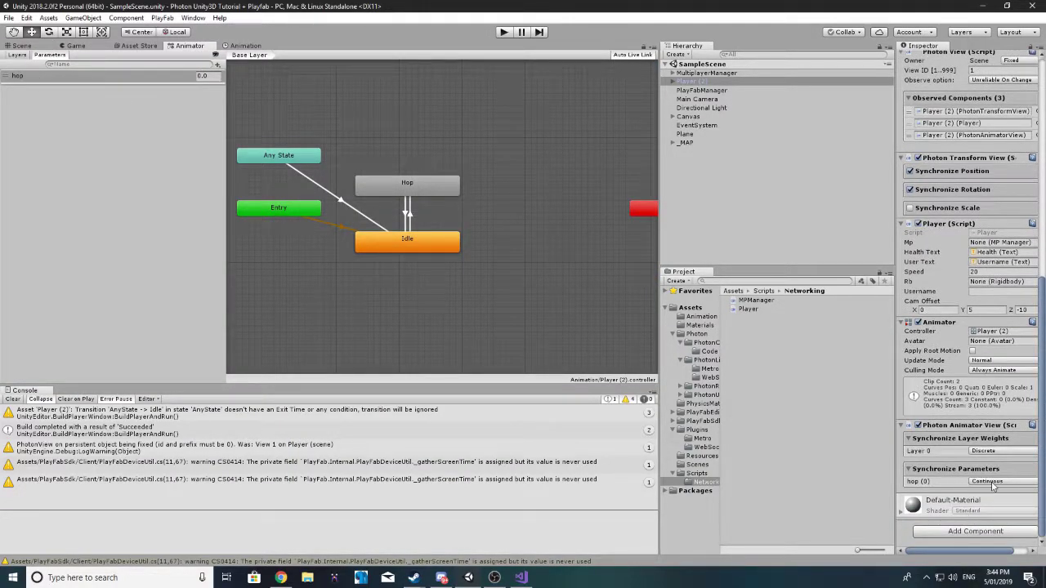
{"action": "left_click", "coordinate": [993, 482]}
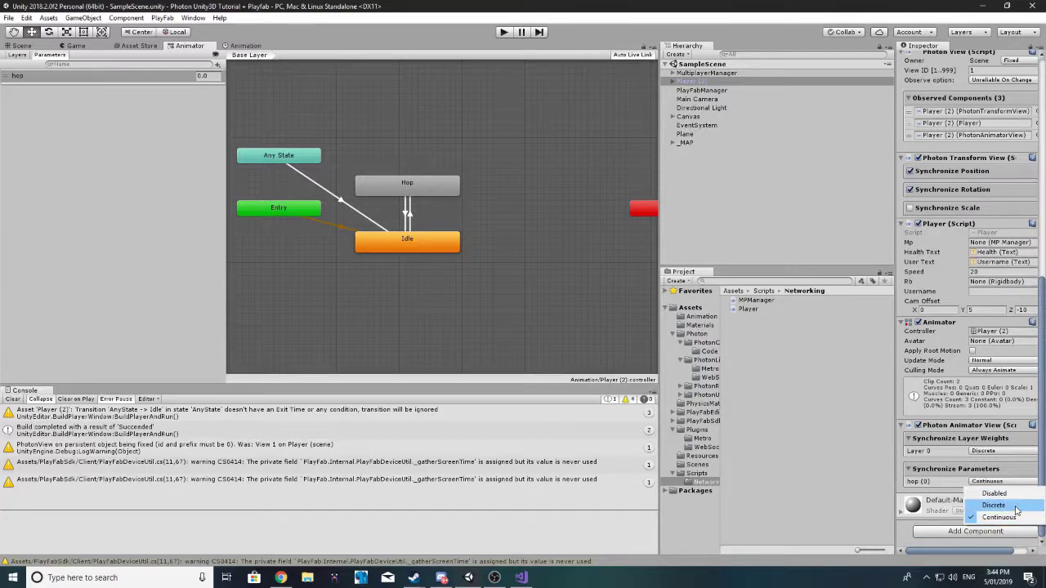
{"action": "left_click", "coordinate": [1005, 507]}
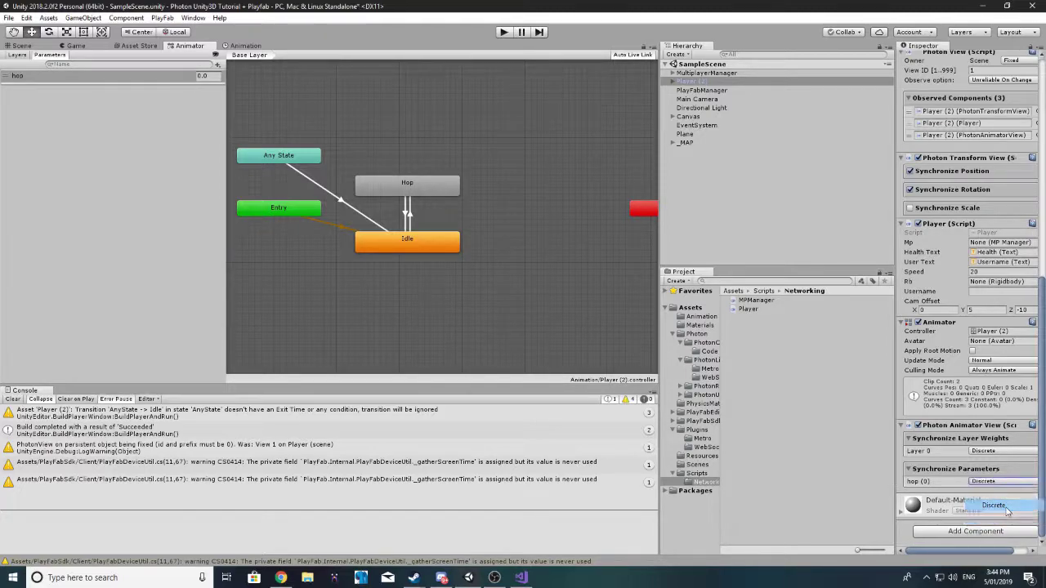
{"action": "left_click", "coordinate": [982, 482]}
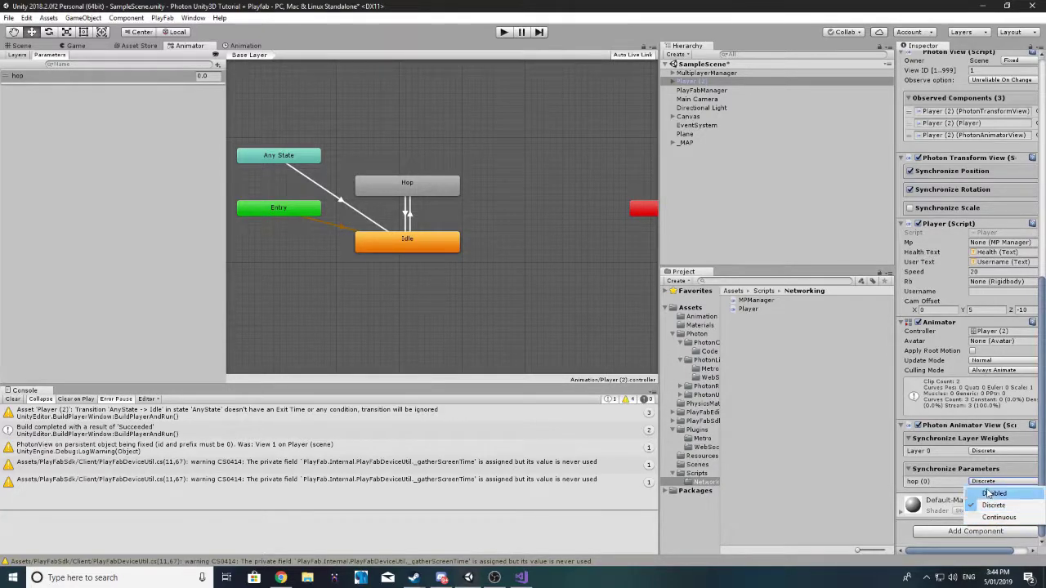
{"action": "left_click", "coordinate": [957, 482]}
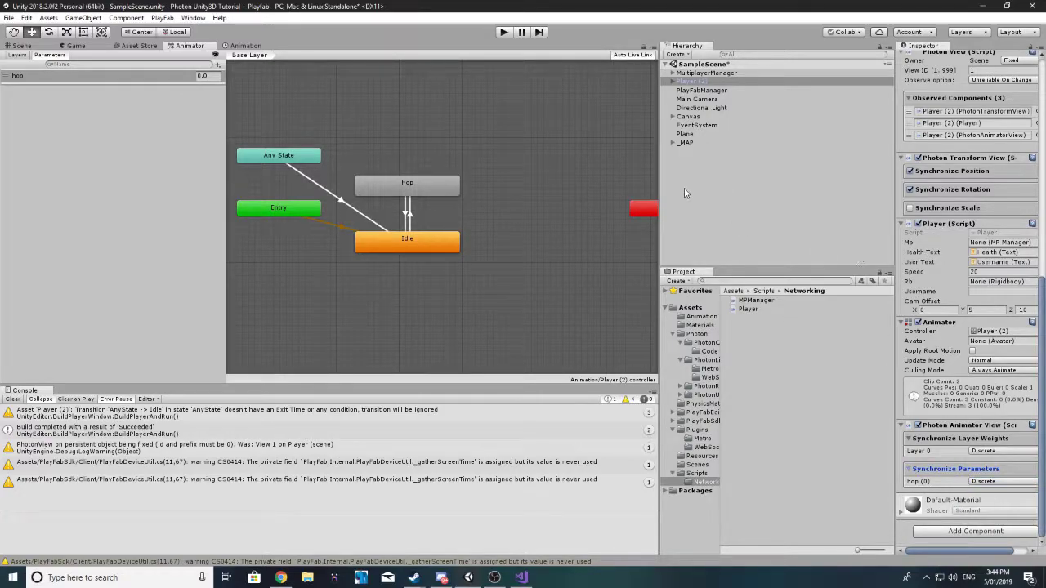
{"action": "left_click", "coordinate": [858, 192]}
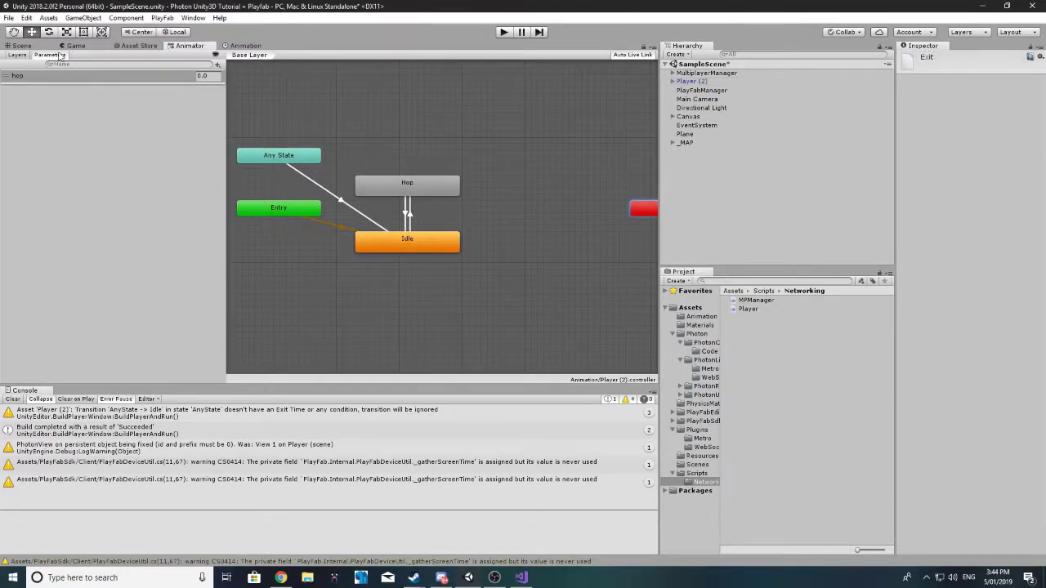
{"action": "left_click", "coordinate": [21, 46]}
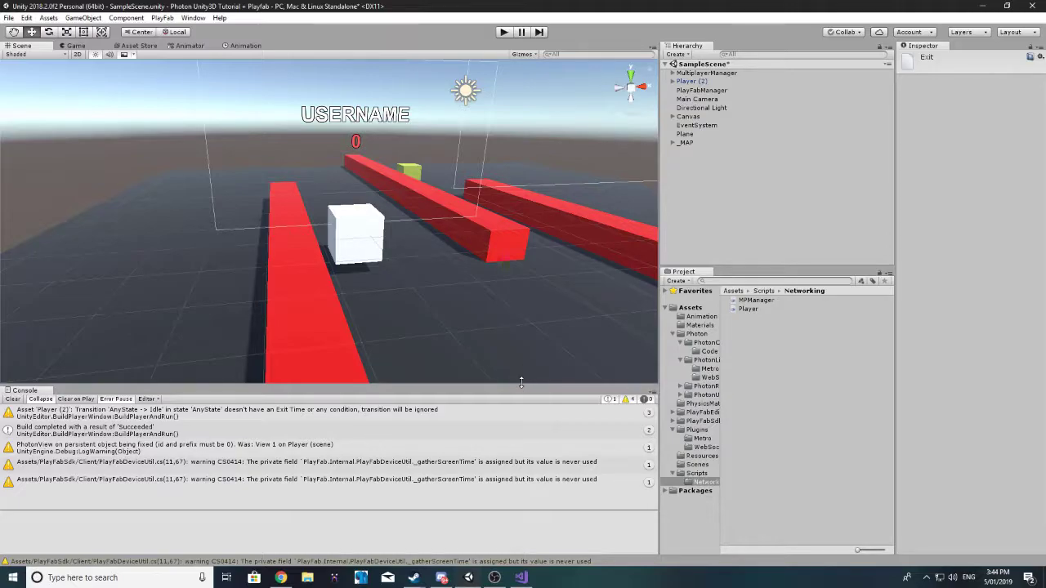
Step: Enlarge the Scene view over the Console and orbit down toward the red wall bars
{"action": "left_click_drag", "start_coordinate": [522, 383], "coordinate": [521, 452]}
{"action": "scroll", "coordinate": [581, 206], "scroll_direction": "down", "scroll_amount": 5}
{"action": "scroll", "coordinate": [368, 213], "scroll_direction": "up", "scroll_amount": 2}
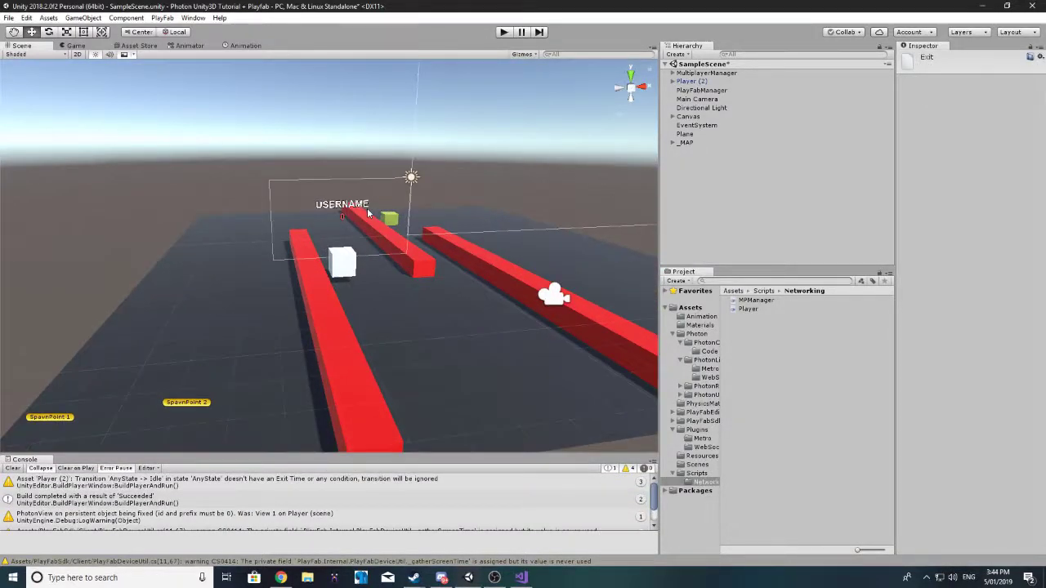
{"action": "left_click_drag", "start_coordinate": [367, 214], "coordinate": [543, 255], "text": "alt"}
{"action": "right_click_drag", "start_coordinate": [413, 168], "coordinate": [438, 174]}
{"action": "scroll", "coordinate": [437, 173], "scroll_direction": "down", "scroll_amount": 5}
{"action": "scroll", "coordinate": [461, 213], "scroll_direction": "up", "scroll_amount": 5}
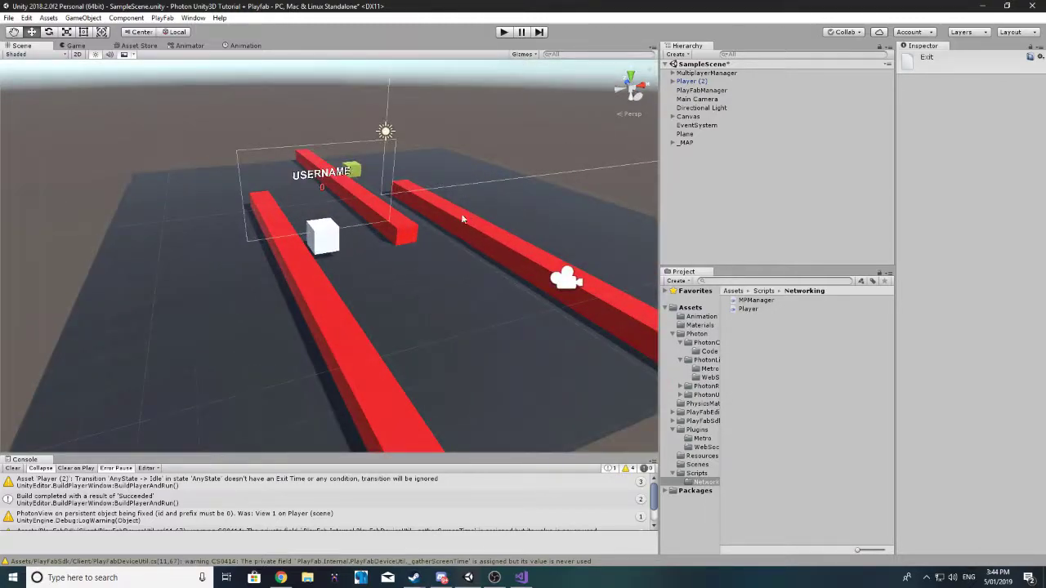
{"action": "right_click_drag", "start_coordinate": [460, 213], "coordinate": [491, 196]}
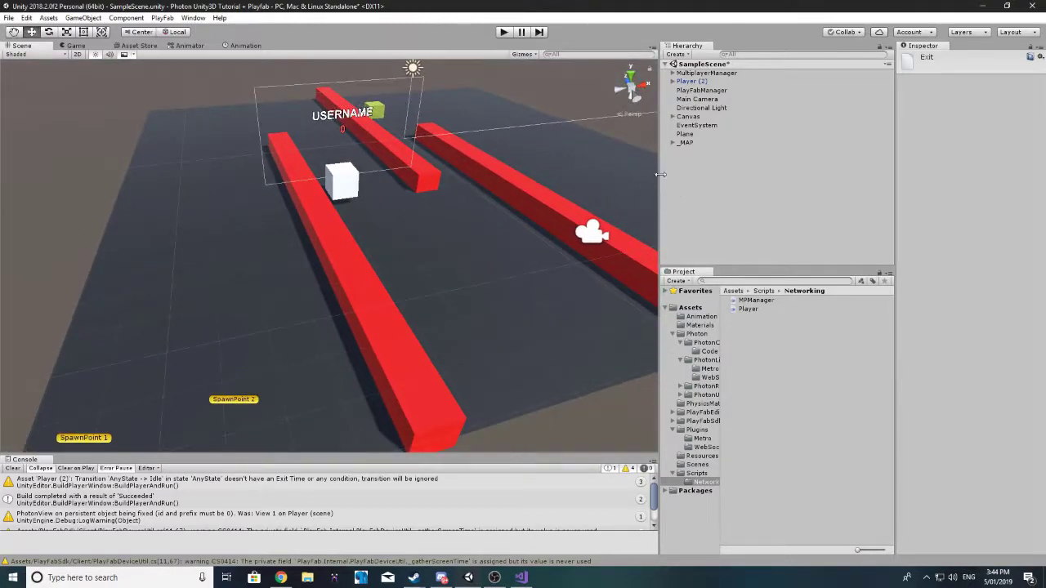
Step: Clear the Console log and frame the whole level plane with both spawn points
{"action": "left_click_drag", "start_coordinate": [660, 174], "coordinate": [768, 174]}
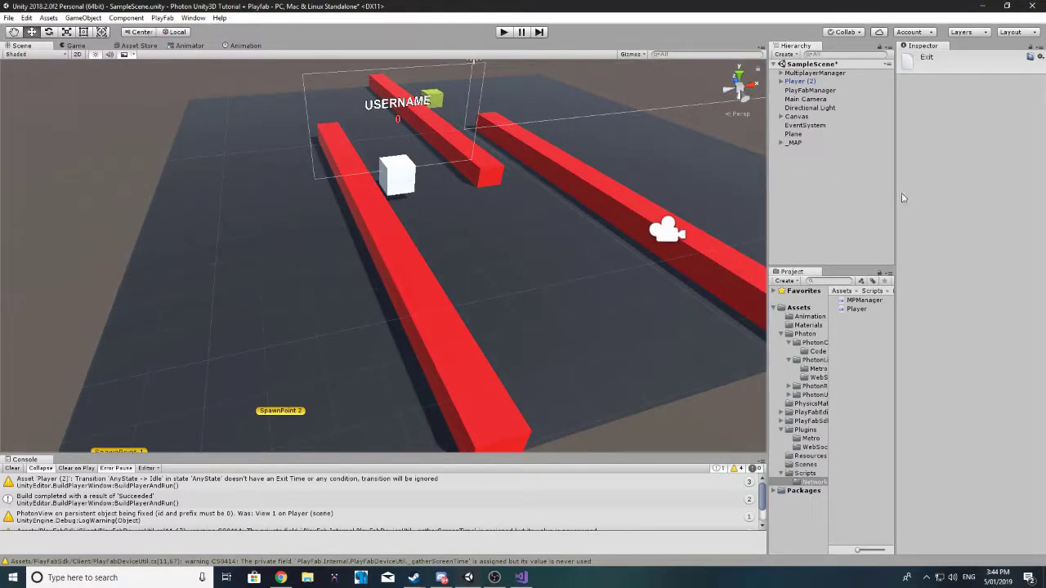
{"action": "left_click", "coordinate": [11, 469]}
{"action": "right_click_drag", "start_coordinate": [210, 368], "coordinate": [449, 309]}
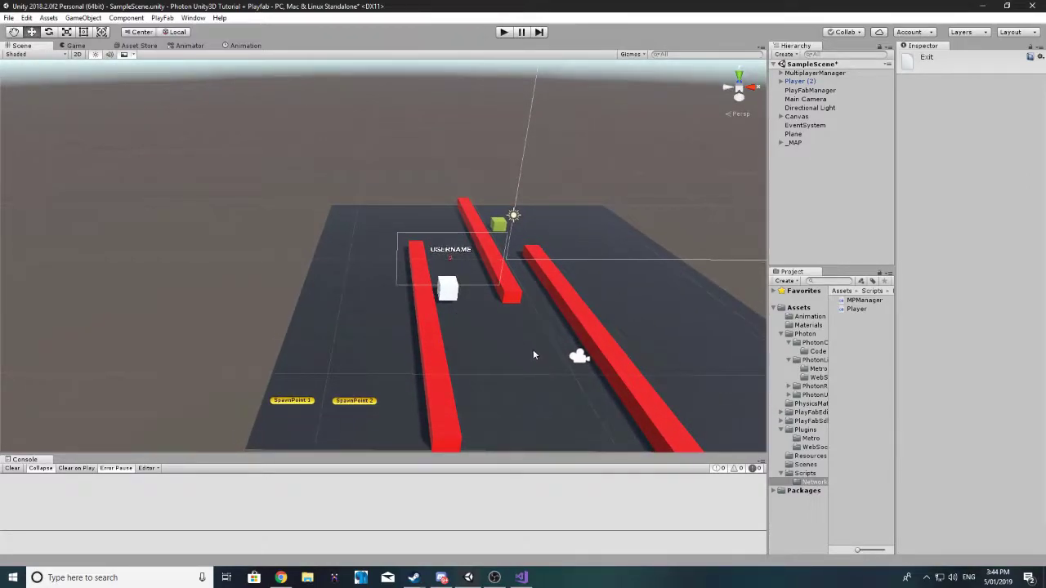
{"action": "right_click_drag", "start_coordinate": [532, 355], "coordinate": [443, 291]}
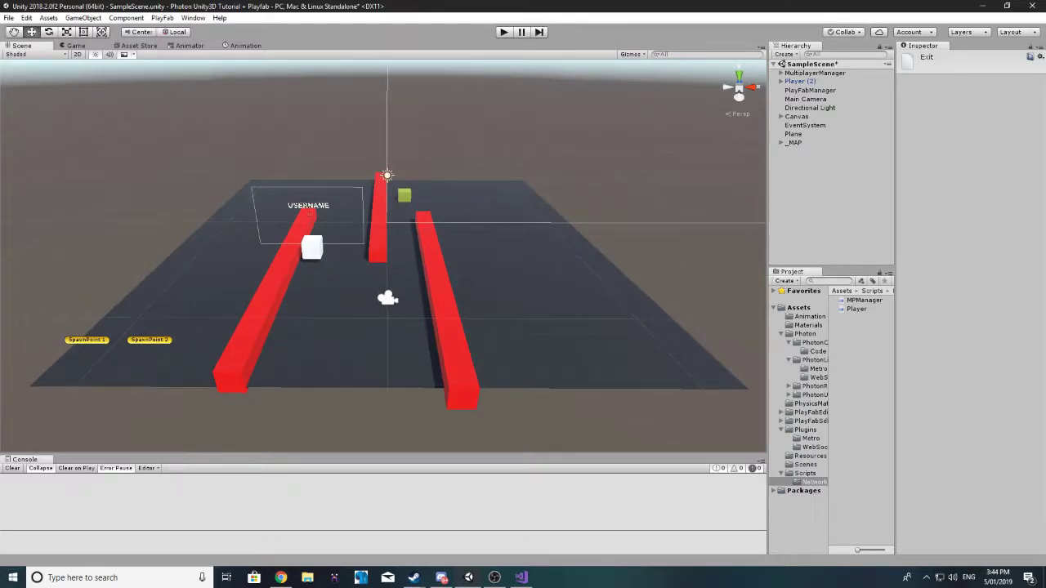